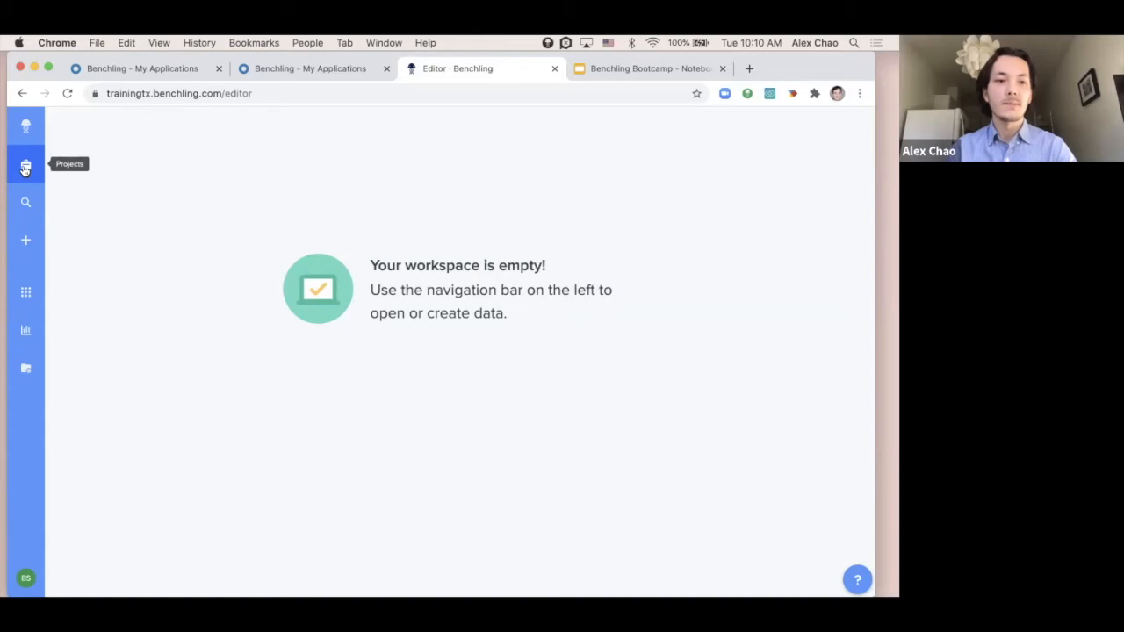
# Open the entry "ELISA for Bacterial Toxin Detection [Advanced]" from the Bacterial Toxin Detection project and collapse the project list.
pyautogui.click(26, 170)
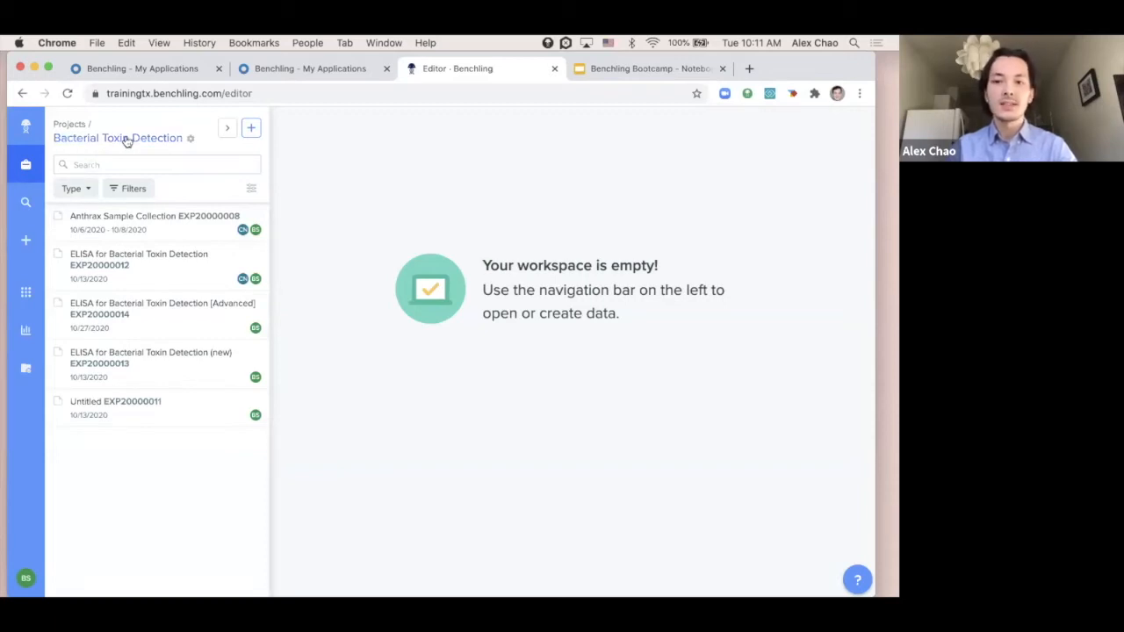
pyautogui.click(70, 125)
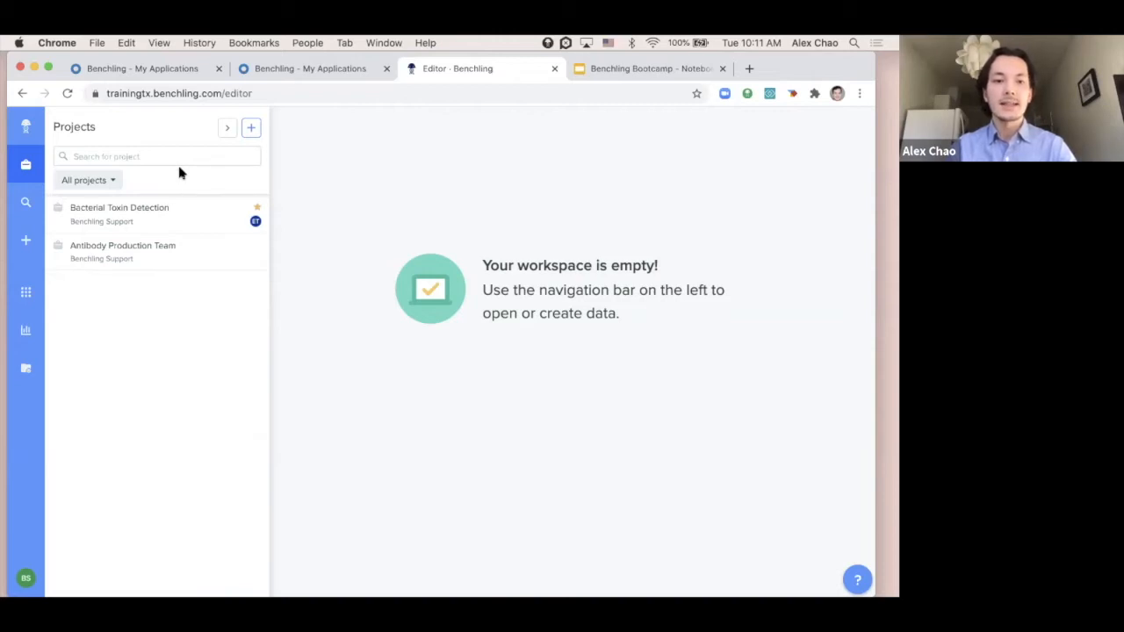
pyautogui.click(189, 211)
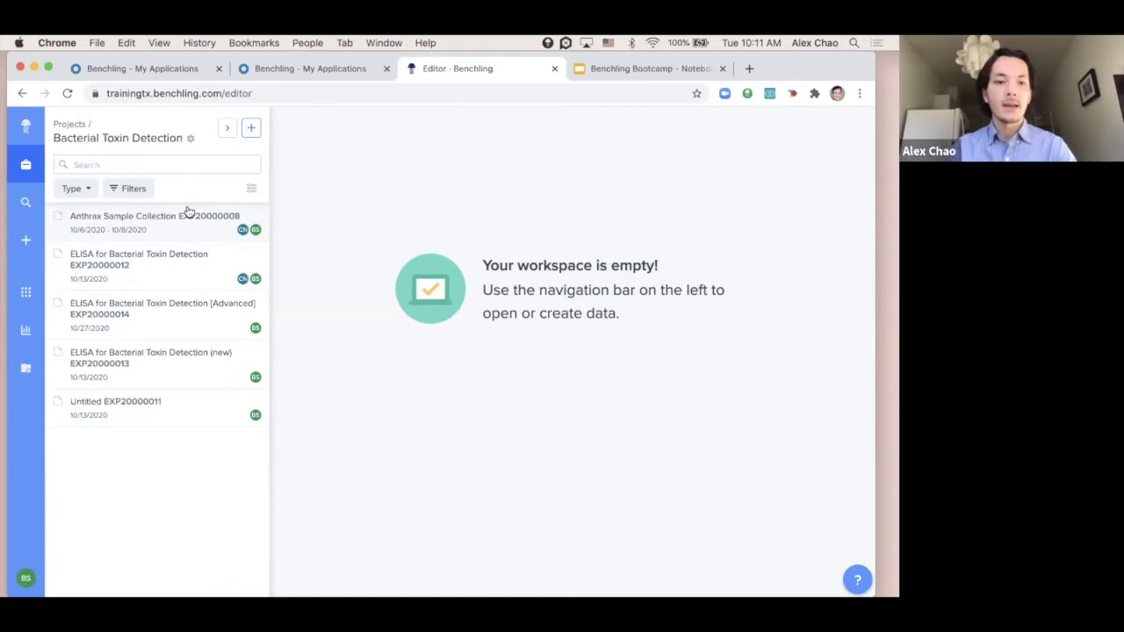
pyautogui.click(170, 324)
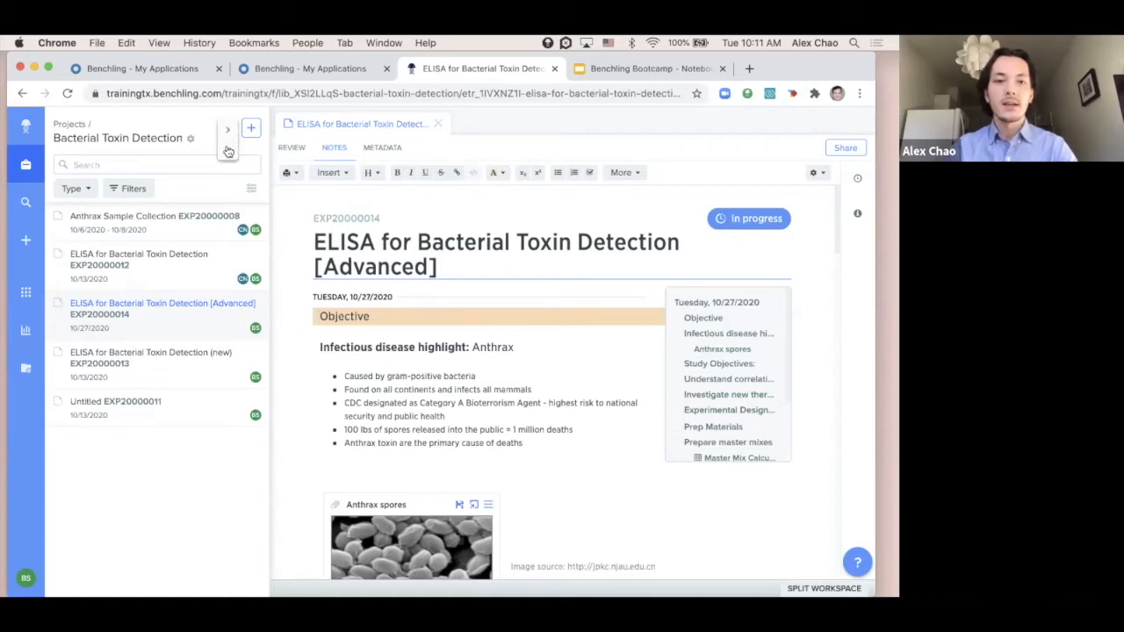
pyautogui.click(230, 154)
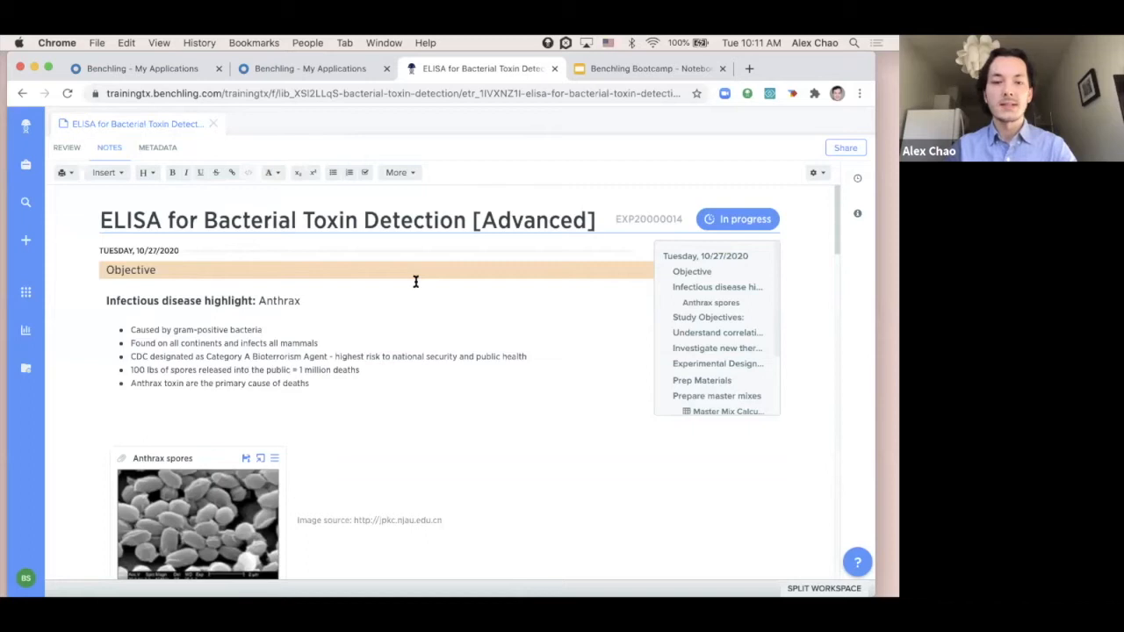
# Review the entry's Objective section, including the anthrax highlights, study objectives and experimental design diagram.
pyautogui.scroll(-1, 480, 341)
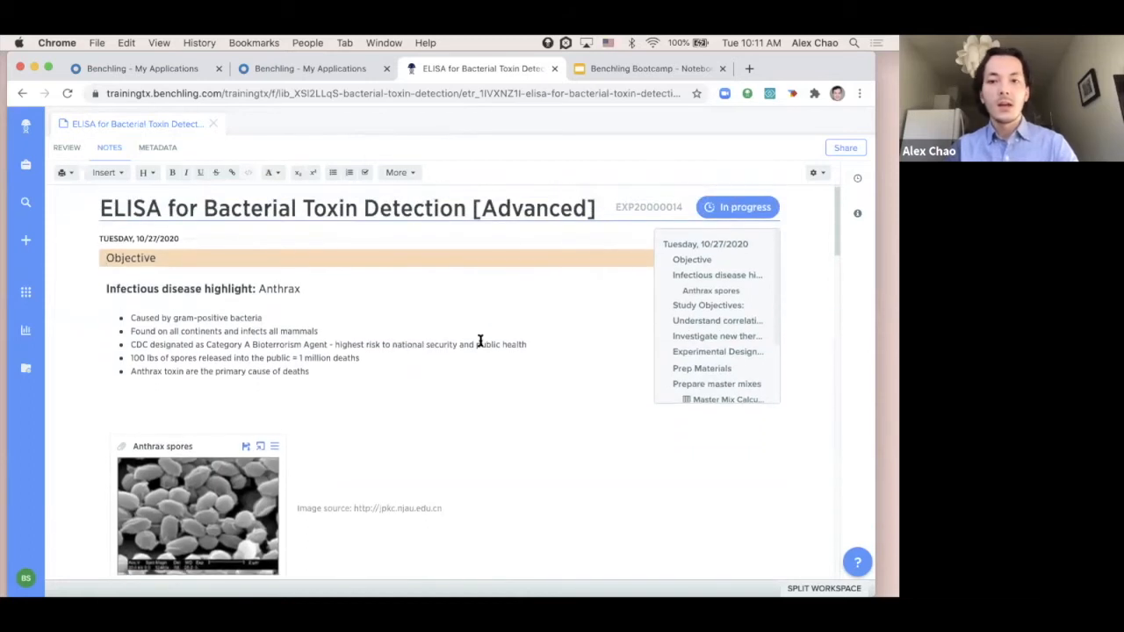
pyautogui.scroll(-3, 481, 340)
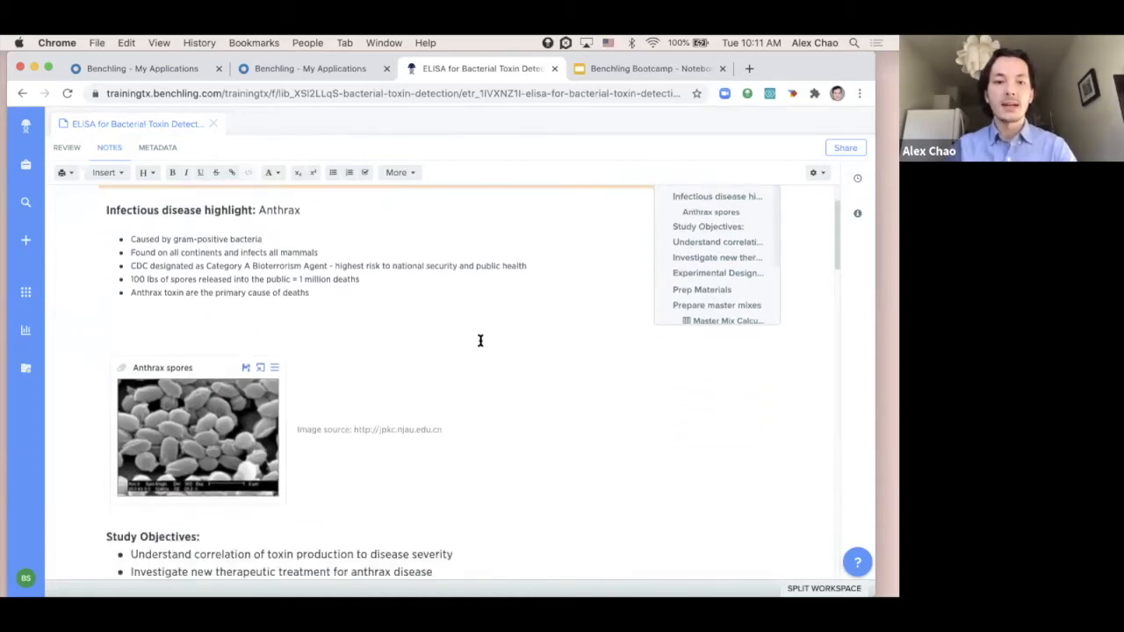
pyautogui.scroll(3, 480, 341)
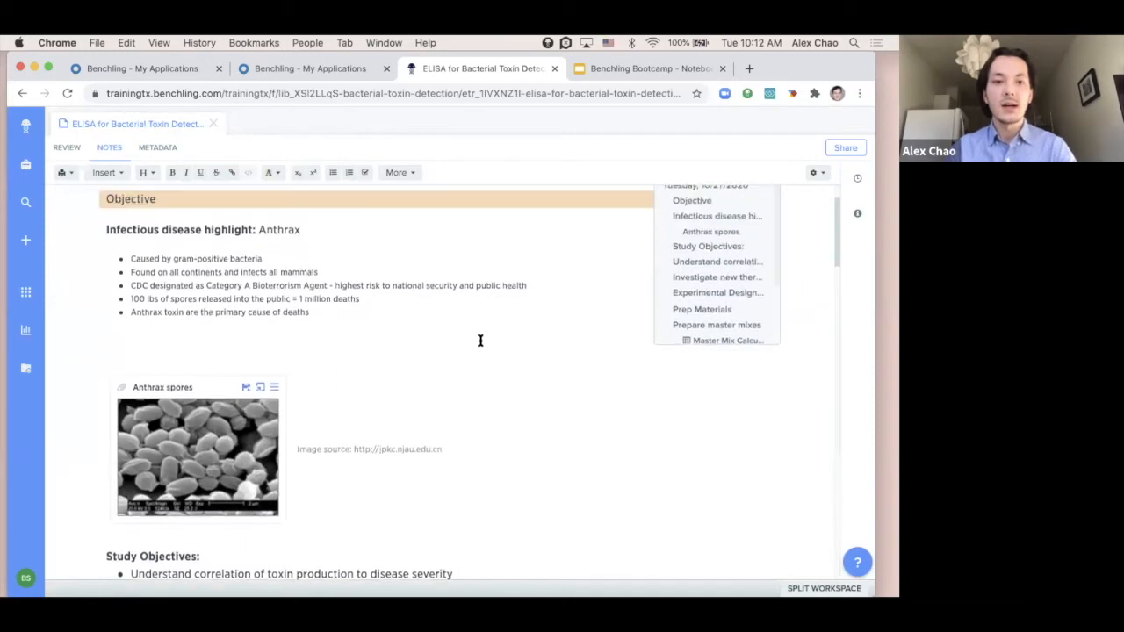
pyautogui.scroll(-3, 480, 341)
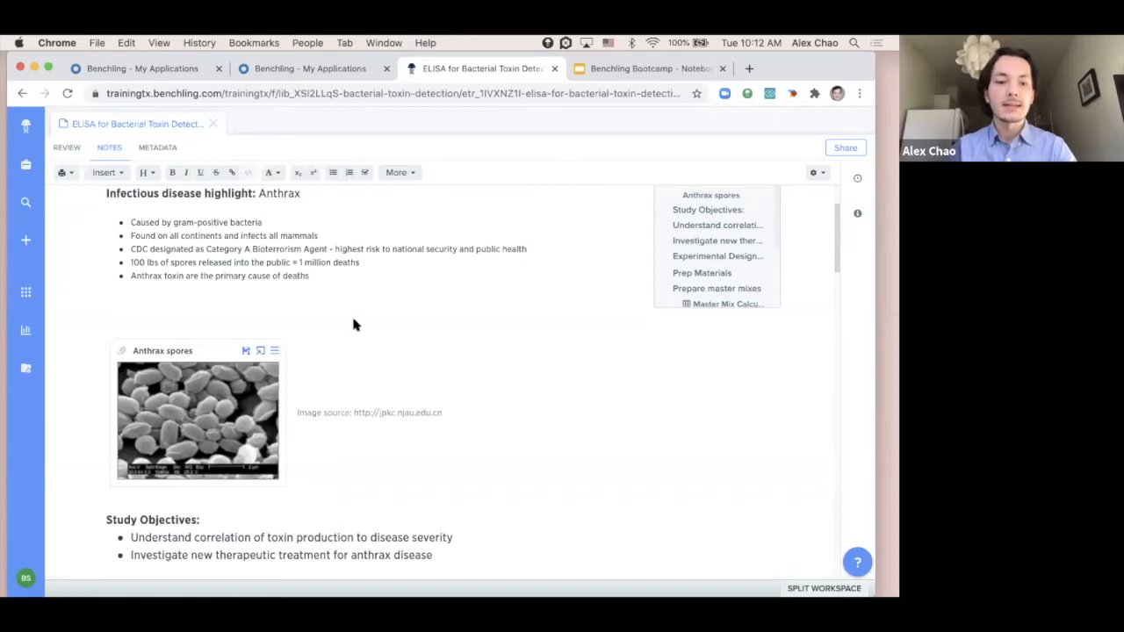
pyautogui.scroll(-5, 351, 321)
pyautogui.scroll(-1, 354, 321)
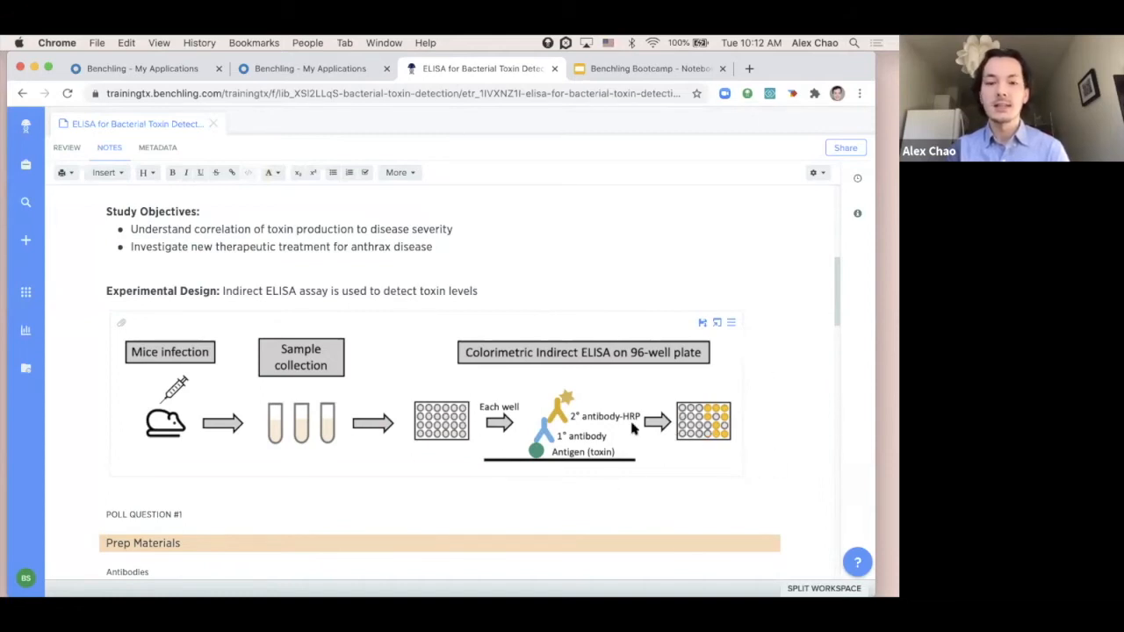
pyautogui.scroll(5, 527, 400)
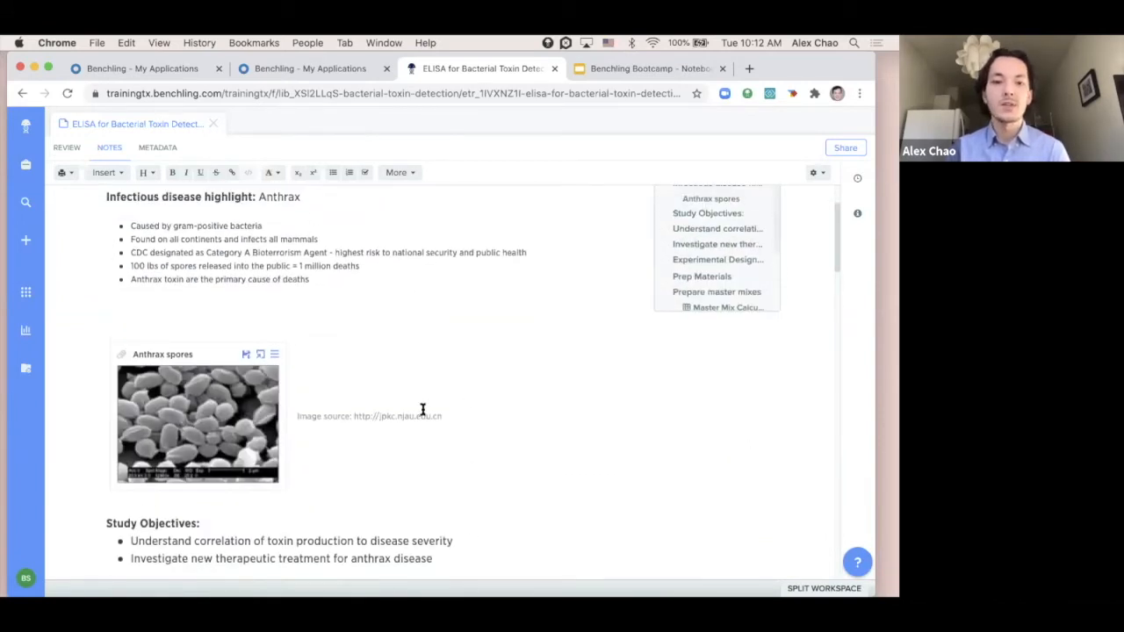
pyautogui.scroll(1, 423, 410)
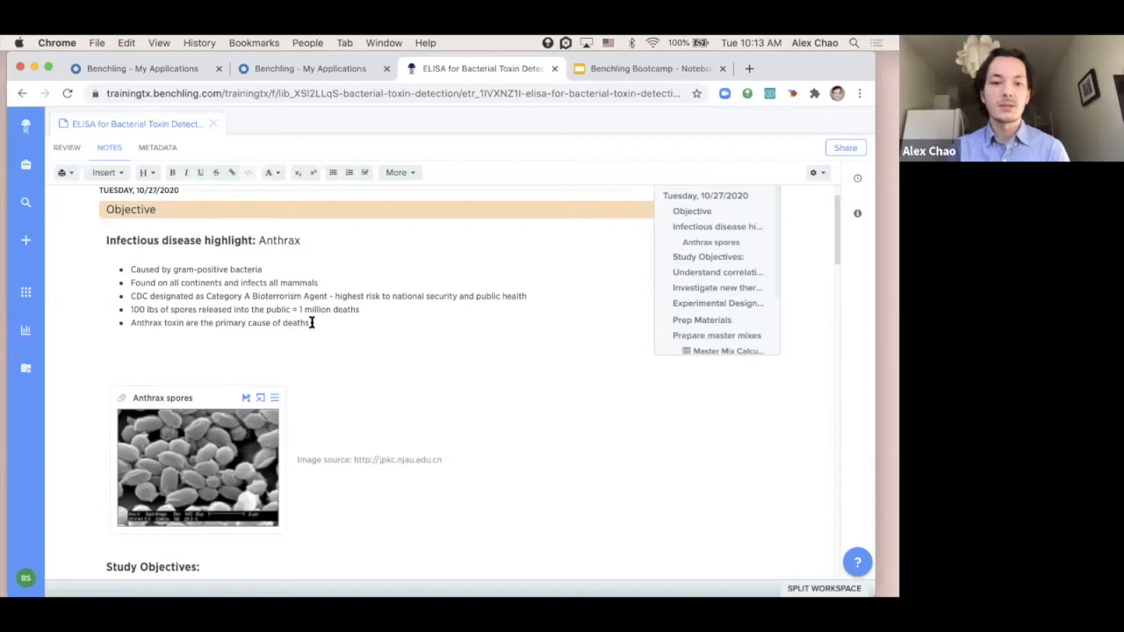
# Read through the entry from Prep Materials, the master mix table and the ELISA plate layout to Data Analysis.
pyautogui.scroll(-10, 372, 376)
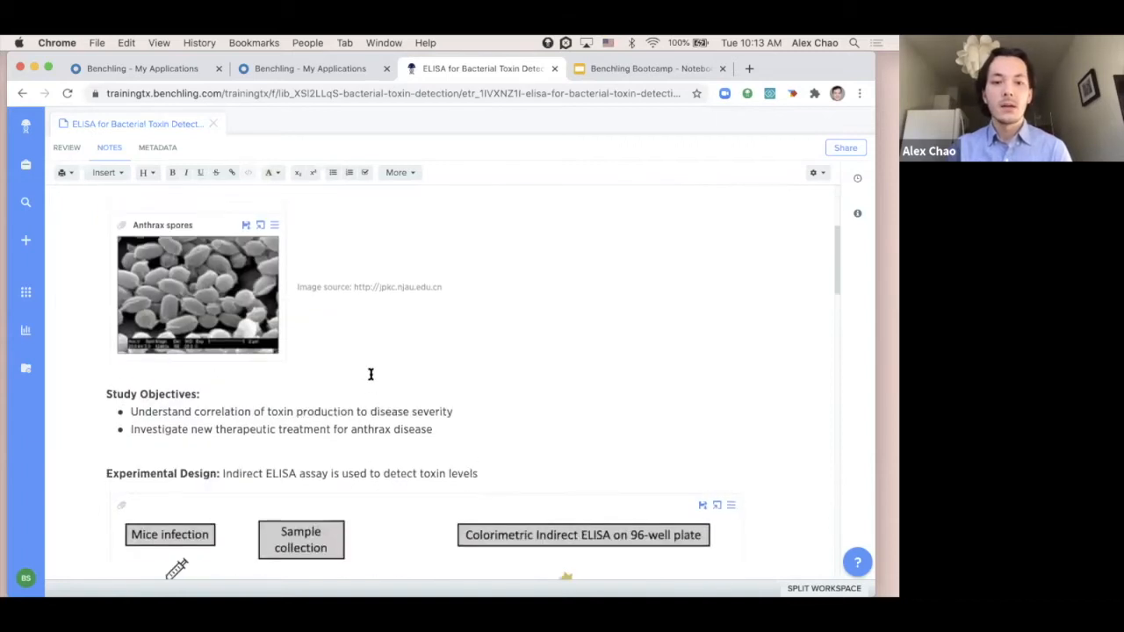
pyautogui.scroll(-6, 370, 377)
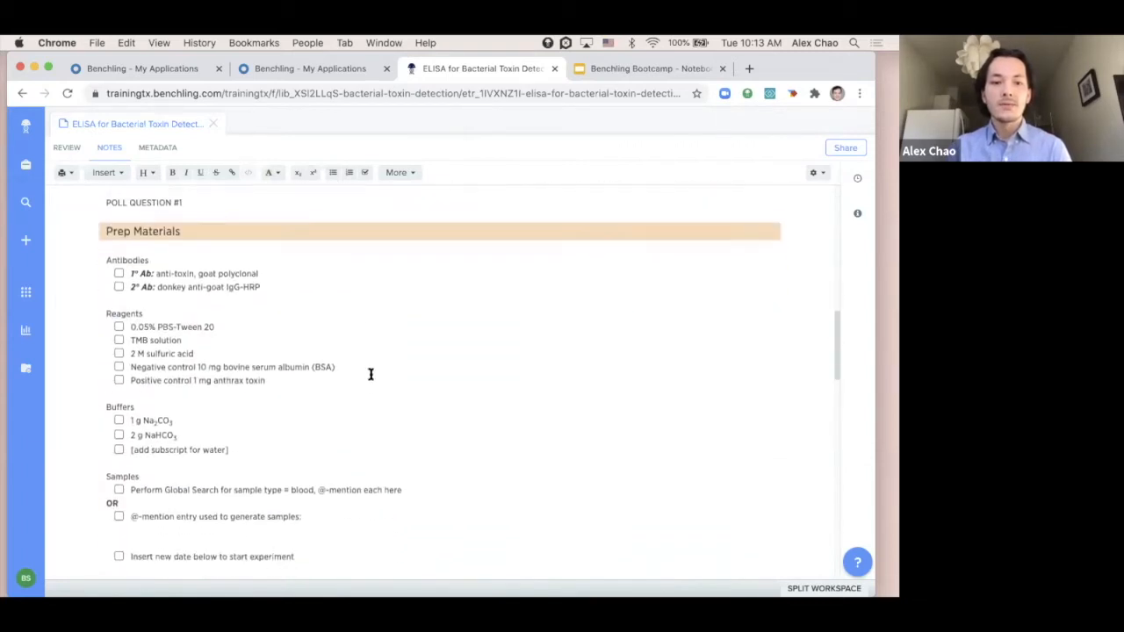
pyautogui.scroll(-1, 371, 375)
pyautogui.scroll(1, 371, 375)
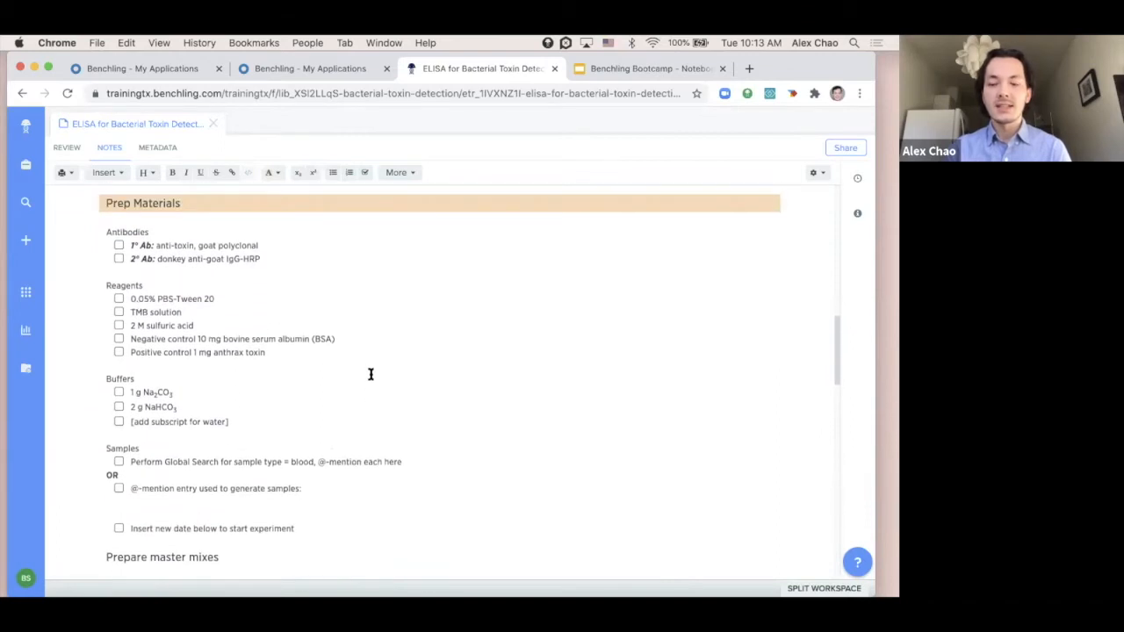
pyautogui.scroll(-6, 371, 375)
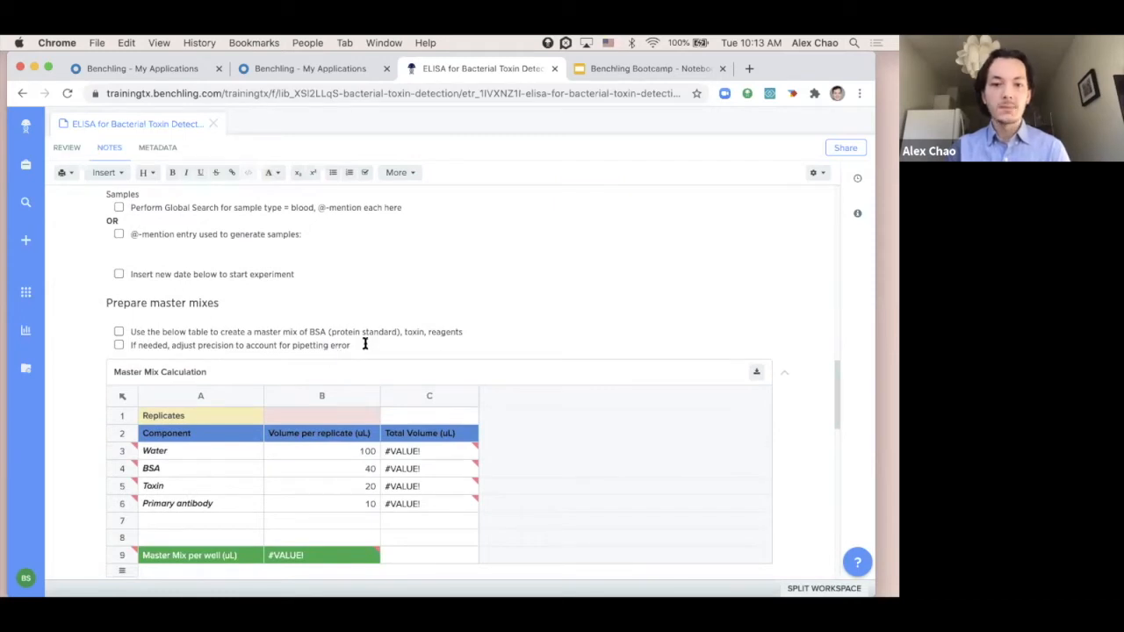
pyautogui.scroll(-5, 354, 338)
pyautogui.scroll(-4, 353, 338)
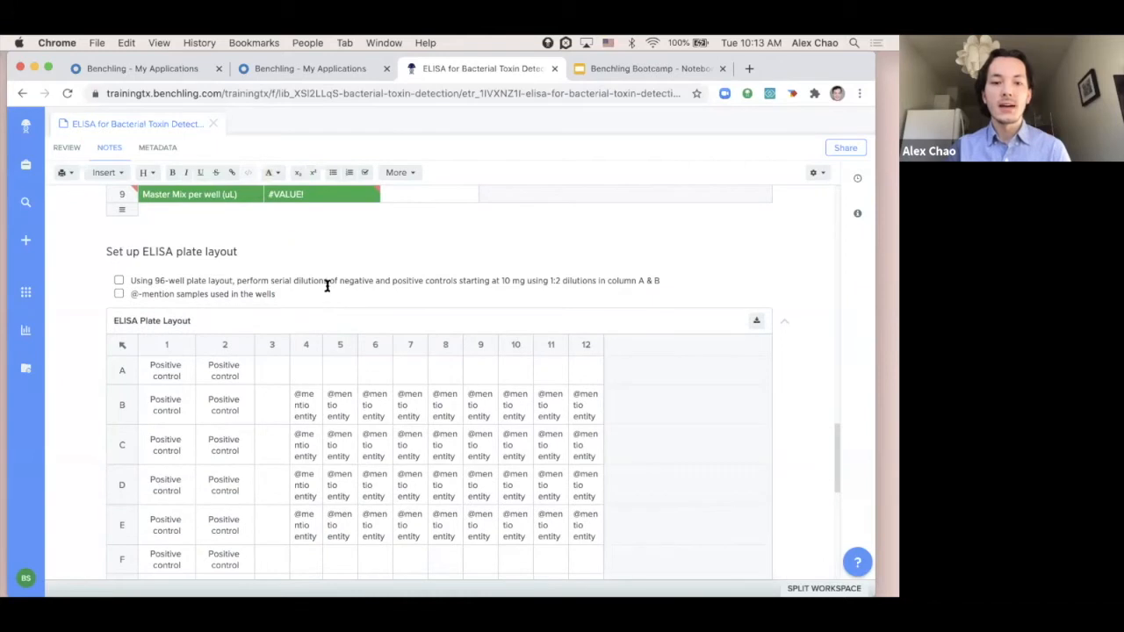
pyautogui.click(325, 283)
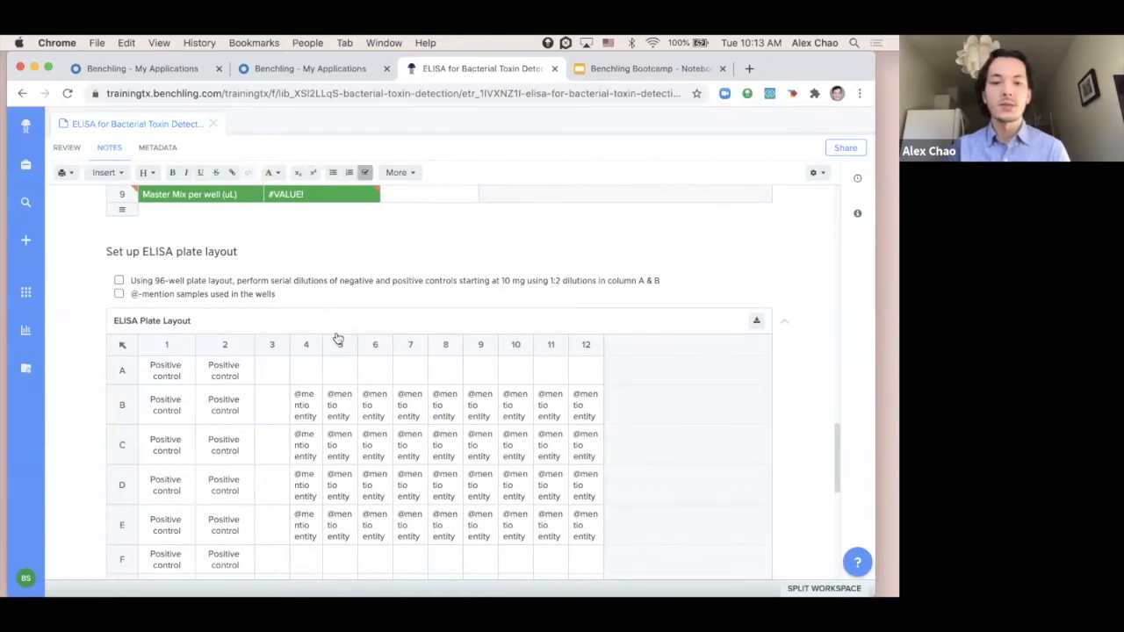
pyautogui.scroll(-11, 336, 329)
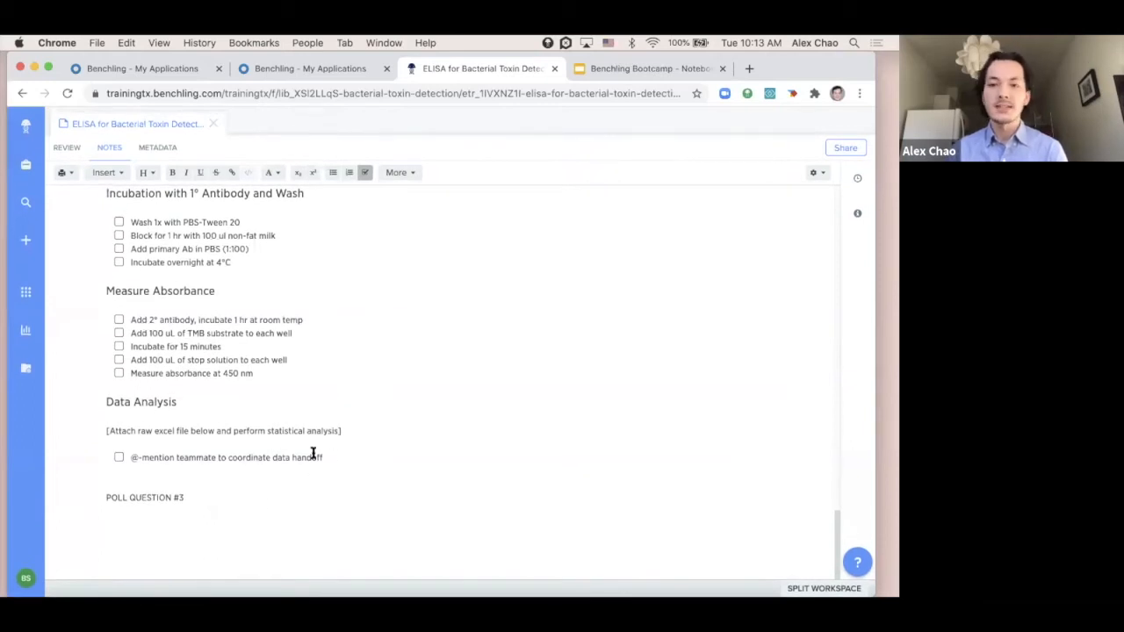
# Insert an empty attachment block on a new line below the raw excel file instruction under Data Analysis.
pyautogui.click(364, 429)
pyautogui.press('Return')
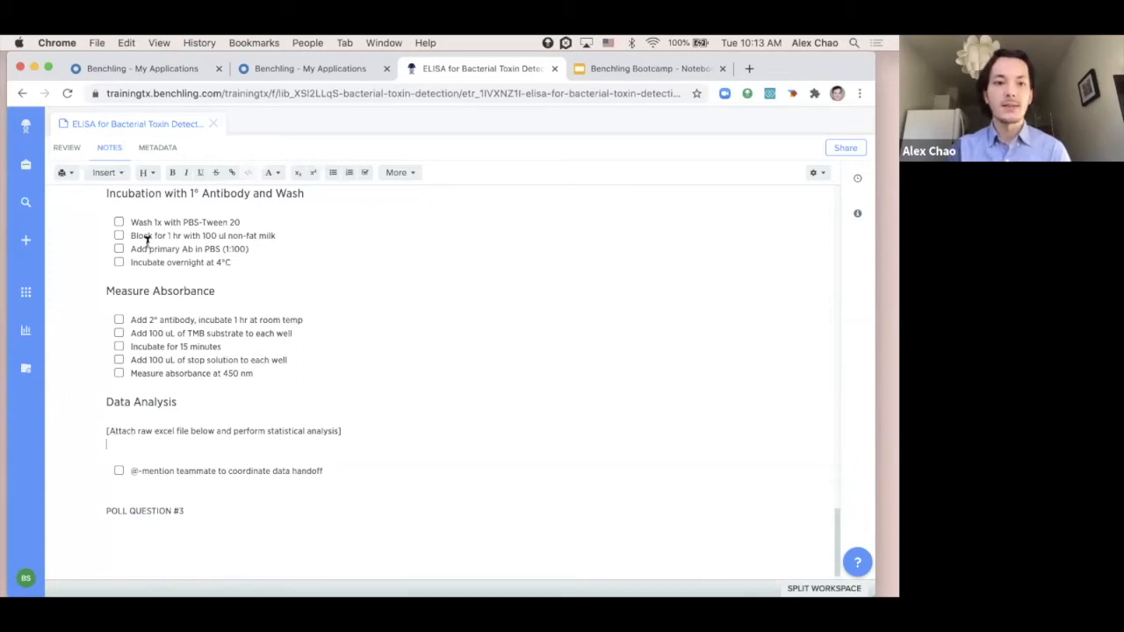
pyautogui.click(121, 178)
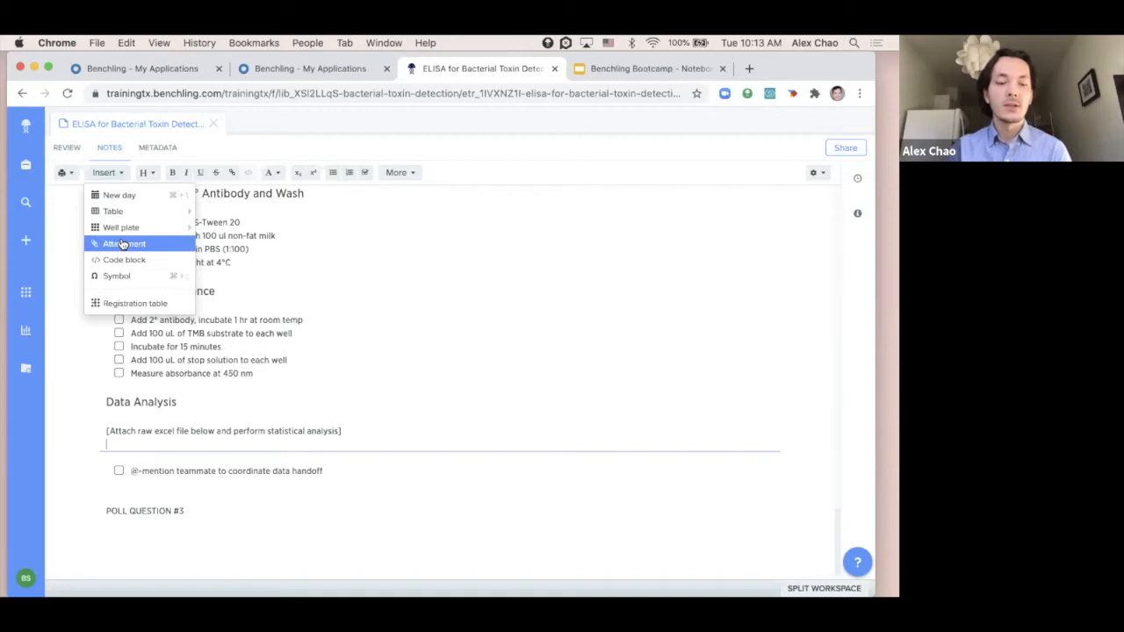
pyautogui.click(149, 248)
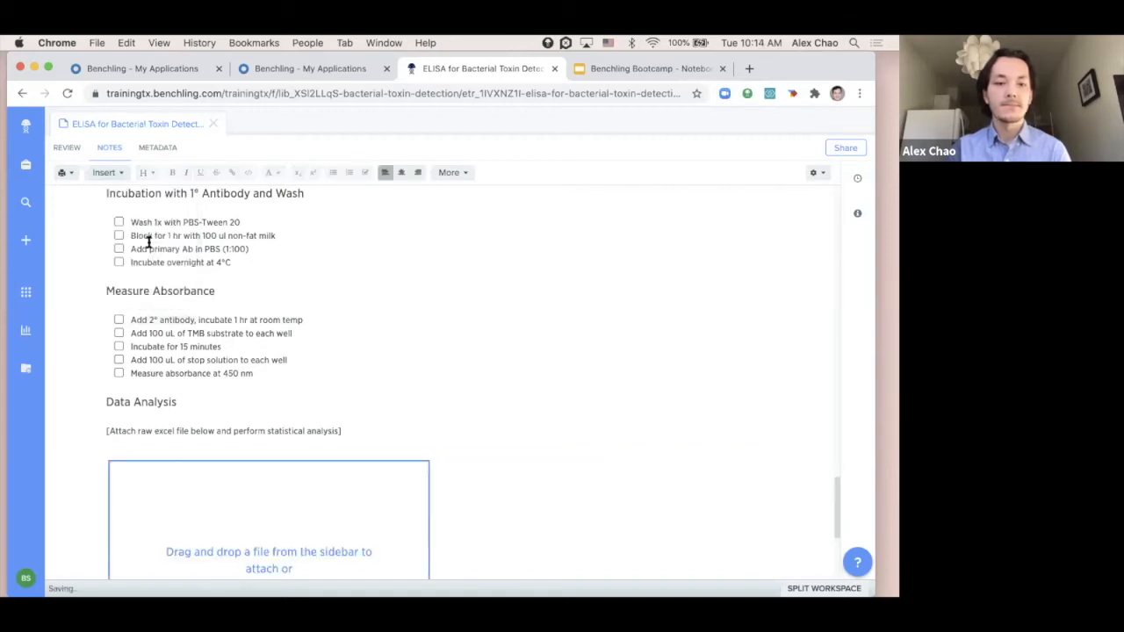
pyautogui.scroll(-4, 275, 373)
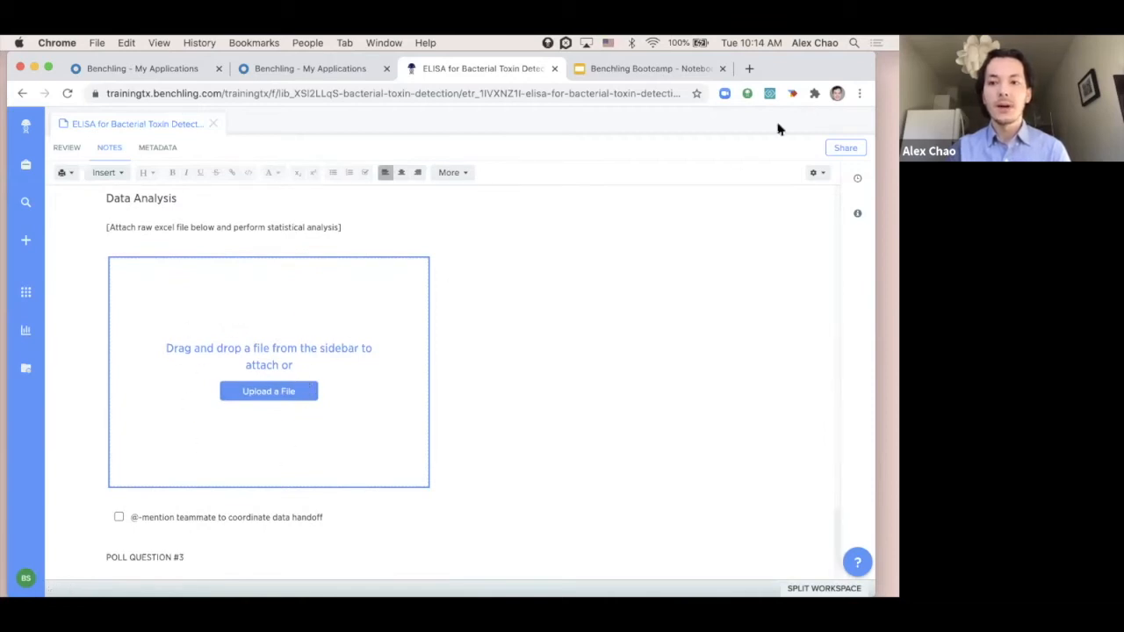
# Upload Elisa_raw_data.xlsx from the desktop into the empty attachment block, narrowing the browser window to reach the file and widening it again.
pyautogui.moveTo(760, 67); pyautogui.dragTo(555, 95)
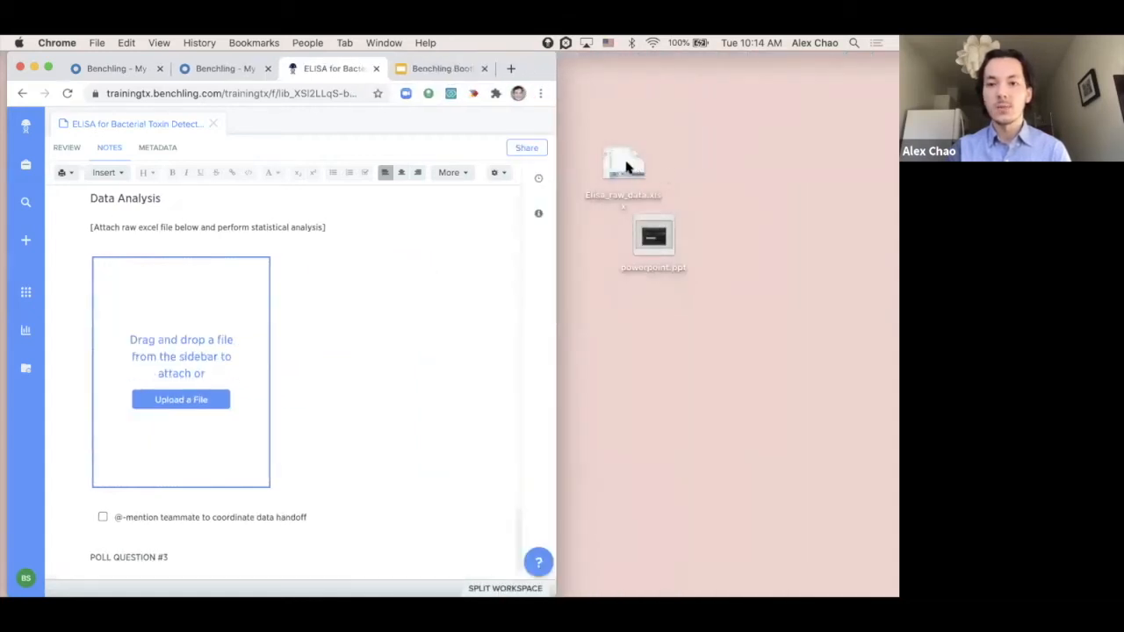
pyautogui.moveTo(624, 165); pyautogui.dragTo(209, 384)
pyautogui.moveTo(190, 368); pyautogui.dragTo(181, 391)
pyautogui.moveTo(559, 62); pyautogui.dragTo(887, 68)
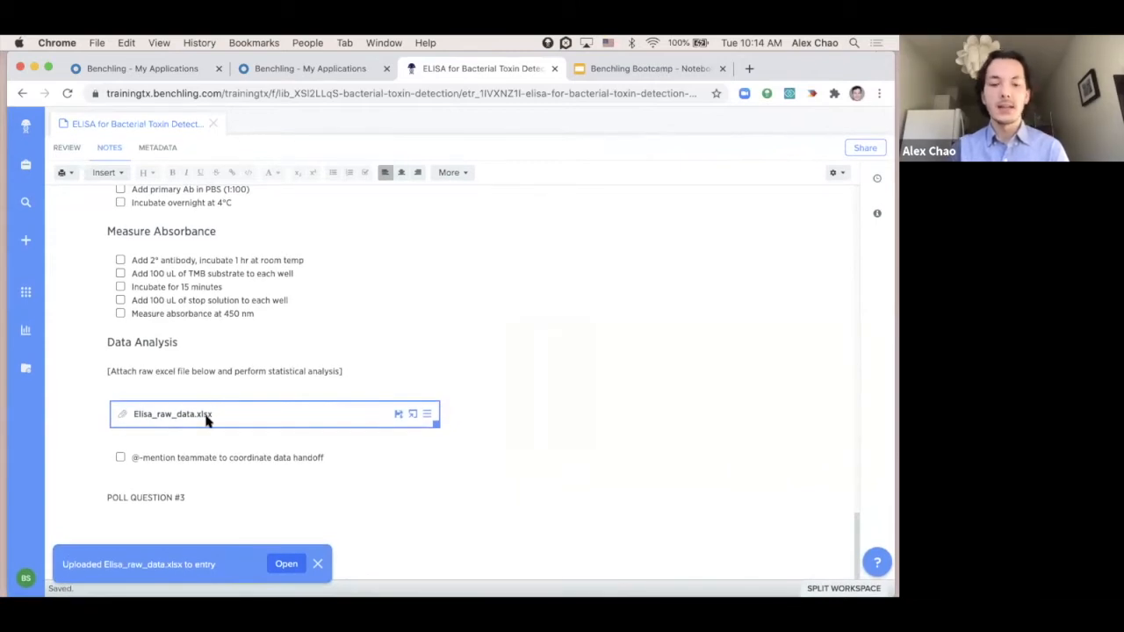
# Open the attached Elisa_raw_data.xlsx in the entry and examine its procedure details and plate results.
pyautogui.click(317, 415)
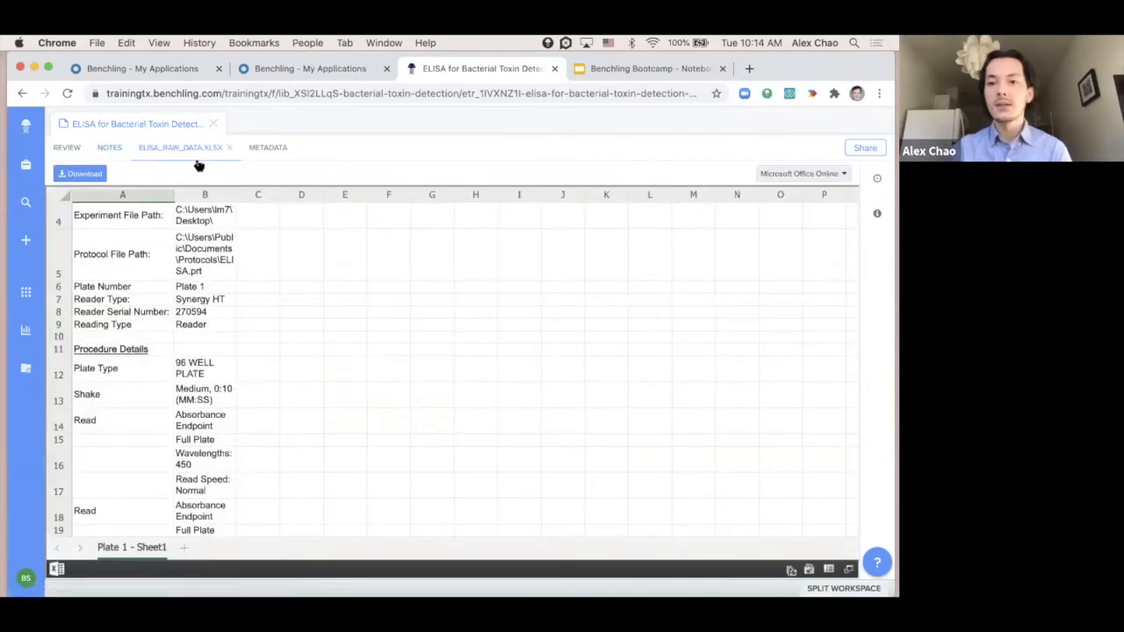
pyautogui.scroll(-5, 323, 374)
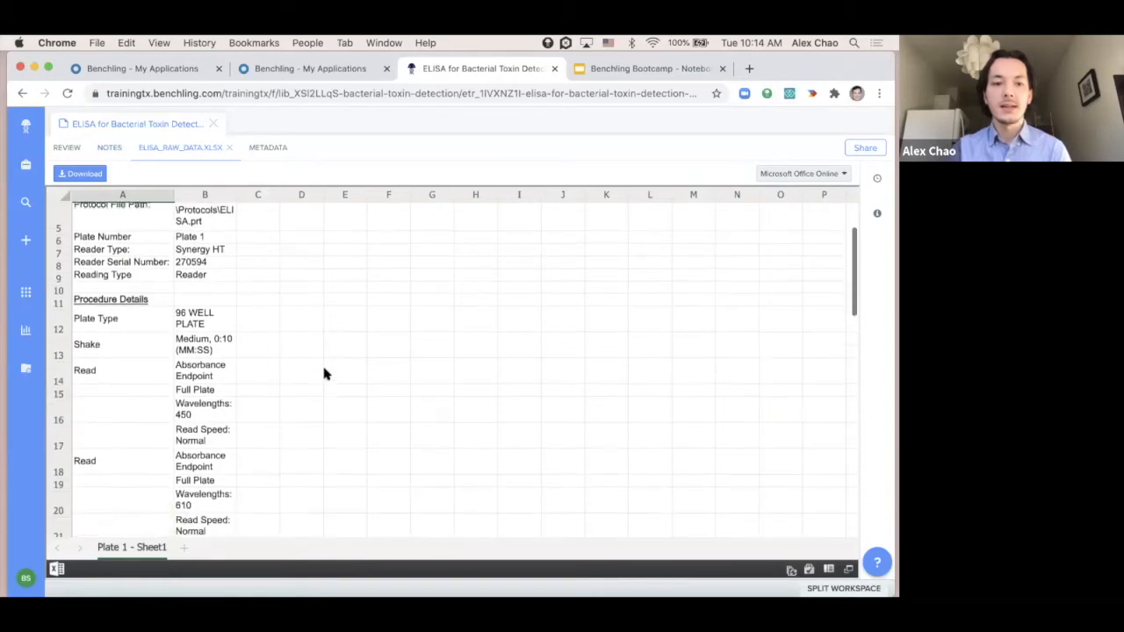
pyautogui.scroll(-3, 323, 374)
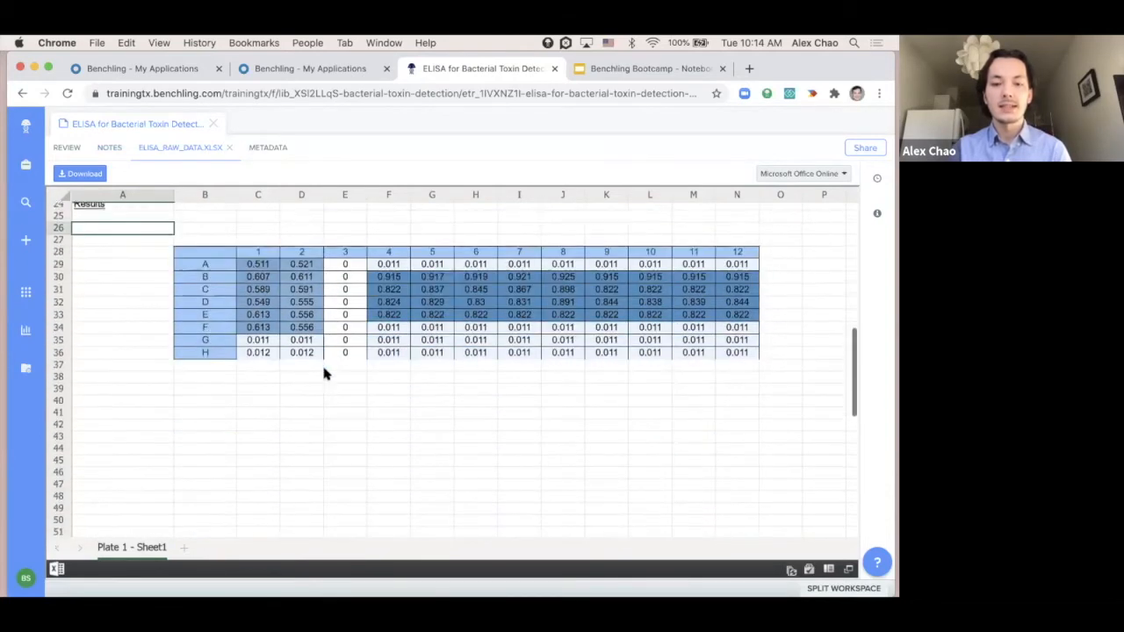
pyautogui.scroll(6, 323, 374)
pyautogui.scroll(2, 323, 374)
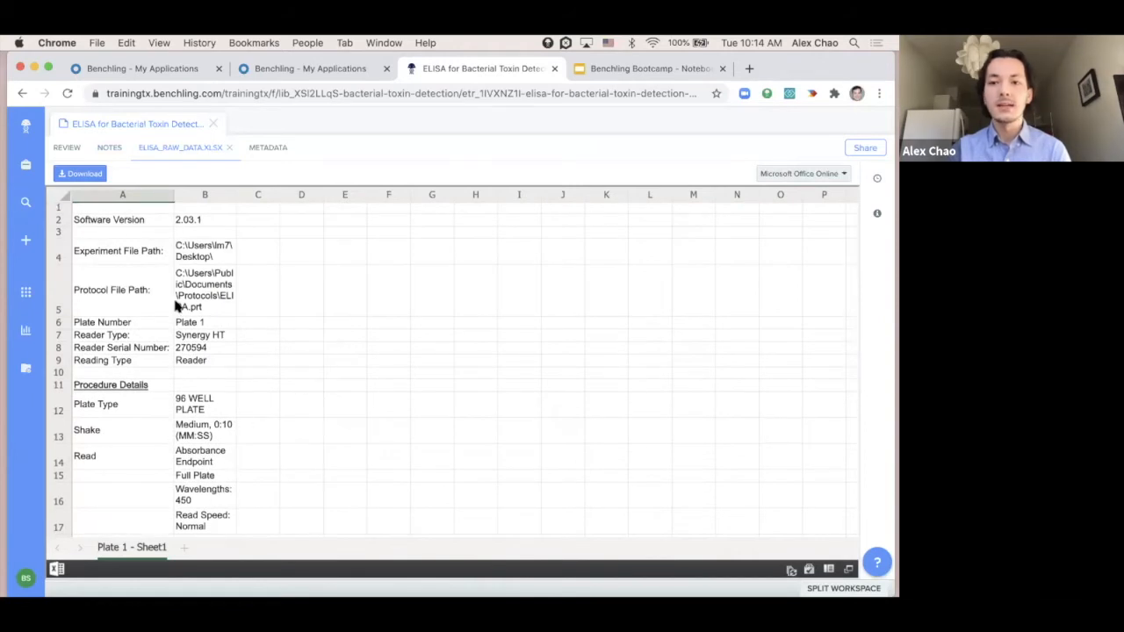
pyautogui.scroll(-6, 268, 418)
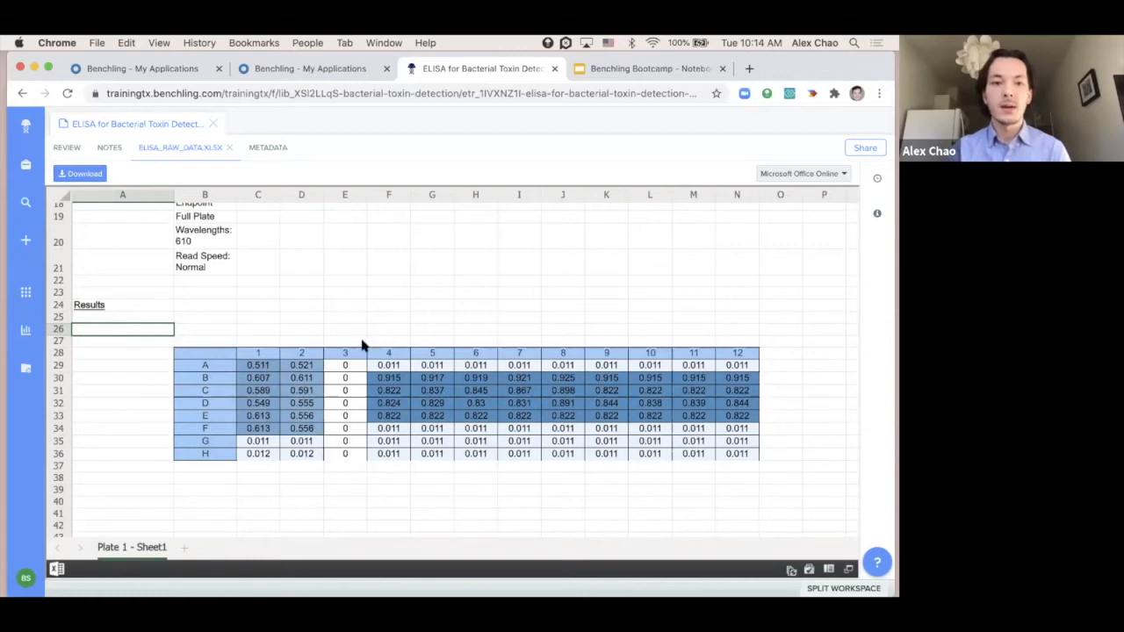
# Return to the entry's notes and delete the Elisa_raw_data.xlsx attachment from the Data Analysis section.
pyautogui.click(109, 149)
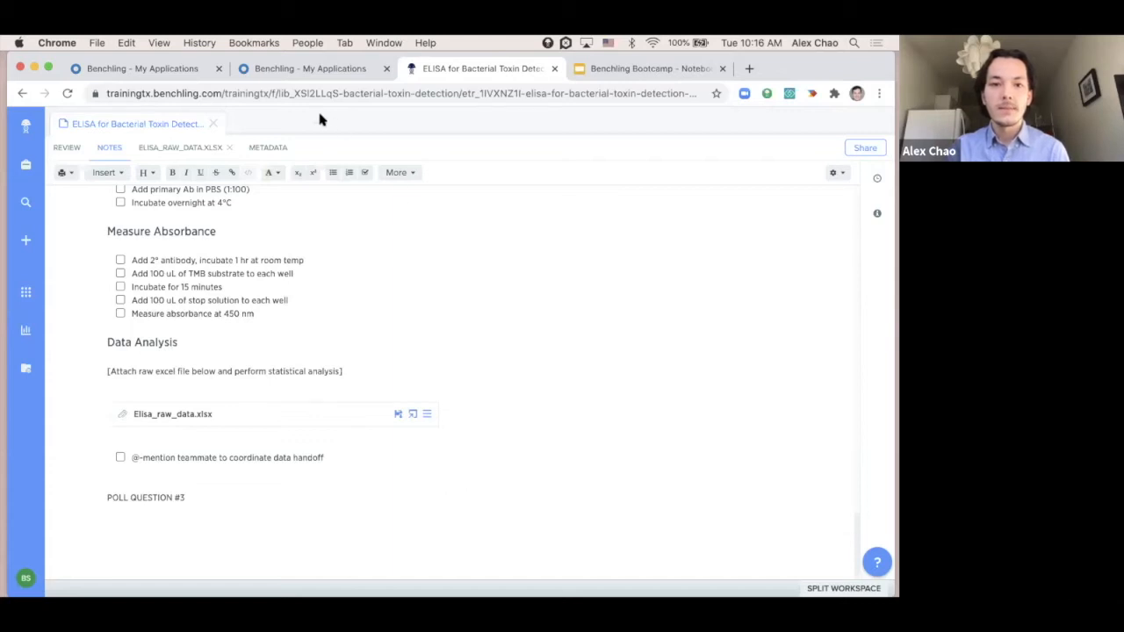
pyautogui.click(306, 415)
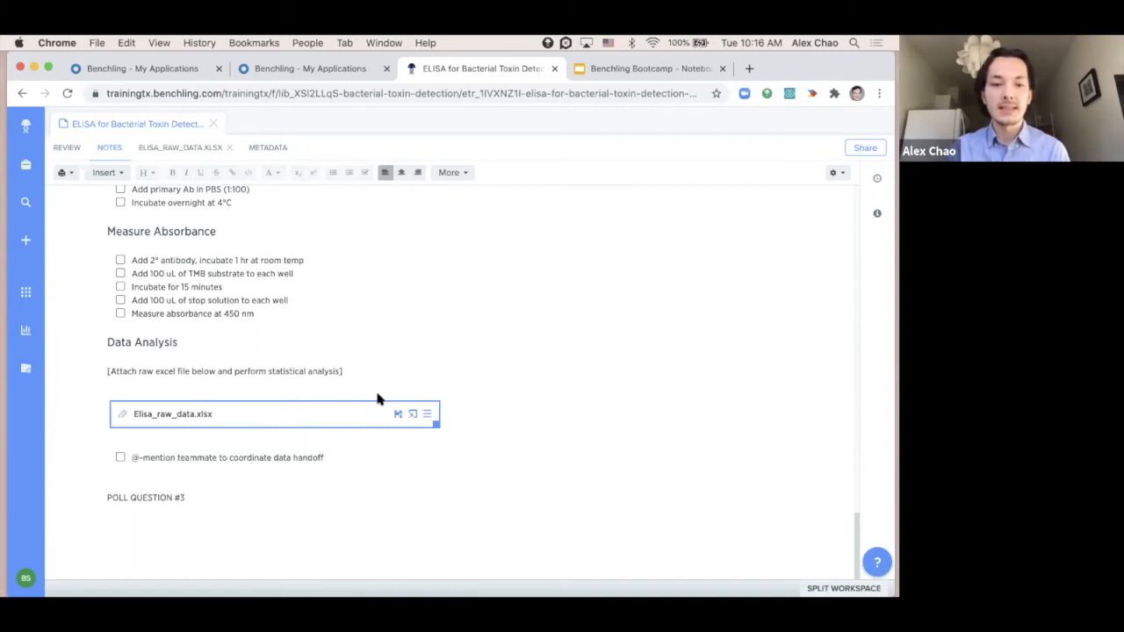
pyautogui.click(349, 442)
pyautogui.click(344, 419)
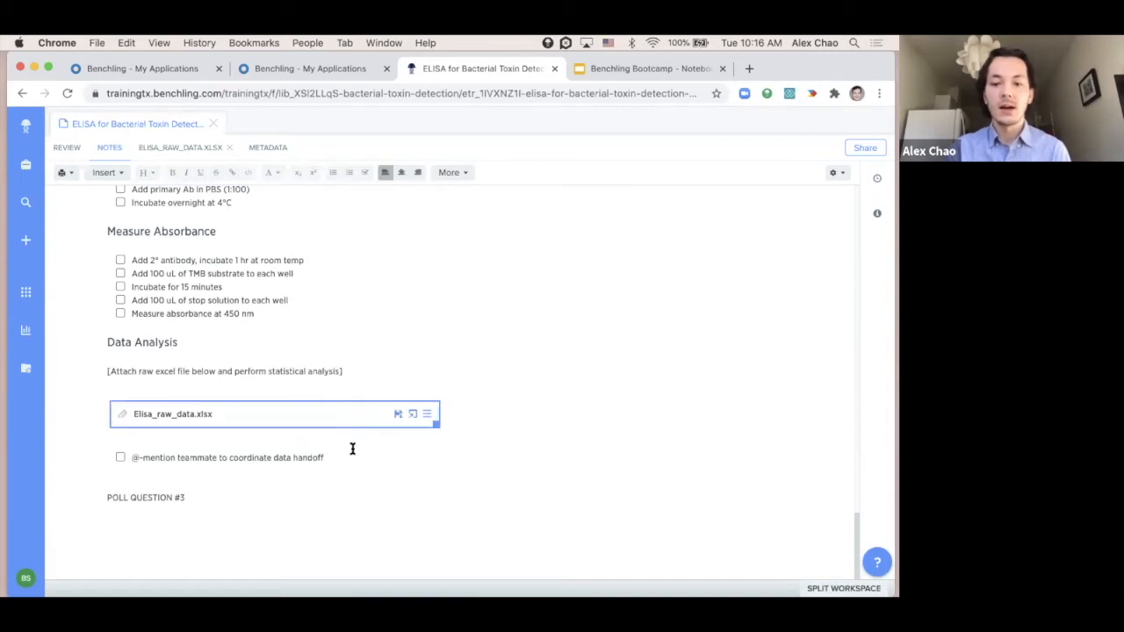
pyautogui.press('BackSpace')
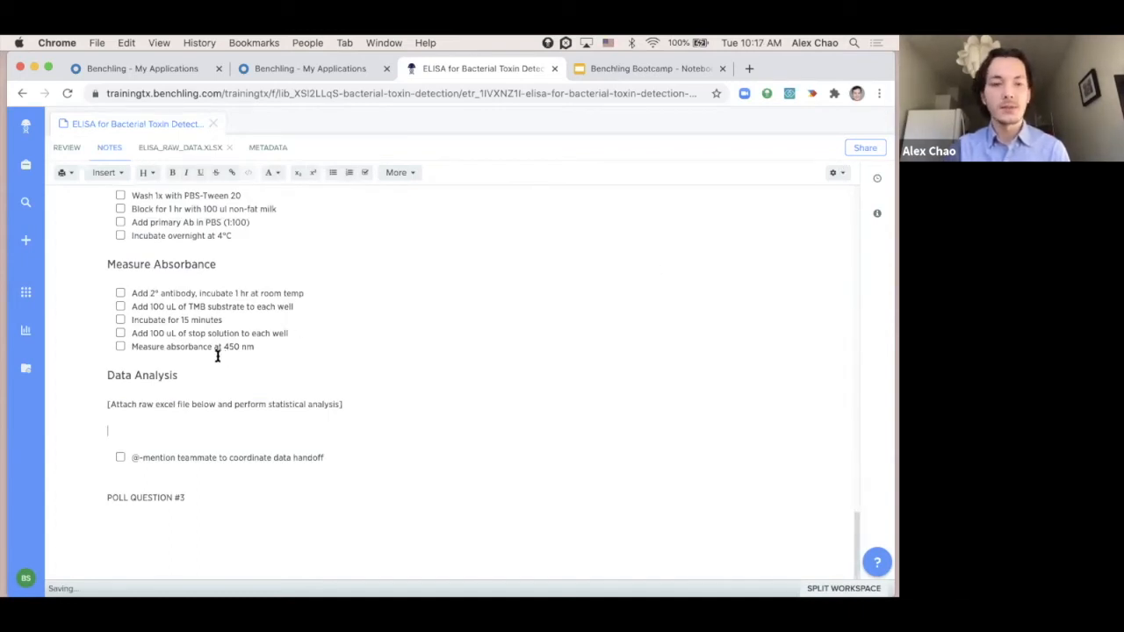
# Insert a new empty attachment block below the raw excel file instruction in the Data Analysis section.
pyautogui.click(122, 174)
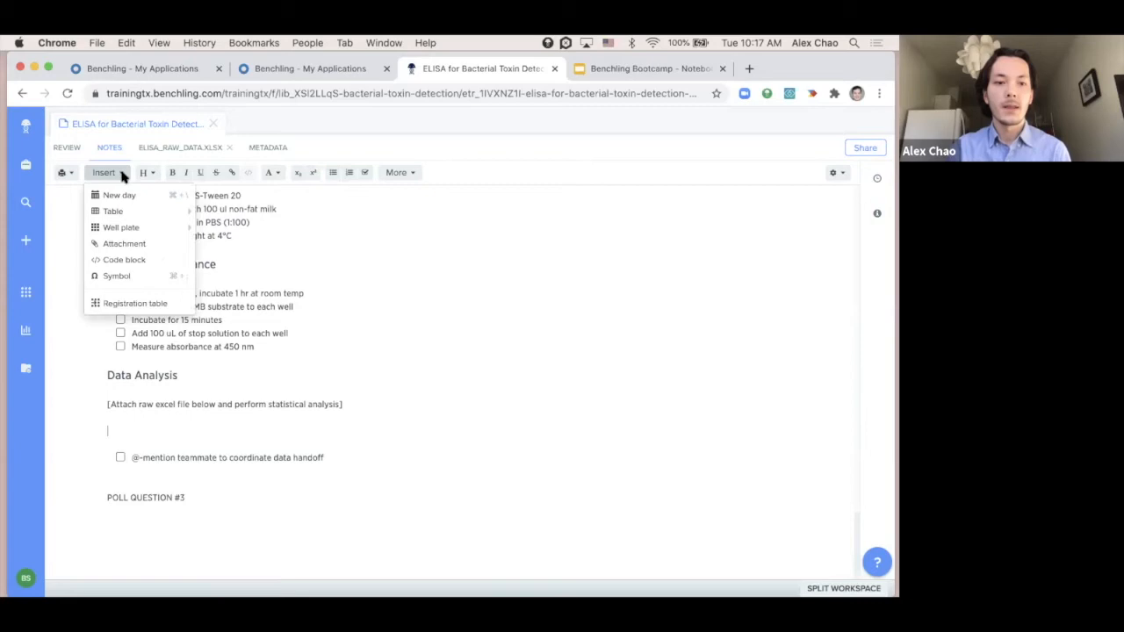
pyautogui.click(128, 245)
pyautogui.scroll(-3, 248, 337)
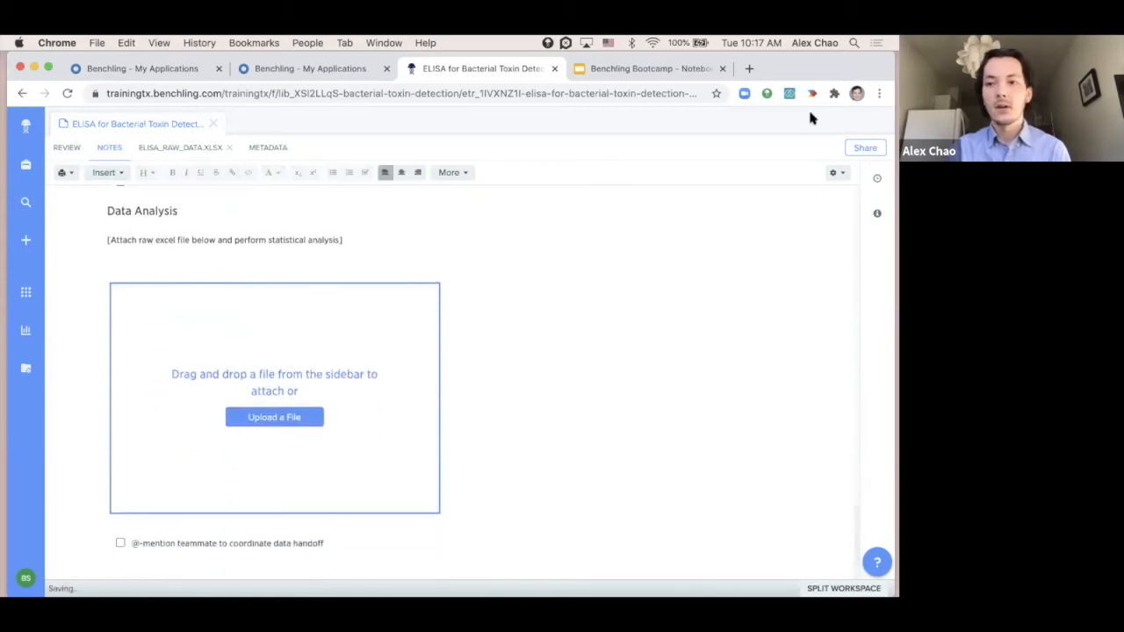
# Upload Elisa_raw_data.xlsx from the desktop into the new attachment block, narrowing the browser window to reach the file and widening it again.
pyautogui.moveTo(896, 65); pyautogui.dragTo(560, 91)
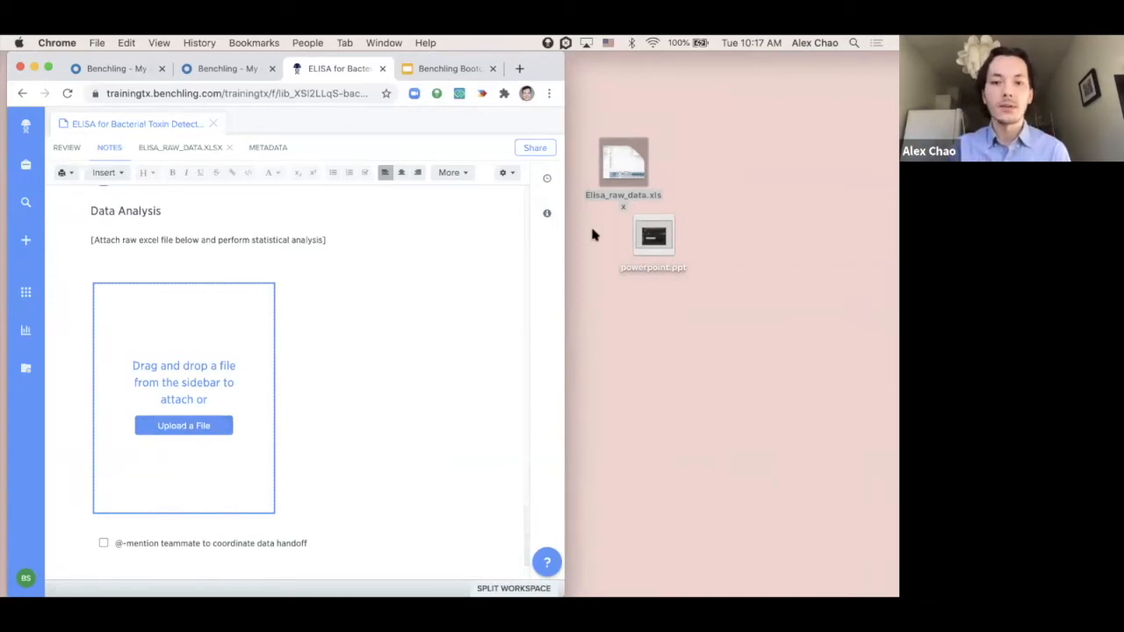
pyautogui.click(667, 156)
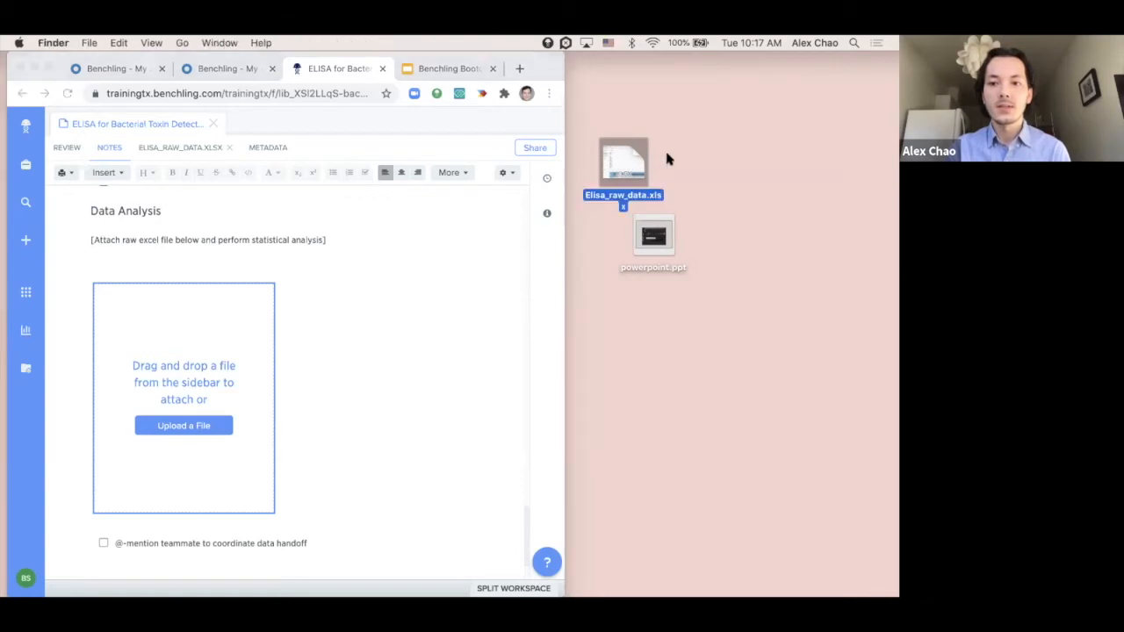
pyautogui.moveTo(627, 162); pyautogui.dragTo(177, 424)
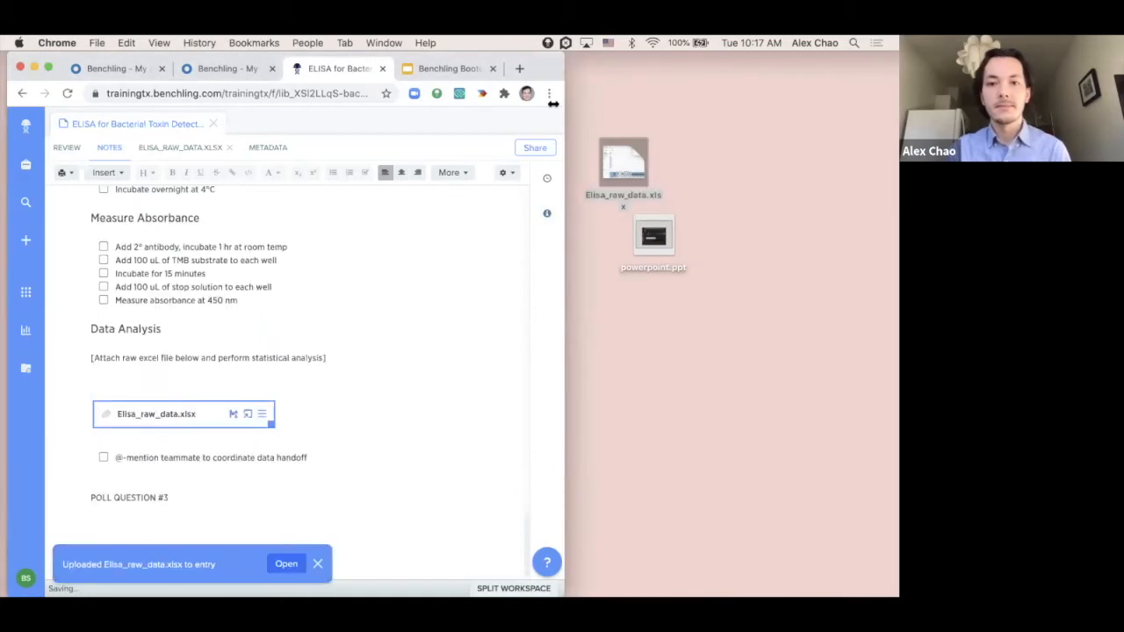
pyautogui.moveTo(562, 69); pyautogui.dragTo(889, 65)
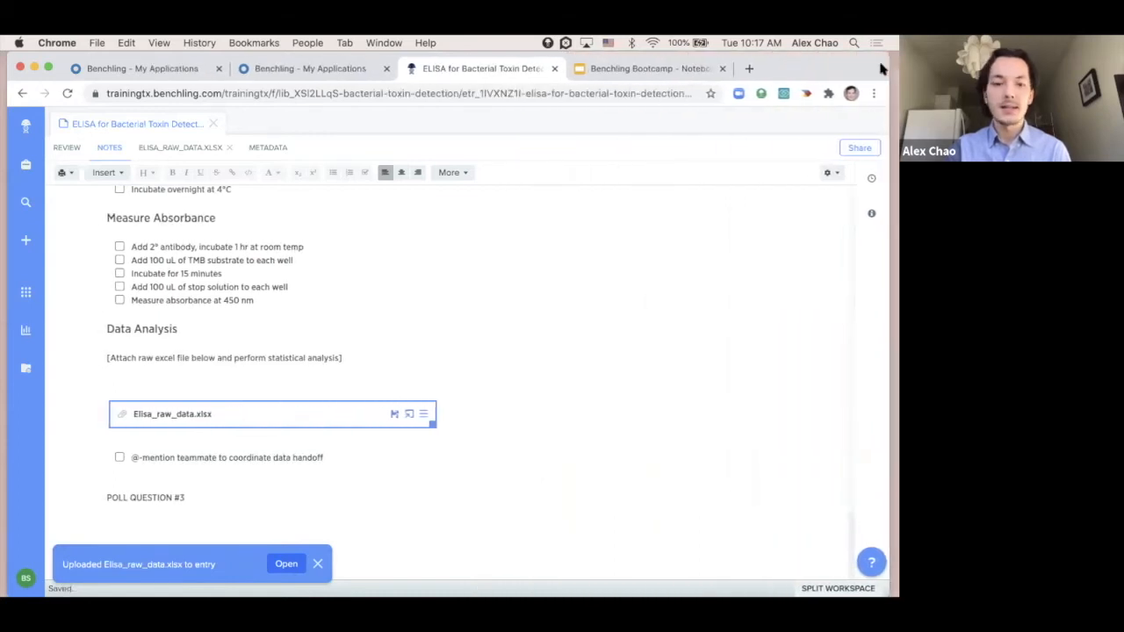
pyautogui.click(282, 366)
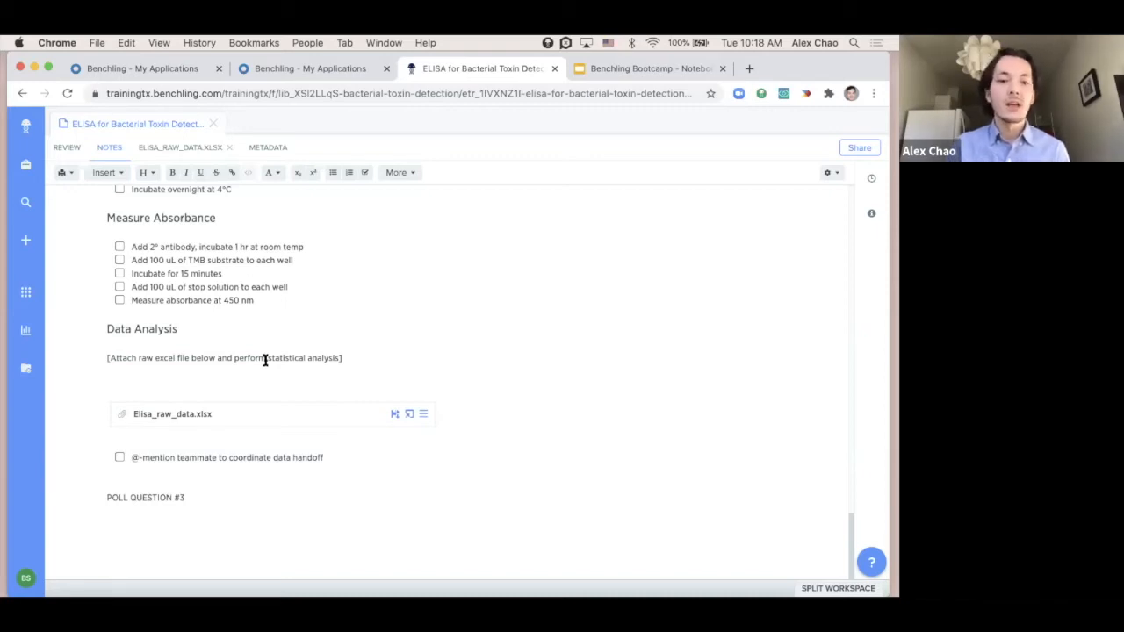
pyautogui.click(231, 380)
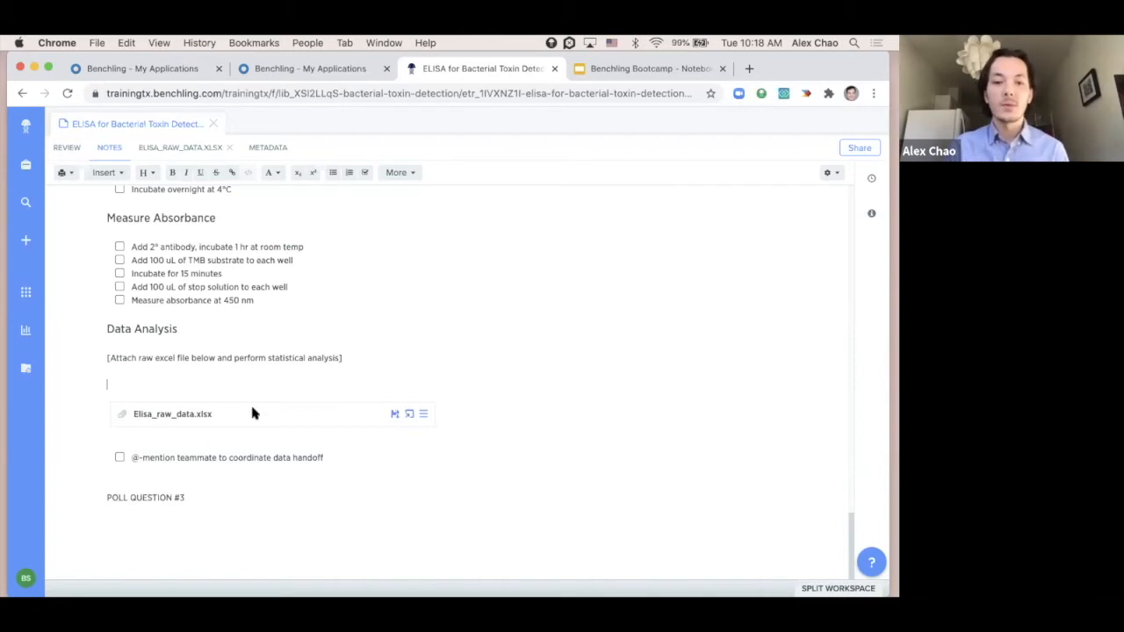
pyautogui.click(307, 419)
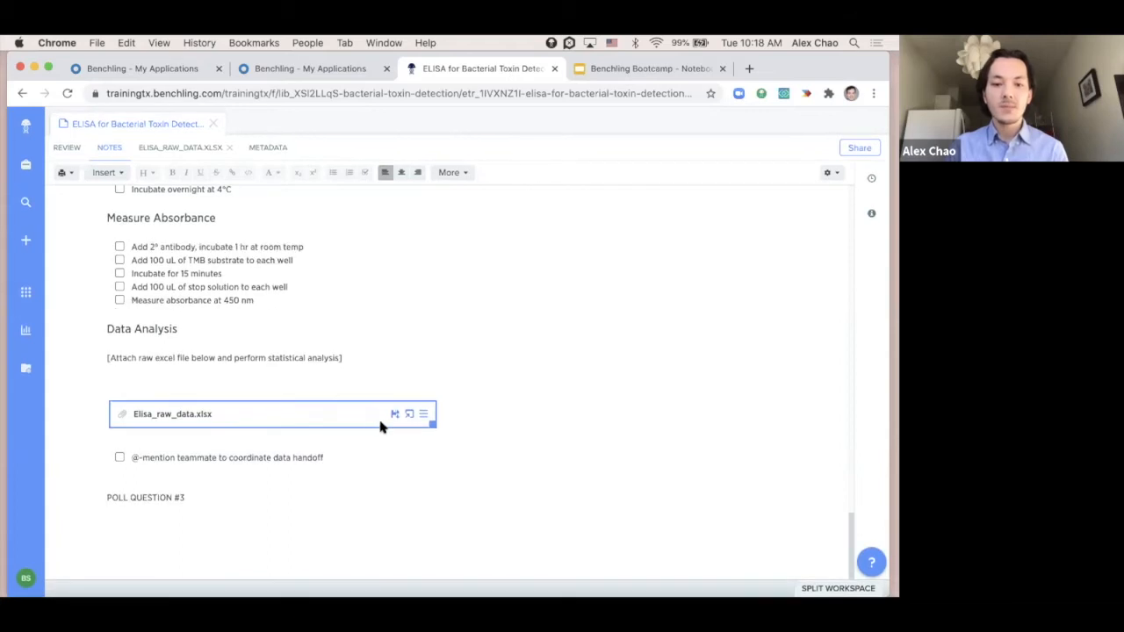
pyautogui.click(366, 445)
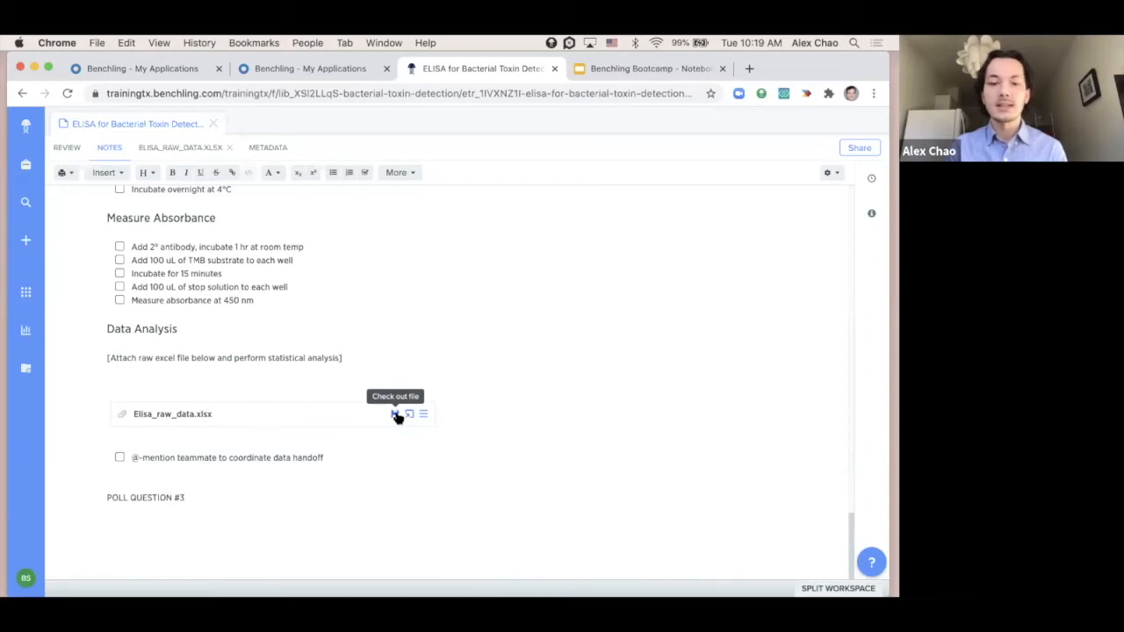
# Check out the Elisa_raw_data.xlsx attachment and open it for local editing in Excel through Benchling Sync.
pyautogui.click(395, 414)
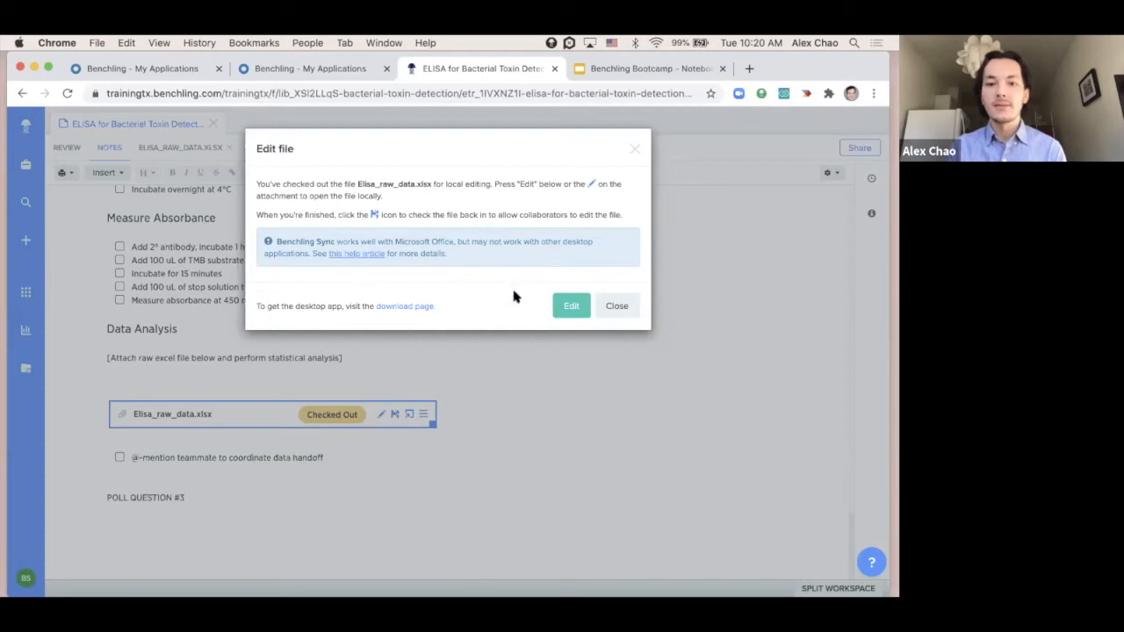
pyautogui.click(571, 307)
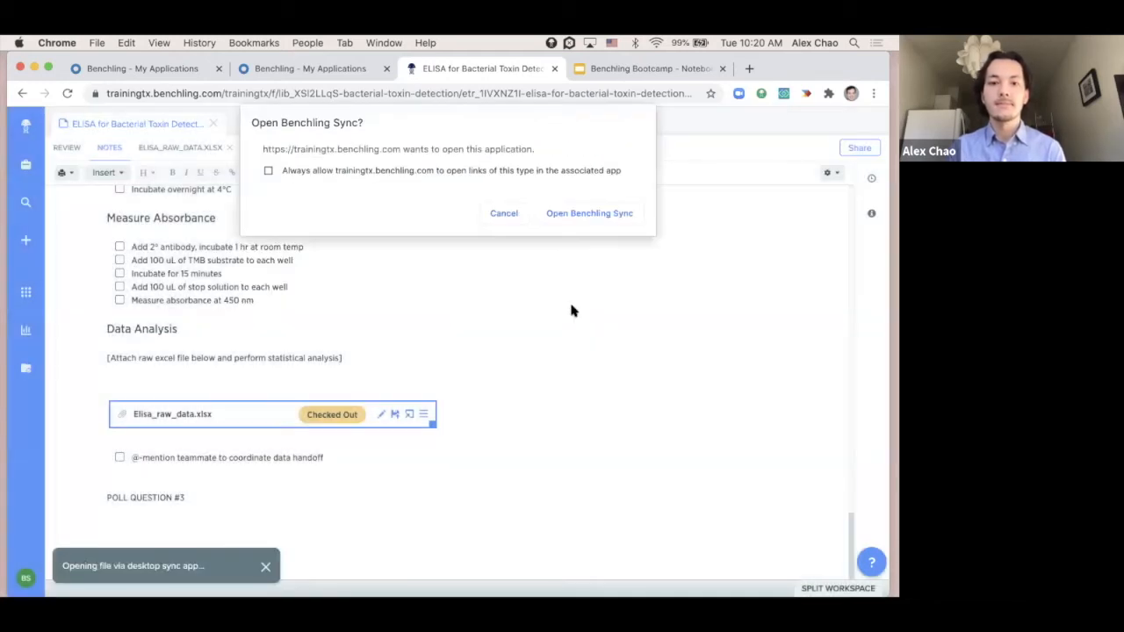
pyautogui.click(575, 213)
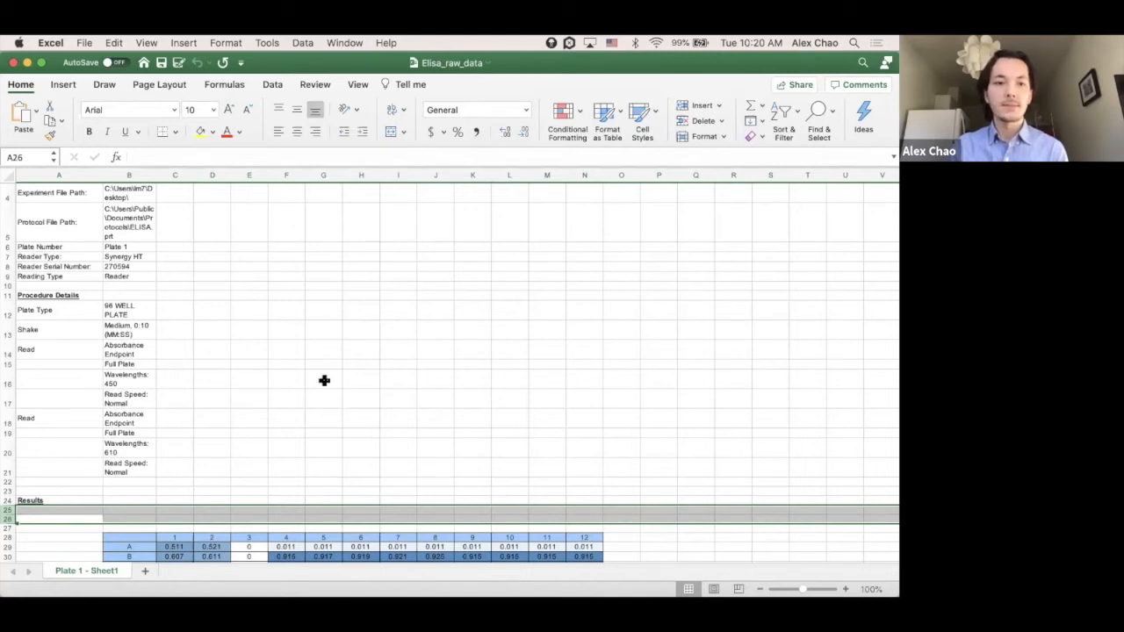
# Insert a 2-D clustered column chart of the plate readings in cells F30:N33.
pyautogui.scroll(-3, 348, 421)
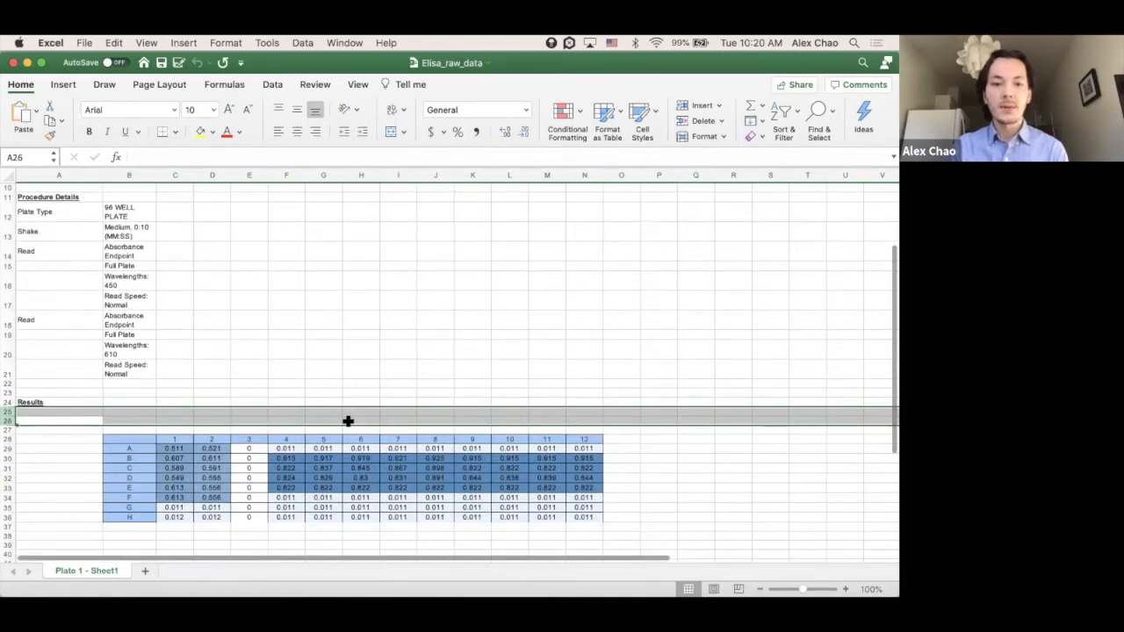
pyautogui.scroll(-3, 348, 421)
pyautogui.click(287, 363)
pyautogui.click(285, 354)
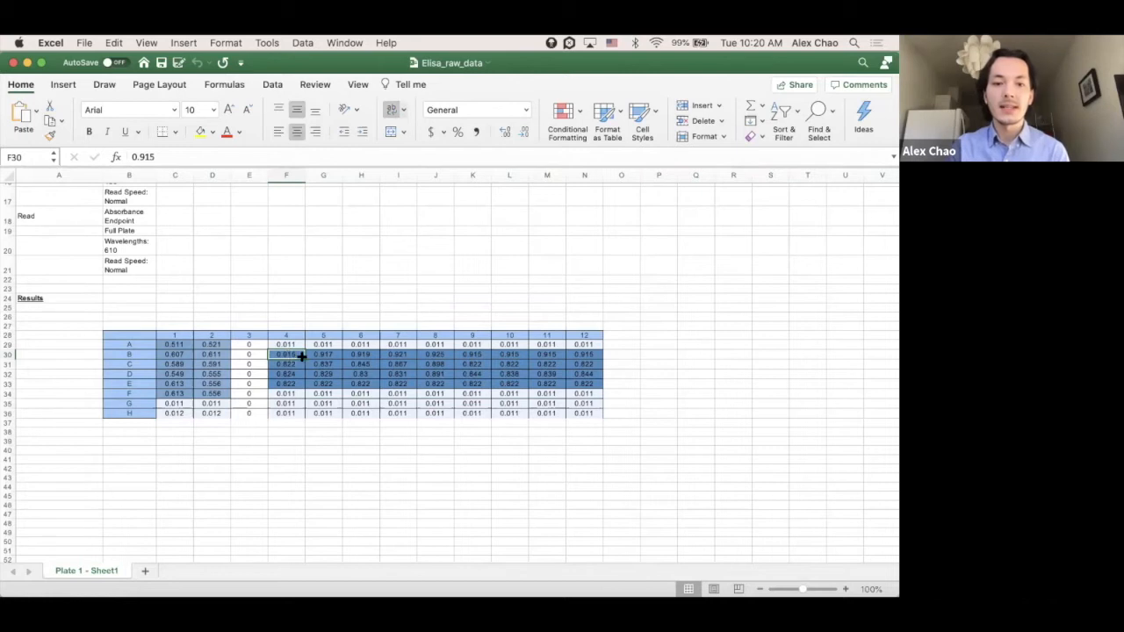
pyautogui.moveTo(305, 359); pyautogui.dragTo(591, 384)
pyautogui.scroll(5, 453, 295)
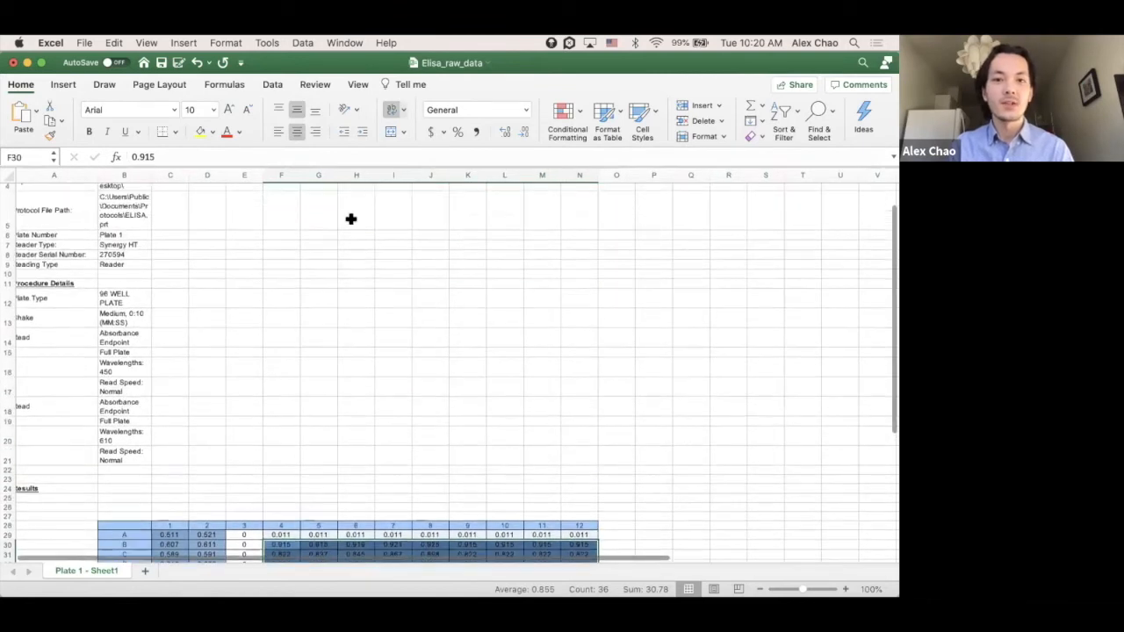
pyautogui.scroll(-3, 307, 326)
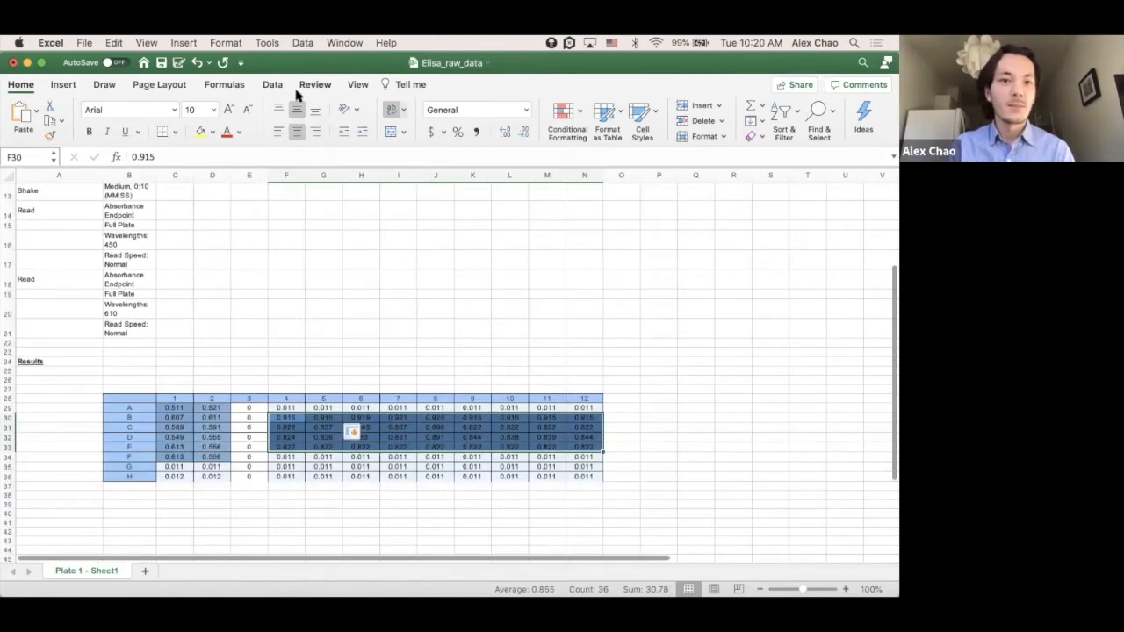
pyautogui.click(75, 84)
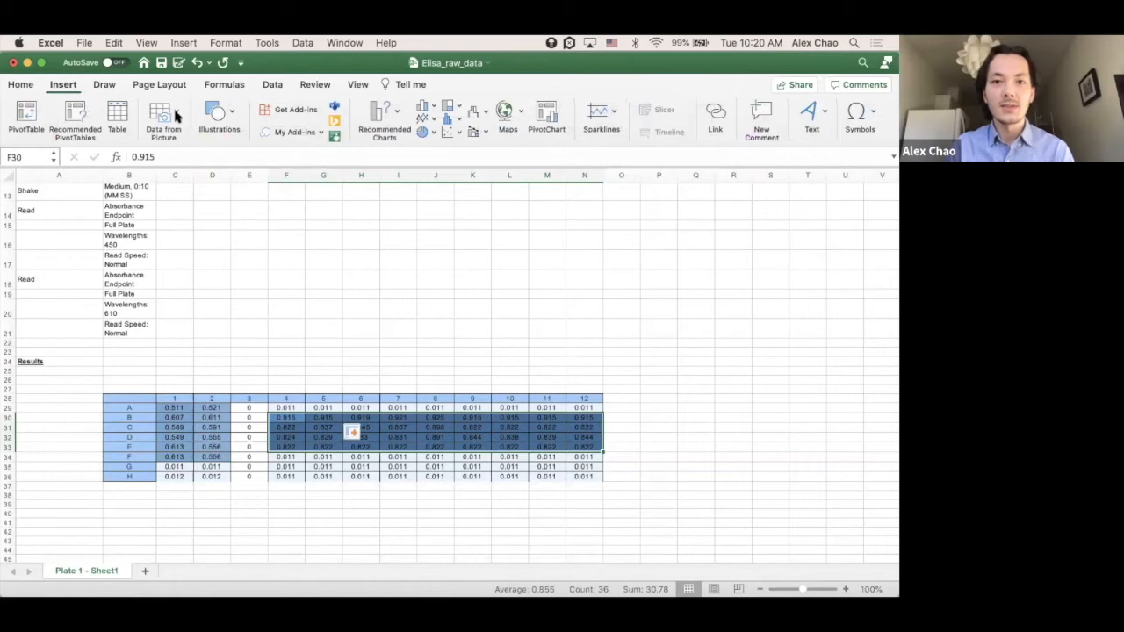
pyautogui.click(430, 107)
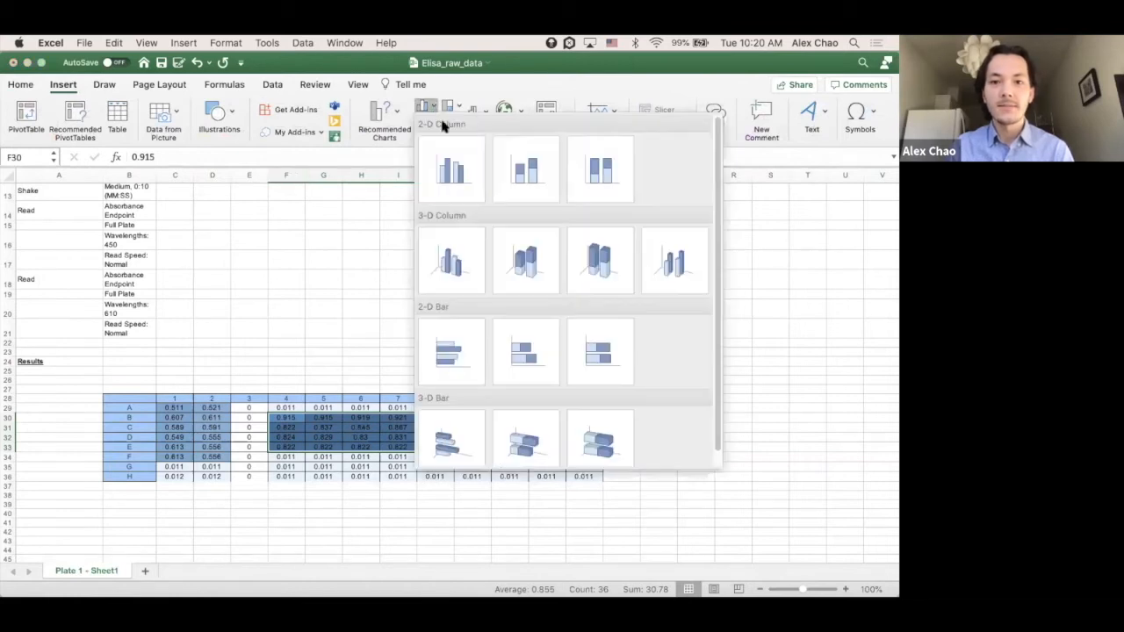
pyautogui.click(448, 170)
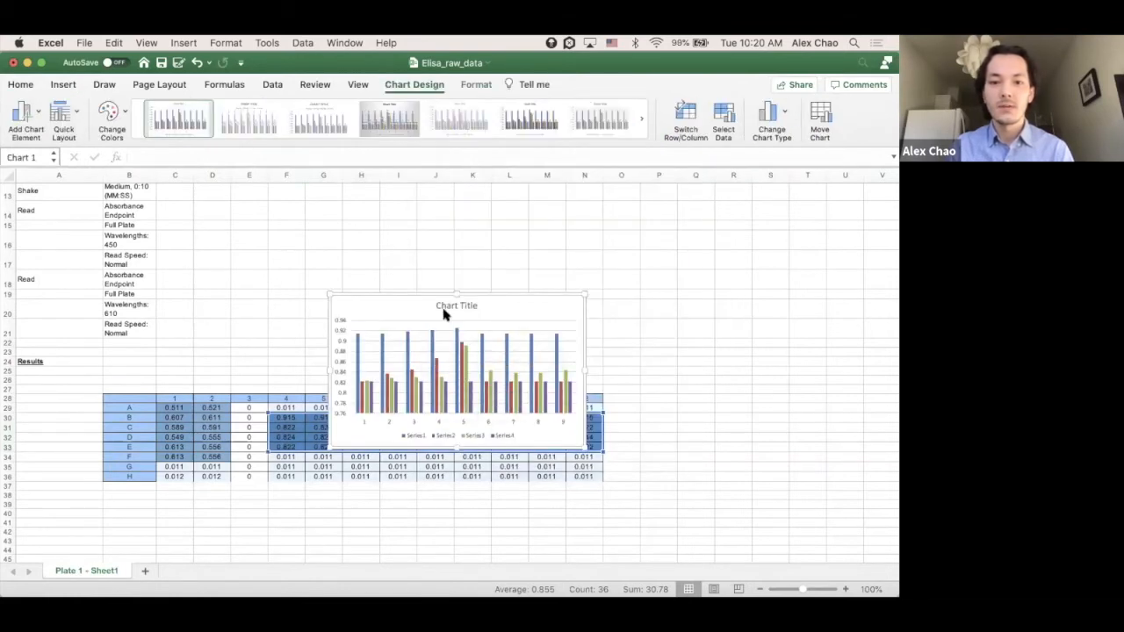
# Move the column chart into the empty area above the plate results table and deselect it.
pyautogui.moveTo(532, 305); pyautogui.dragTo(491, 201)
pyautogui.scroll(3, 592, 281)
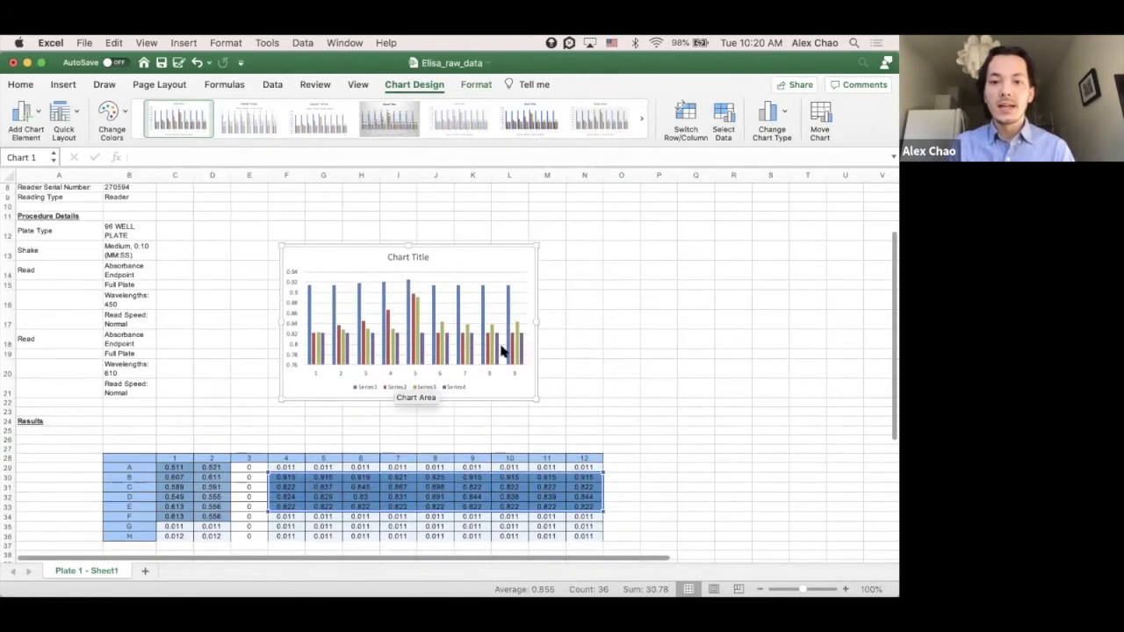
pyautogui.click(630, 286)
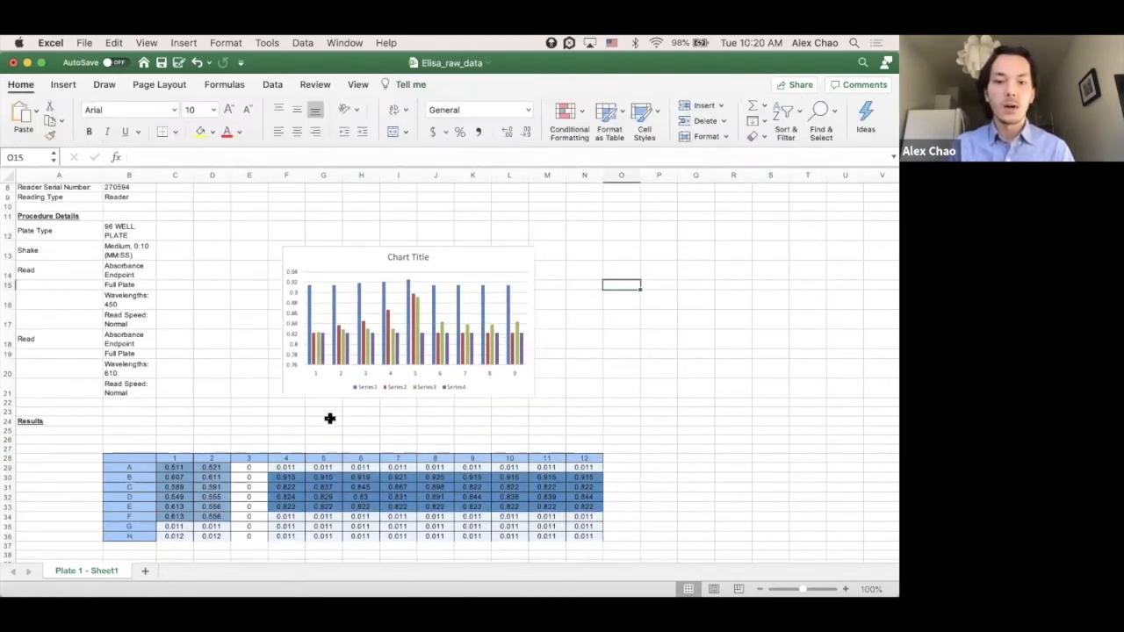
pyautogui.scroll(1, 326, 419)
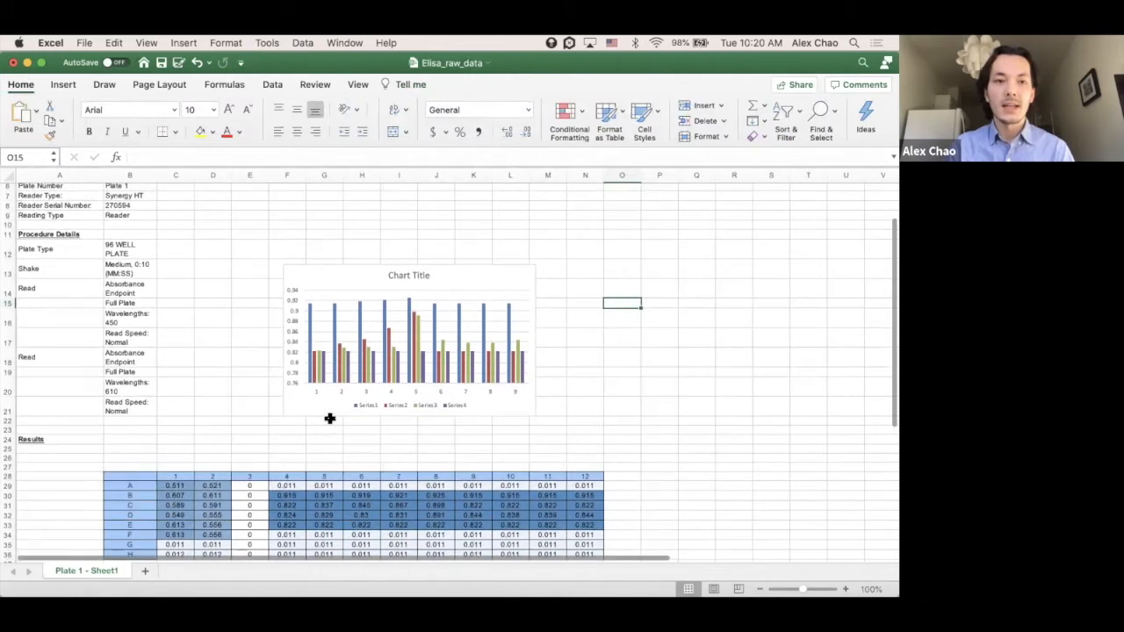
# Save and close the Elisa_raw_data workbook, and check the file back in on the Benchling entry.
pyautogui.click(160, 64)
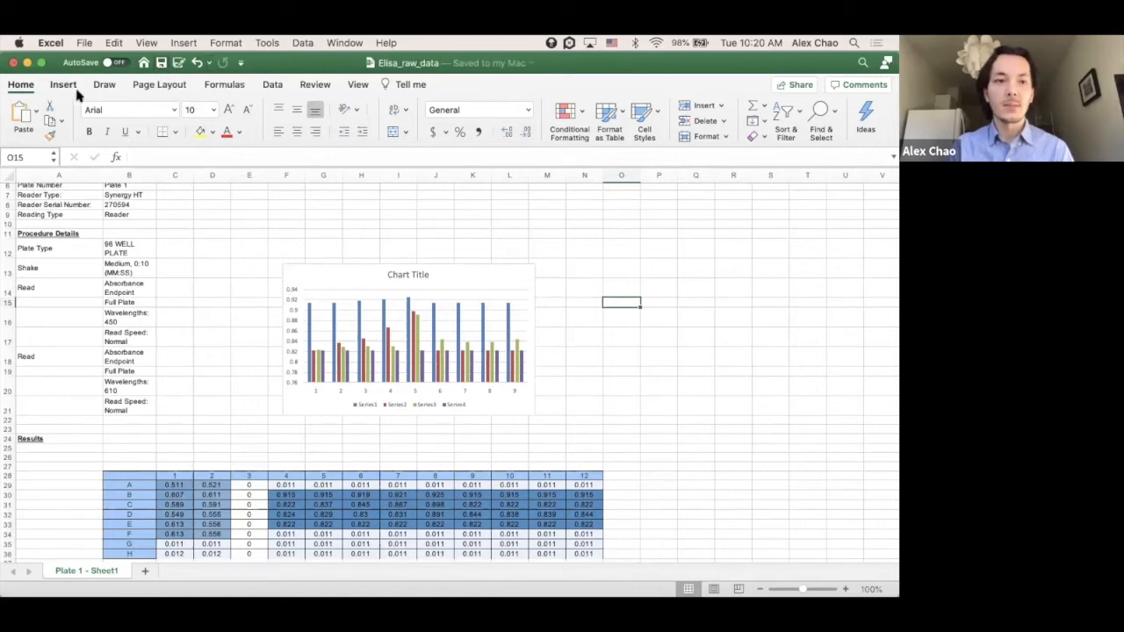
pyautogui.click(13, 64)
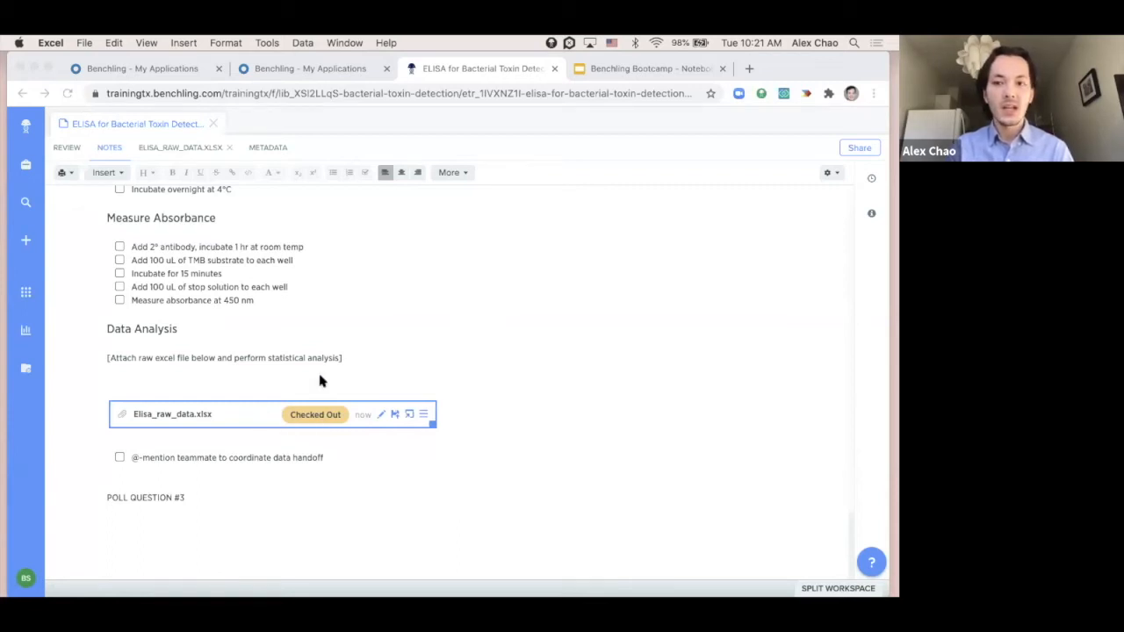
pyautogui.moveTo(540, 587)
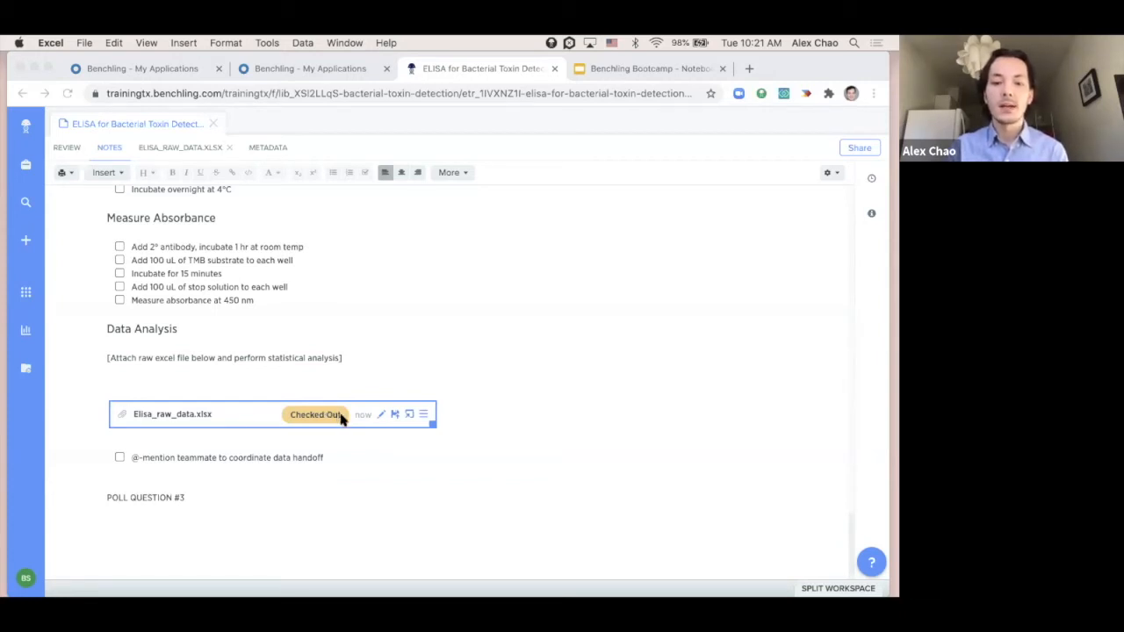
pyautogui.click(342, 419)
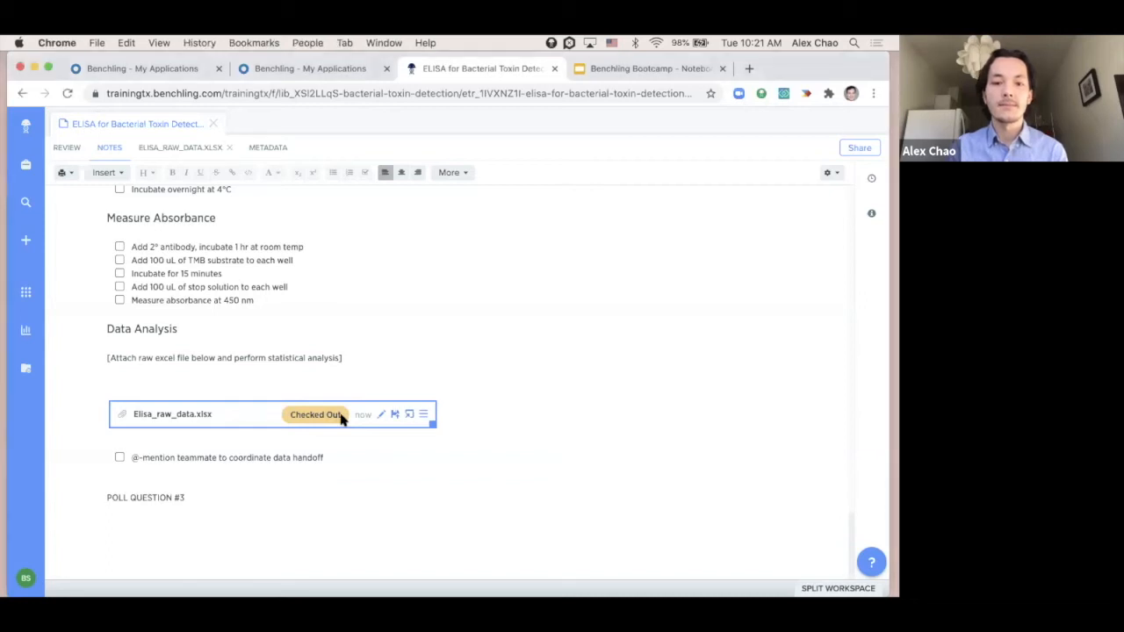
pyautogui.click(333, 414)
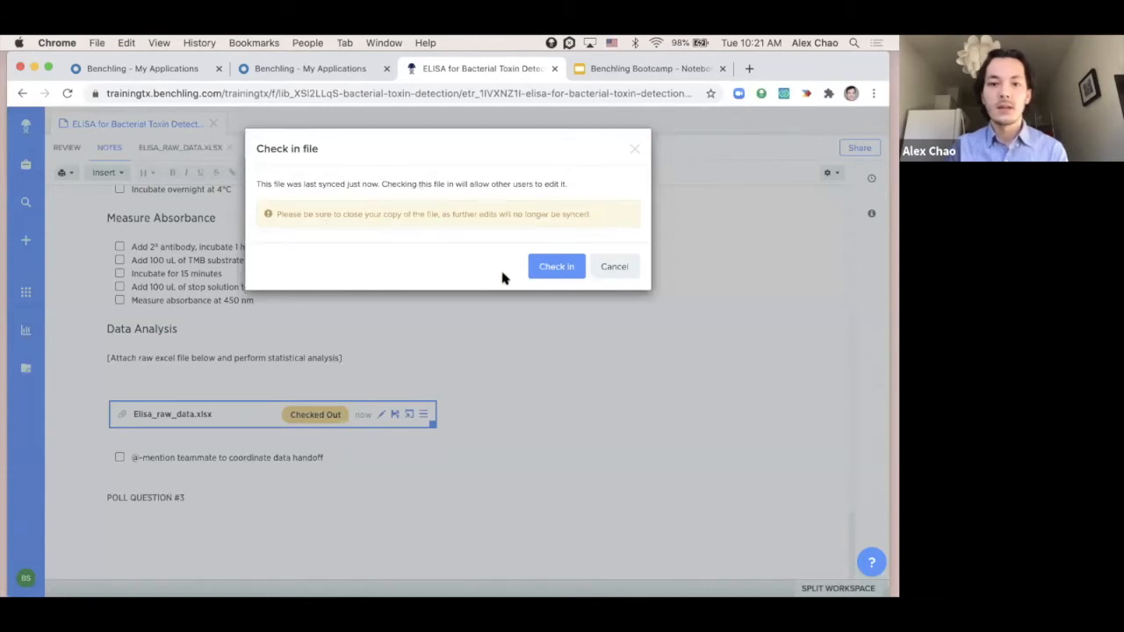
pyautogui.click(554, 270)
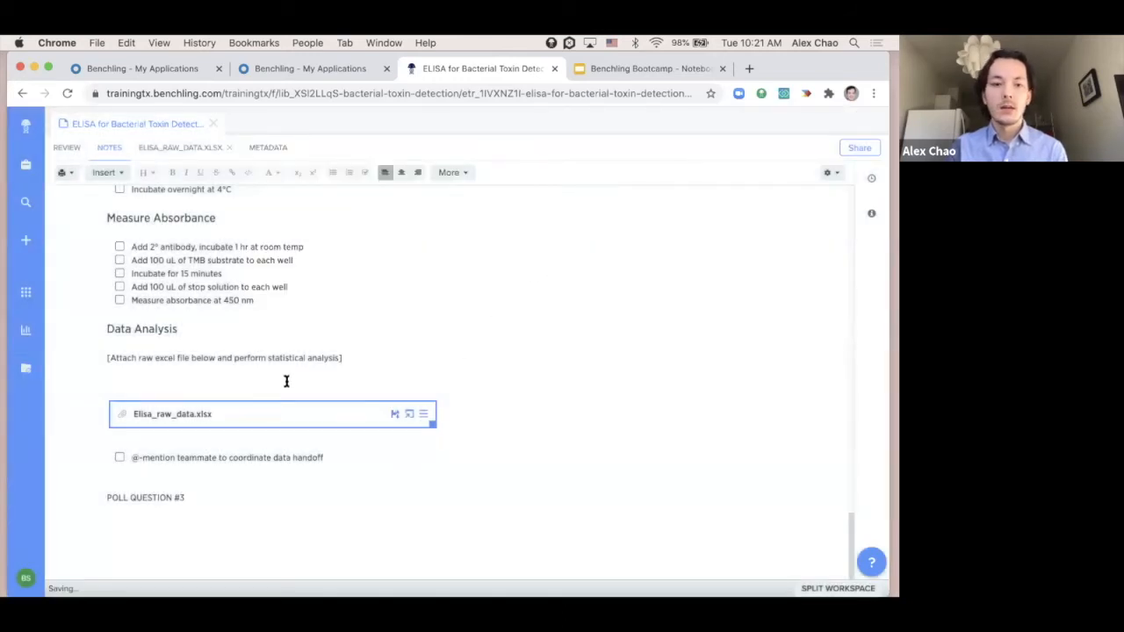
# Open the checked-in Elisa_raw_data.xlsx attachment in the entry and examine its chart and plate results.
pyautogui.click(307, 362)
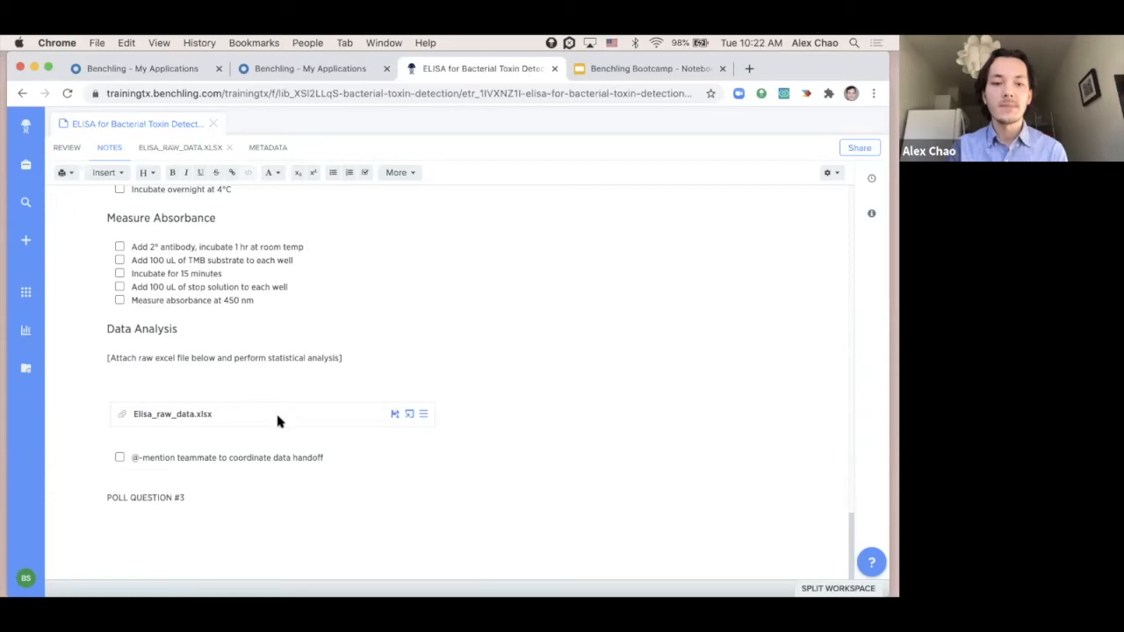
pyautogui.click(304, 411)
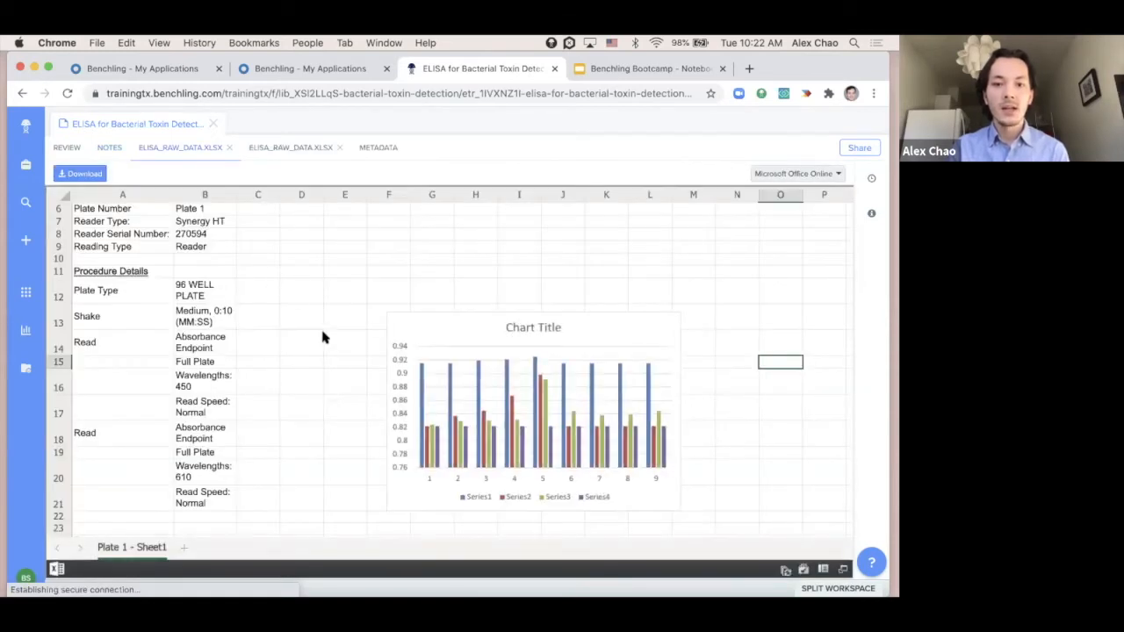
pyautogui.scroll(-2, 322, 337)
pyautogui.hscroll(2, 322, 337)
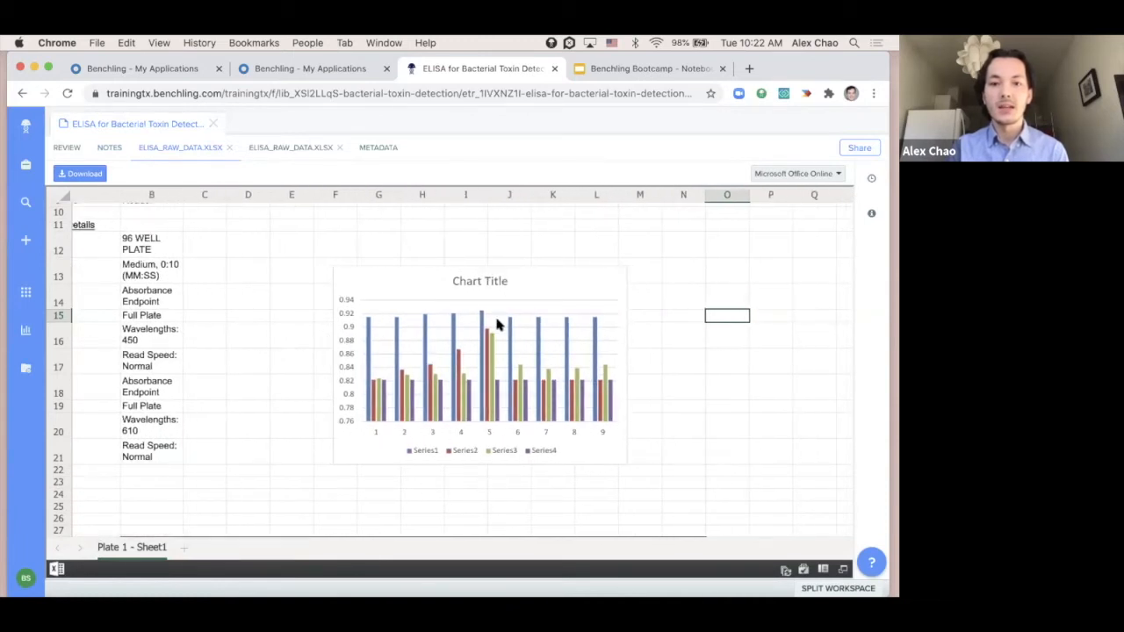
pyautogui.hscroll(-2, 296, 359)
pyautogui.scroll(1, 296, 358)
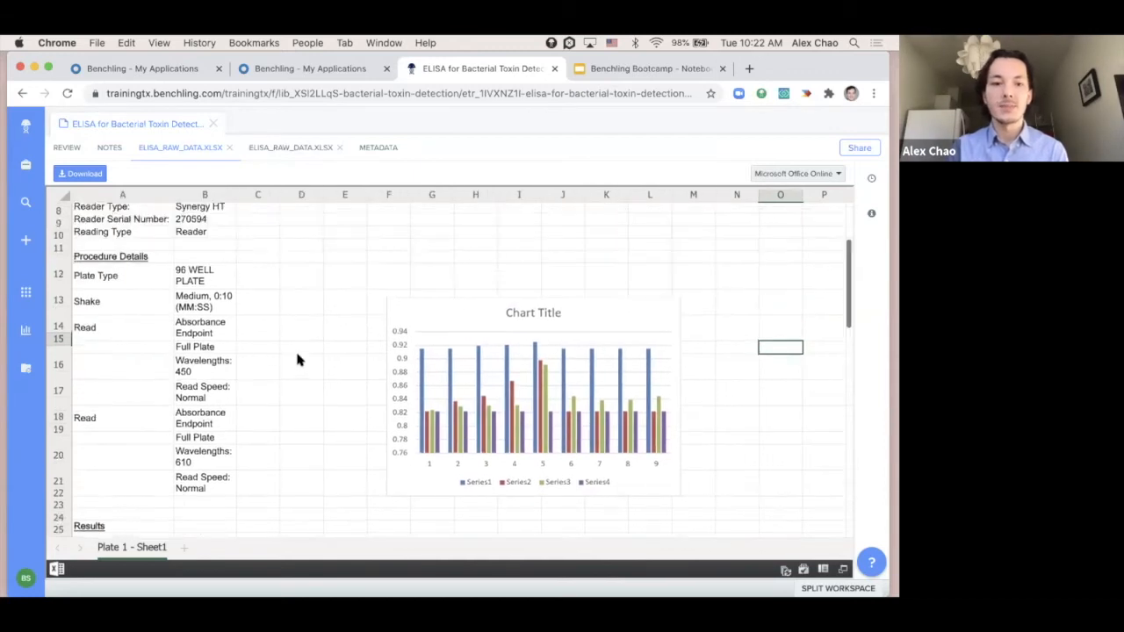
pyautogui.scroll(1, 296, 358)
pyautogui.scroll(-3, 295, 358)
pyautogui.scroll(-1, 296, 359)
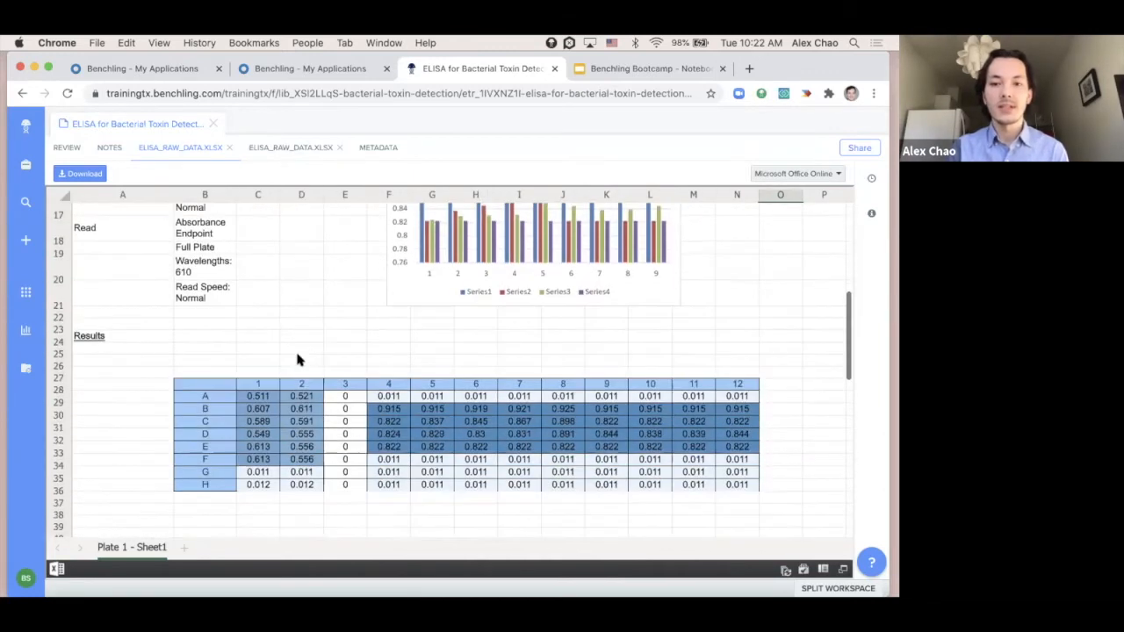
pyautogui.scroll(2, 296, 360)
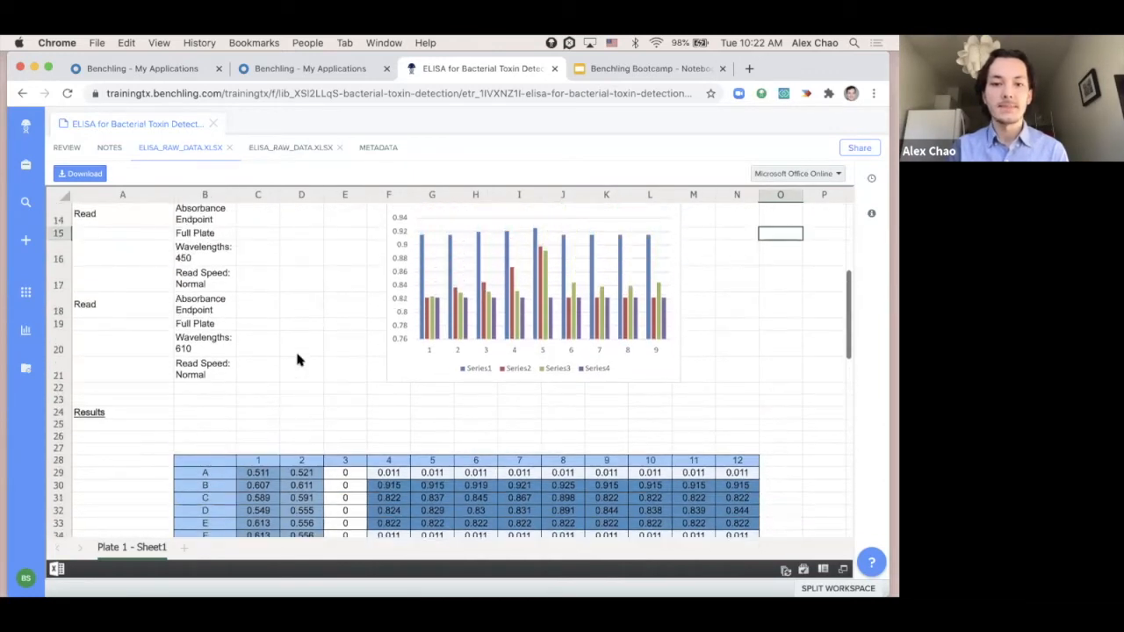
# Return to the entry's notes and insert an empty attachment block below Elisa_raw_data.xlsx in the Data Analysis section.
pyautogui.click(109, 147)
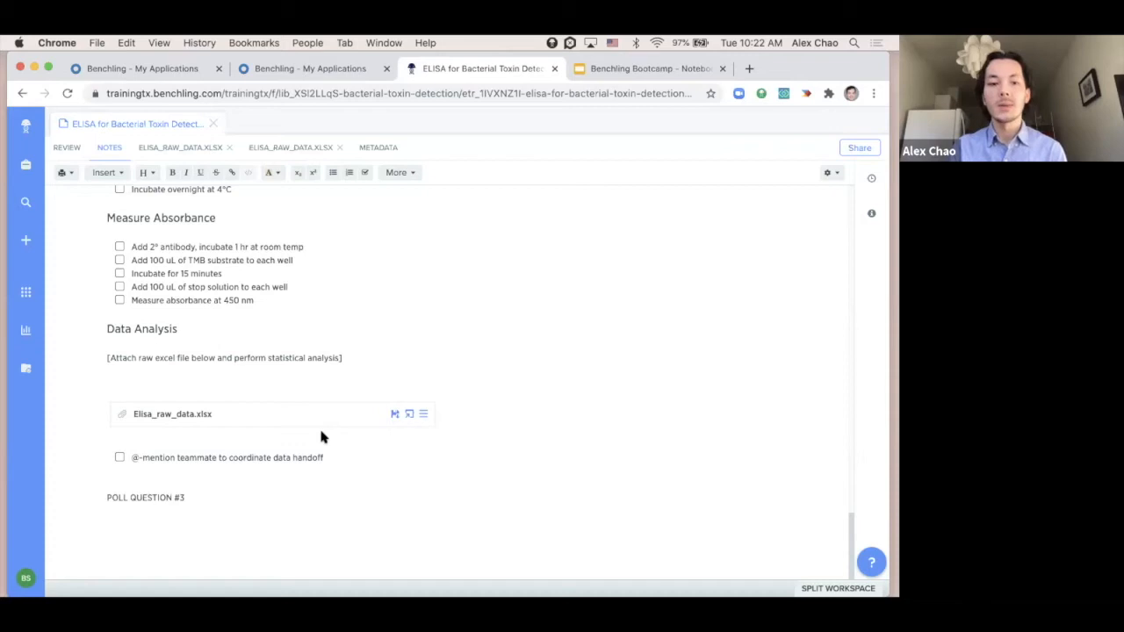
pyautogui.click(340, 439)
pyautogui.press('Return')
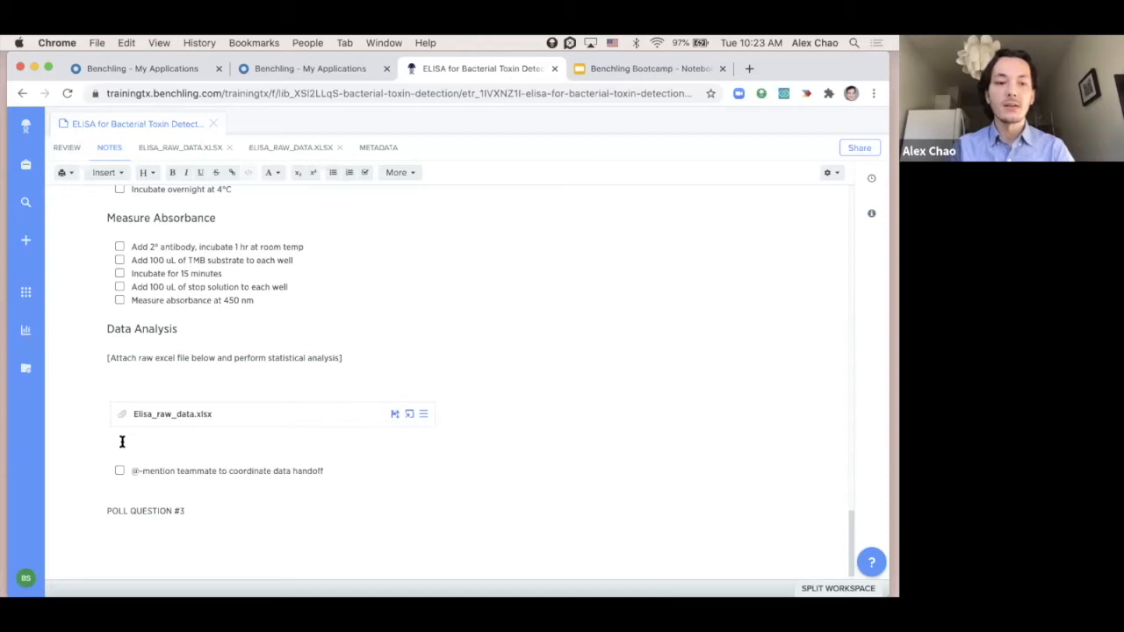
pyautogui.click(122, 175)
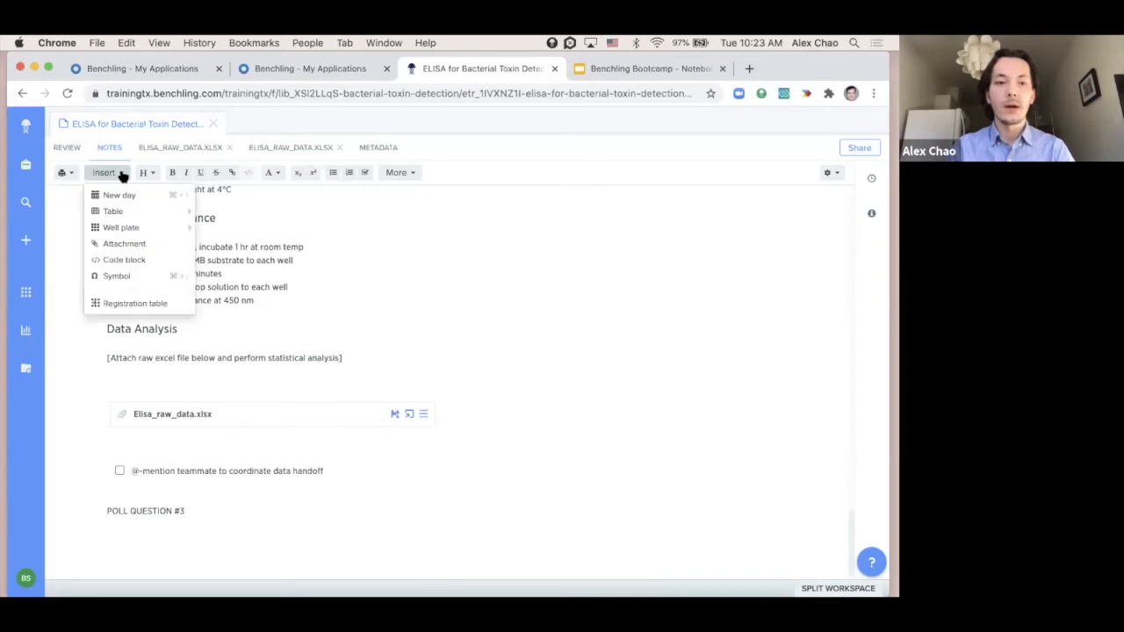
pyautogui.click(132, 244)
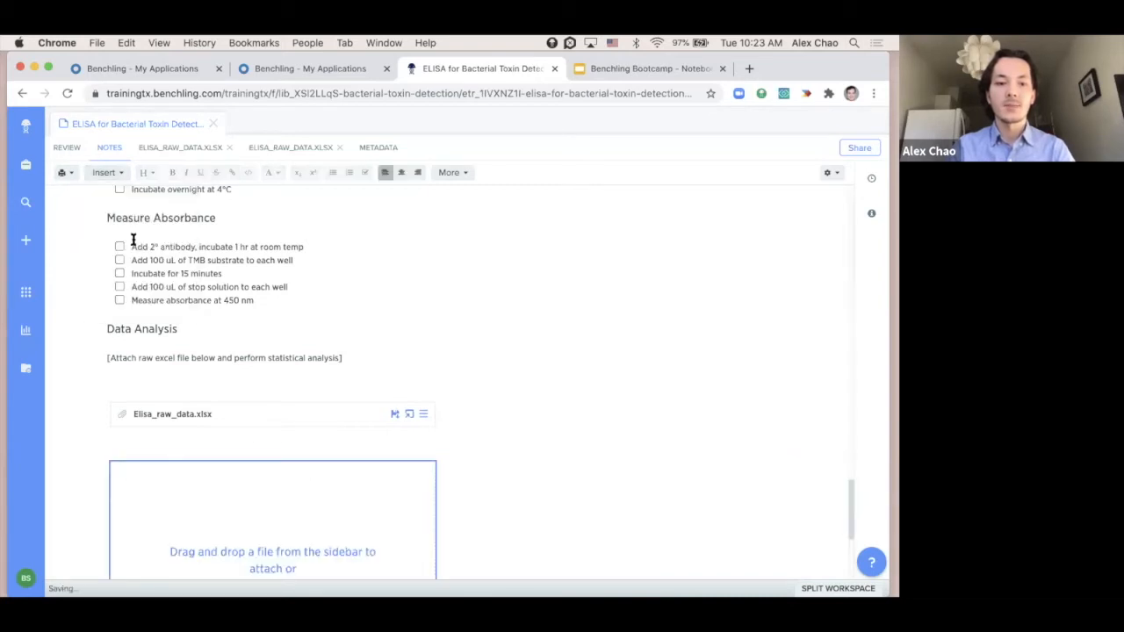
pyautogui.scroll(-3, 382, 389)
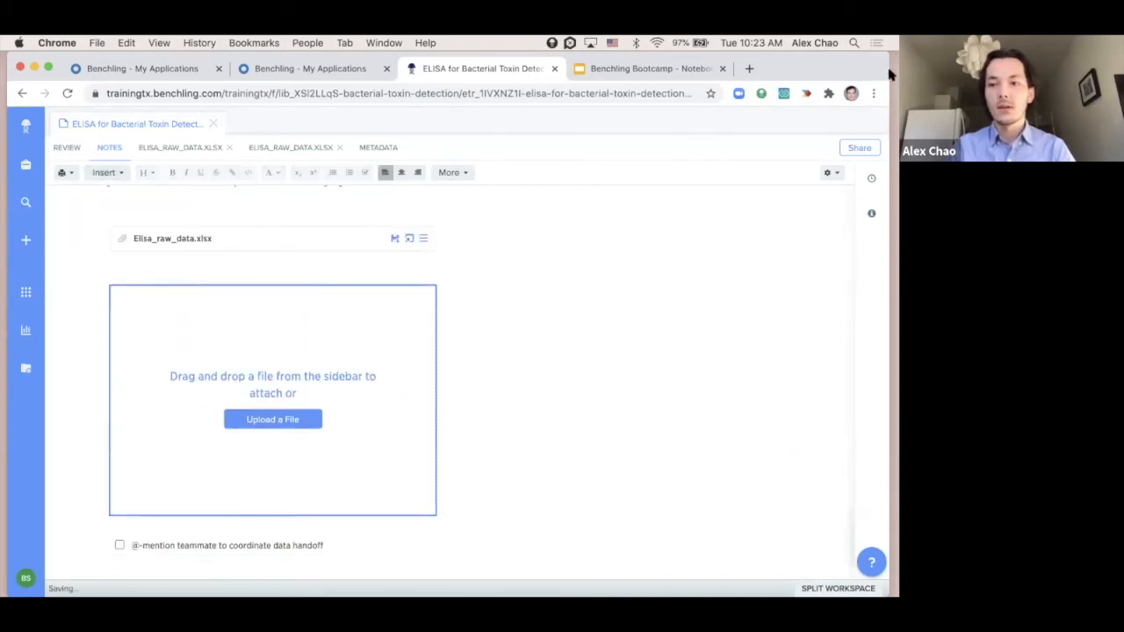
# Upload powerpoint.ppt from the desktop into the empty attachment block, resizing the browser window to reach the file and restoring its width.
pyautogui.moveTo(883, 63); pyautogui.dragTo(568, 76)
pyautogui.click(761, 274)
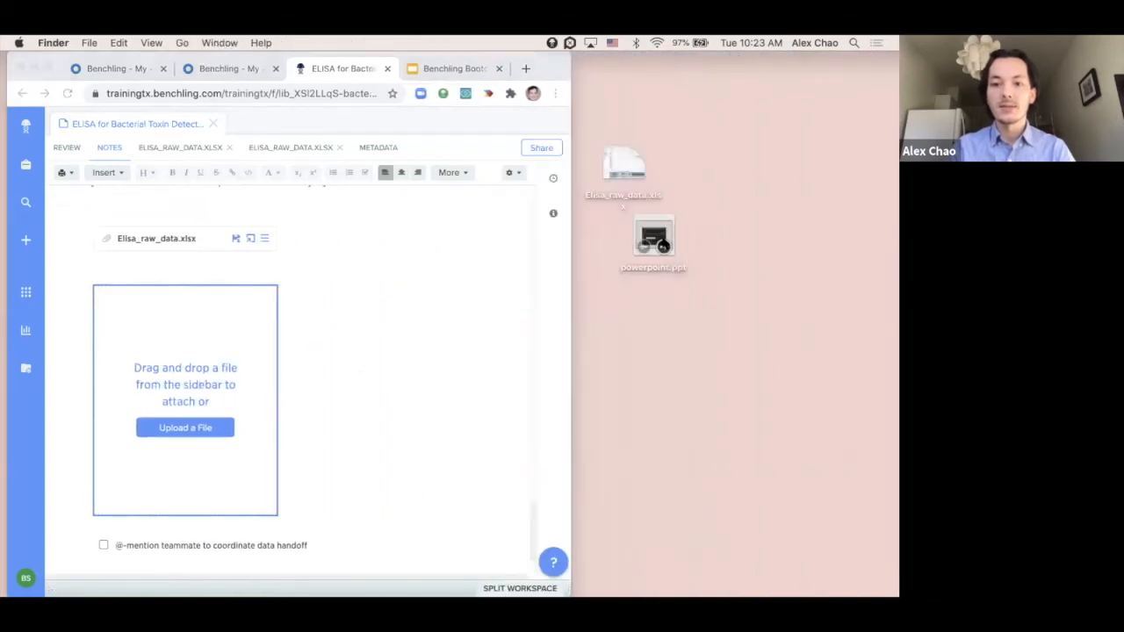
pyautogui.moveTo(658, 235); pyautogui.dragTo(194, 404)
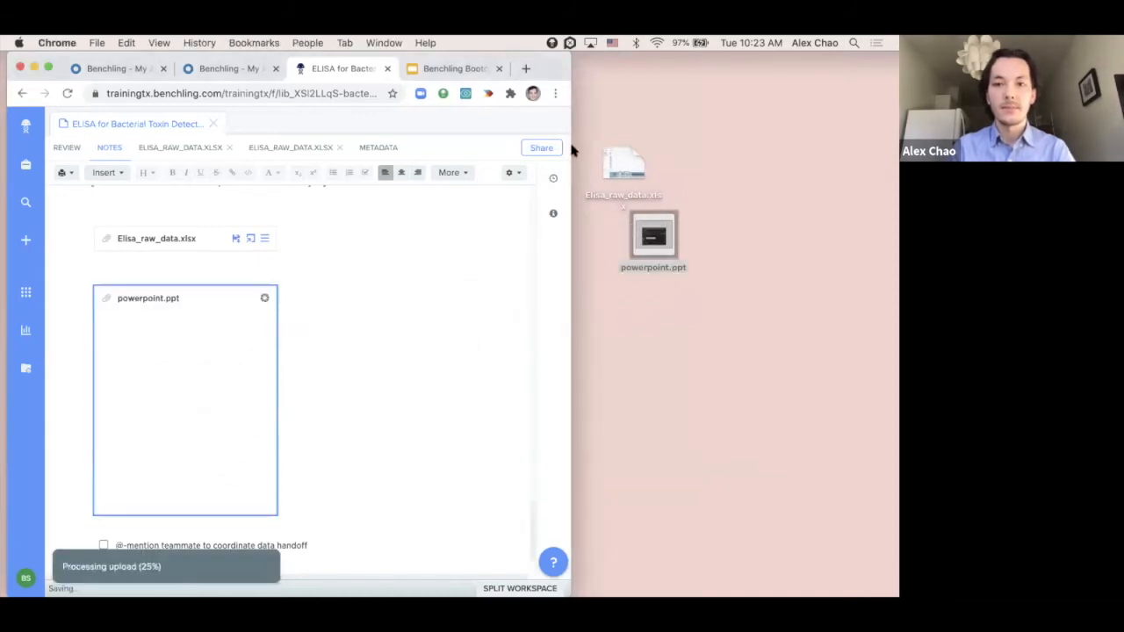
pyautogui.moveTo(567, 74); pyautogui.dragTo(876, 66)
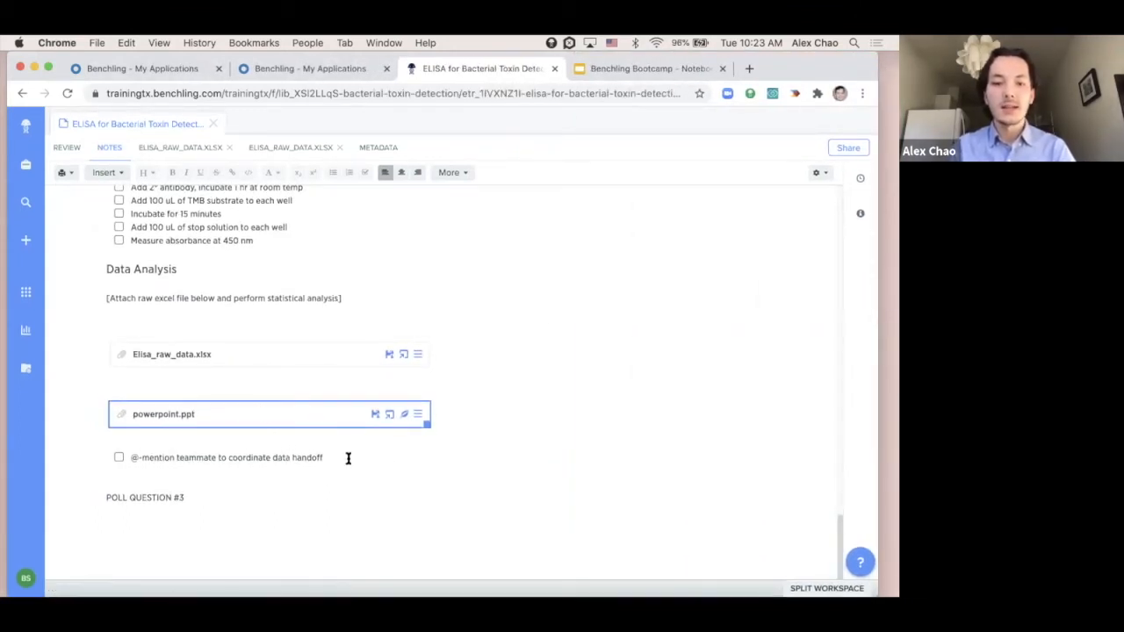
pyautogui.click(406, 438)
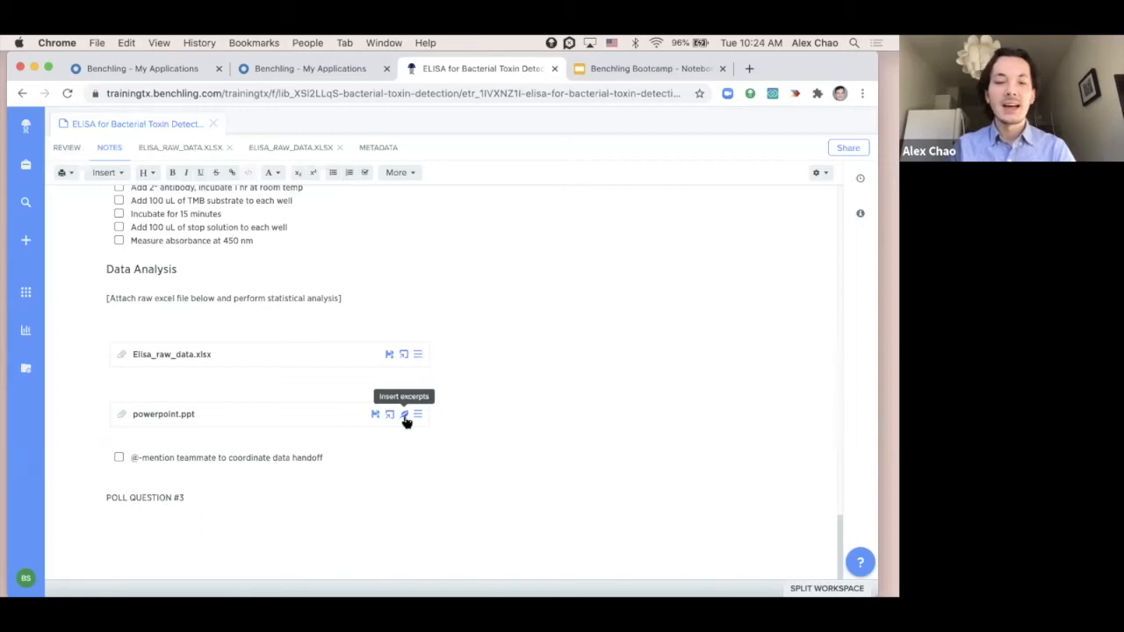
pyautogui.click(405, 415)
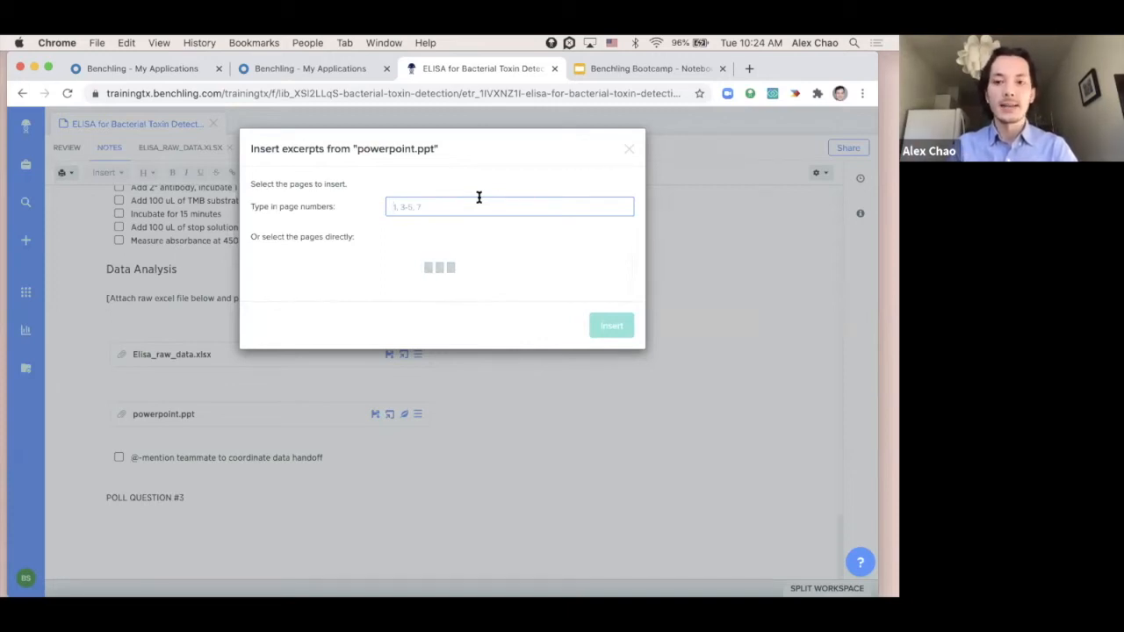
pyautogui.write('2')
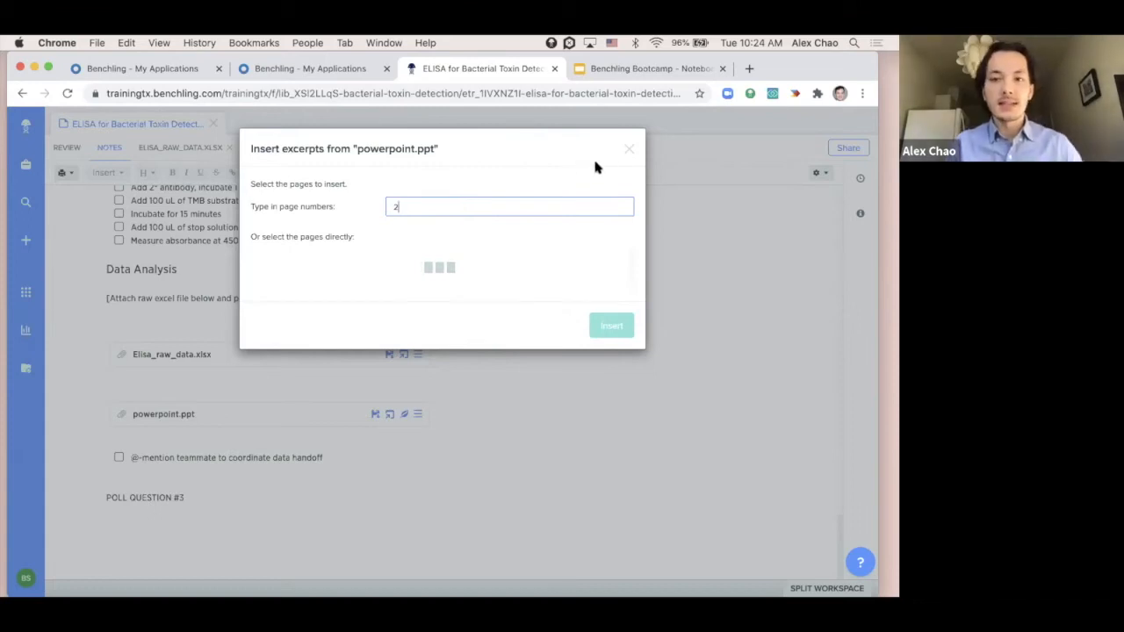
pyautogui.click(628, 150)
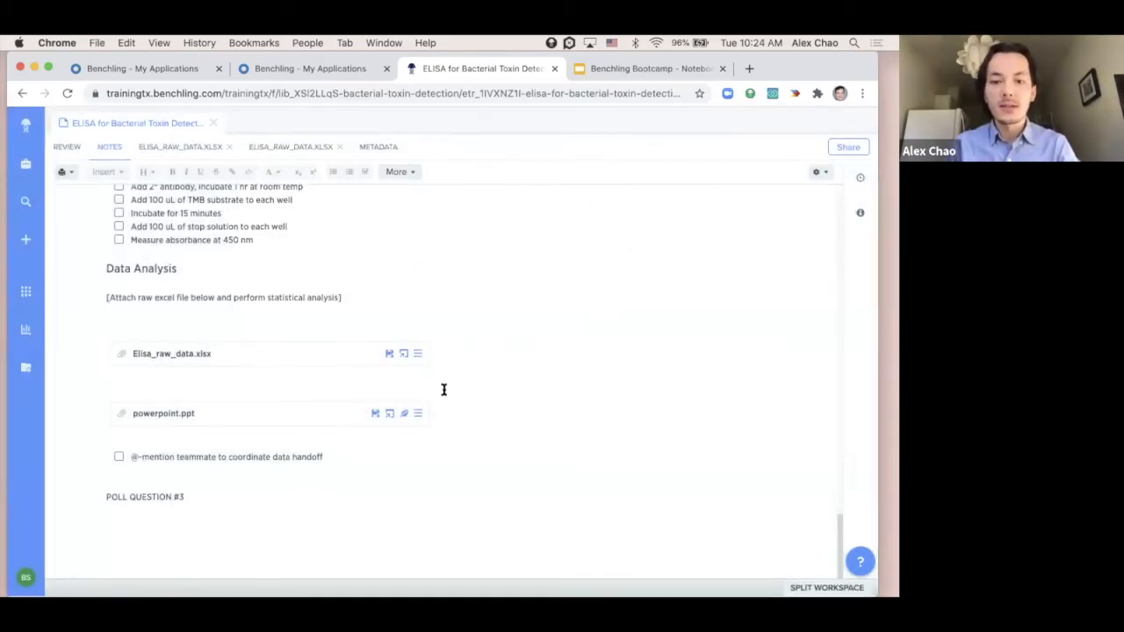
# Insert page 1 of powerpoint.ppt as an excerpt below its attachment.
pyautogui.click(404, 416)
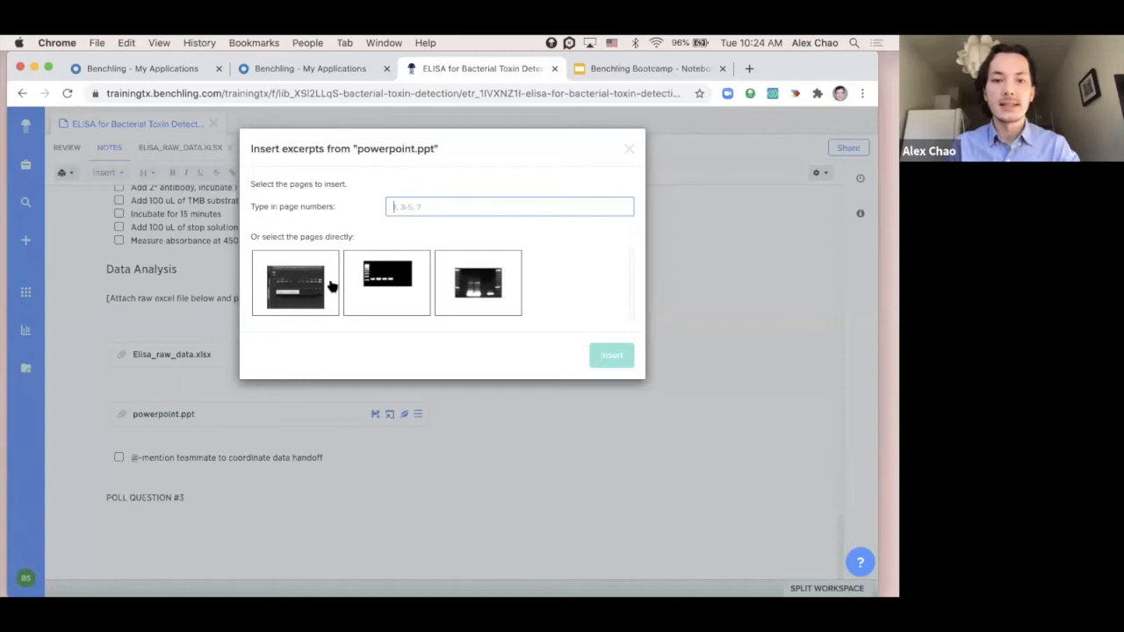
pyautogui.click(309, 301)
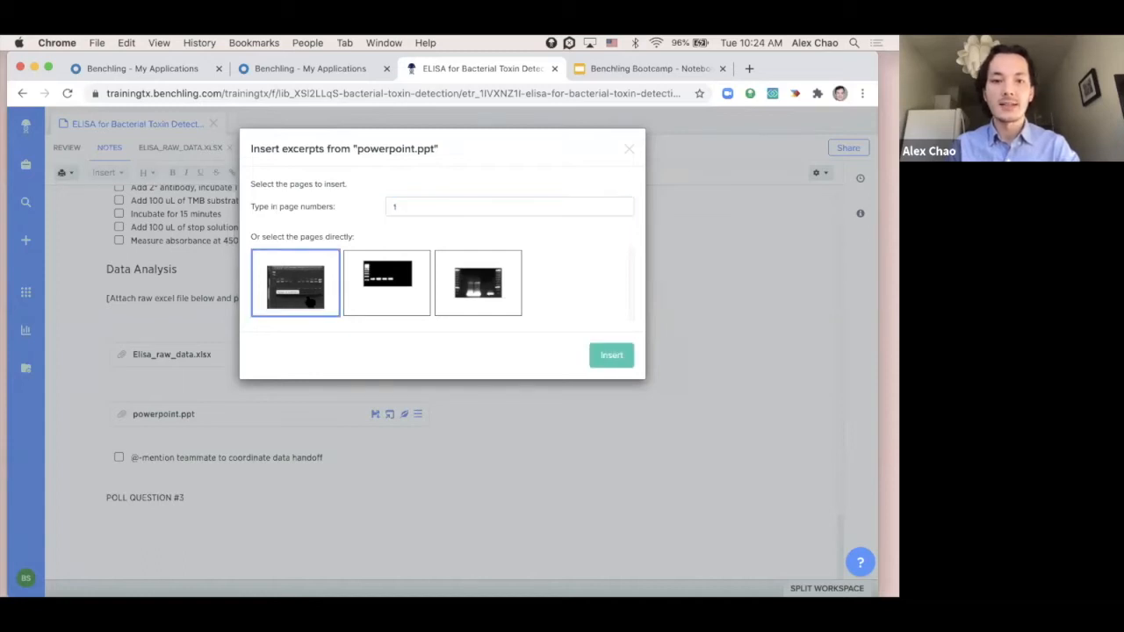
pyautogui.click(609, 356)
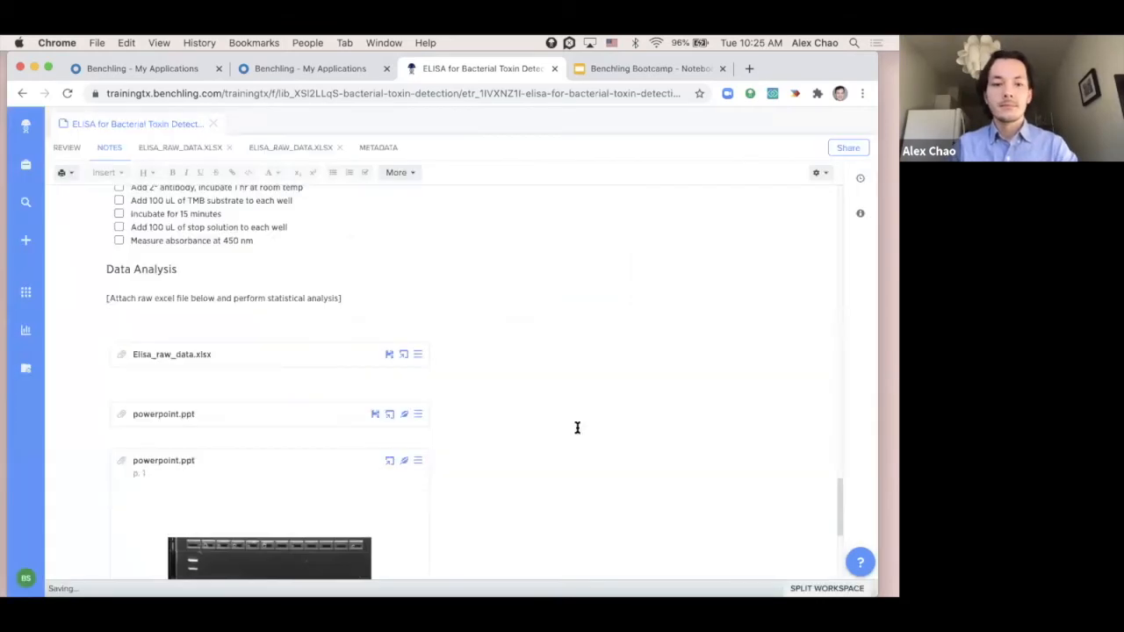
pyautogui.scroll(-3, 577, 428)
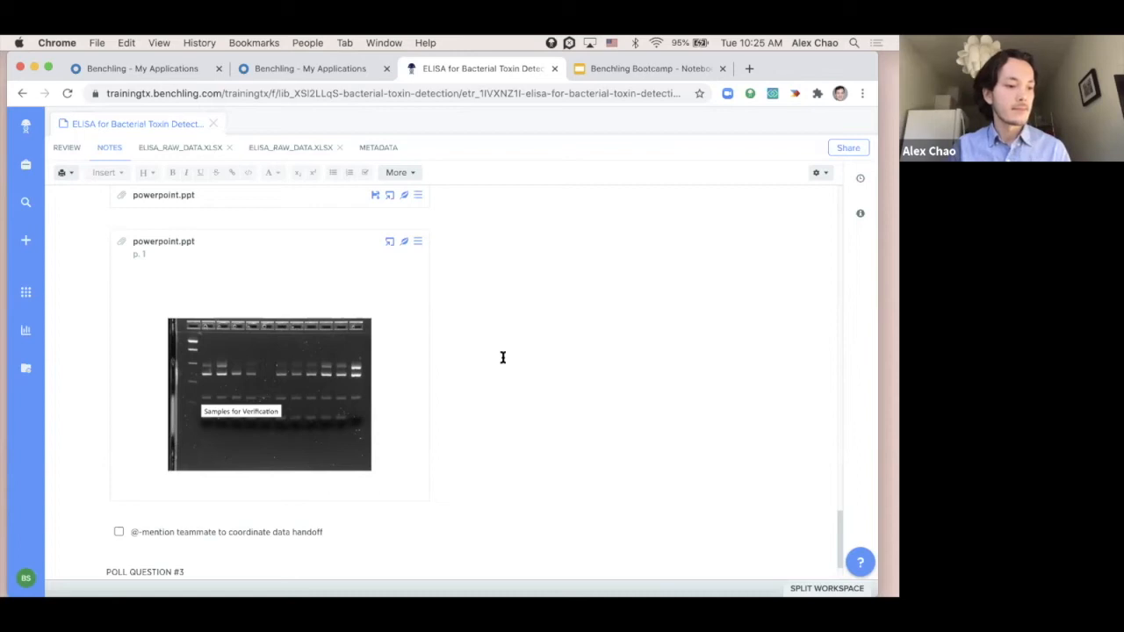
# Add a line below the inserted slide excerpt and @-mention the ELISA Team in it.
pyautogui.scroll(-2, 503, 357)
pyautogui.click(260, 439)
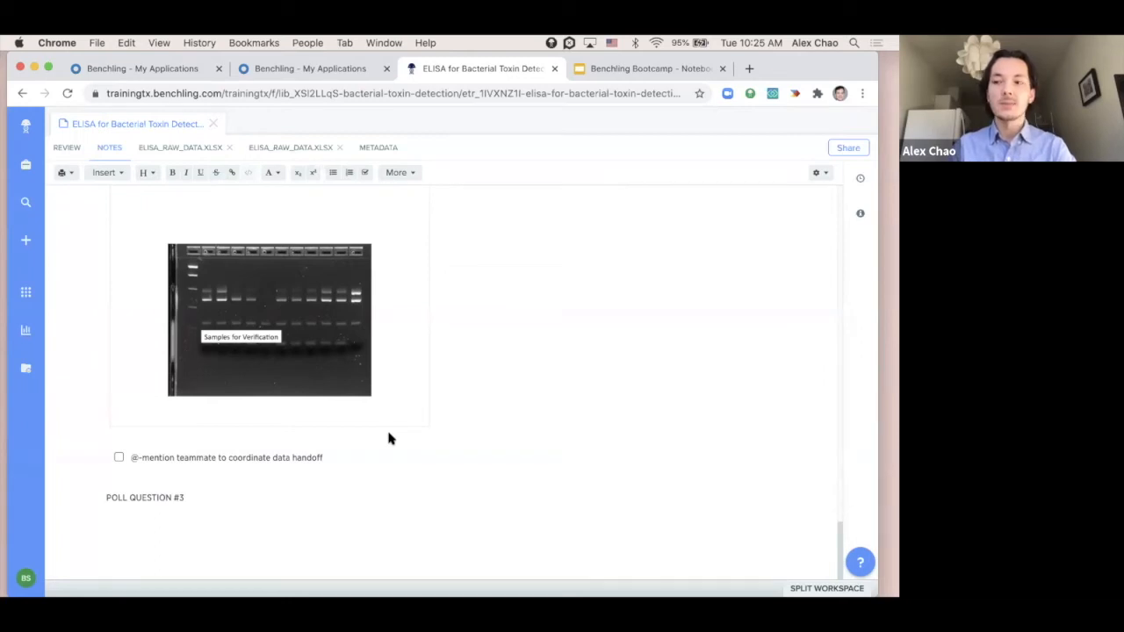
pyautogui.press('Return')
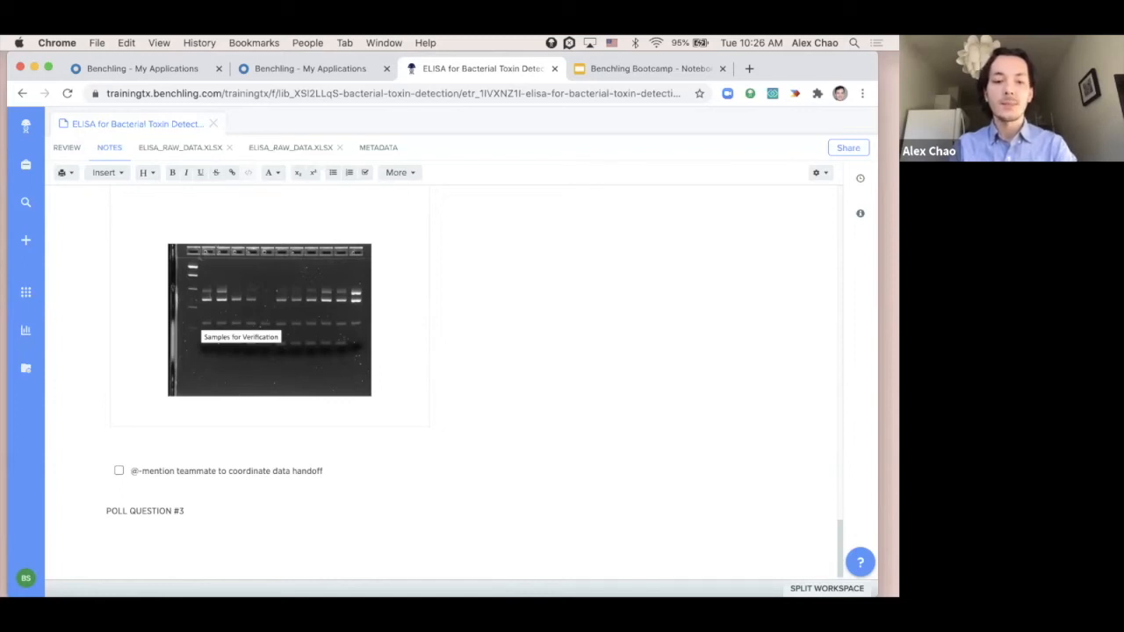
pyautogui.write('@')
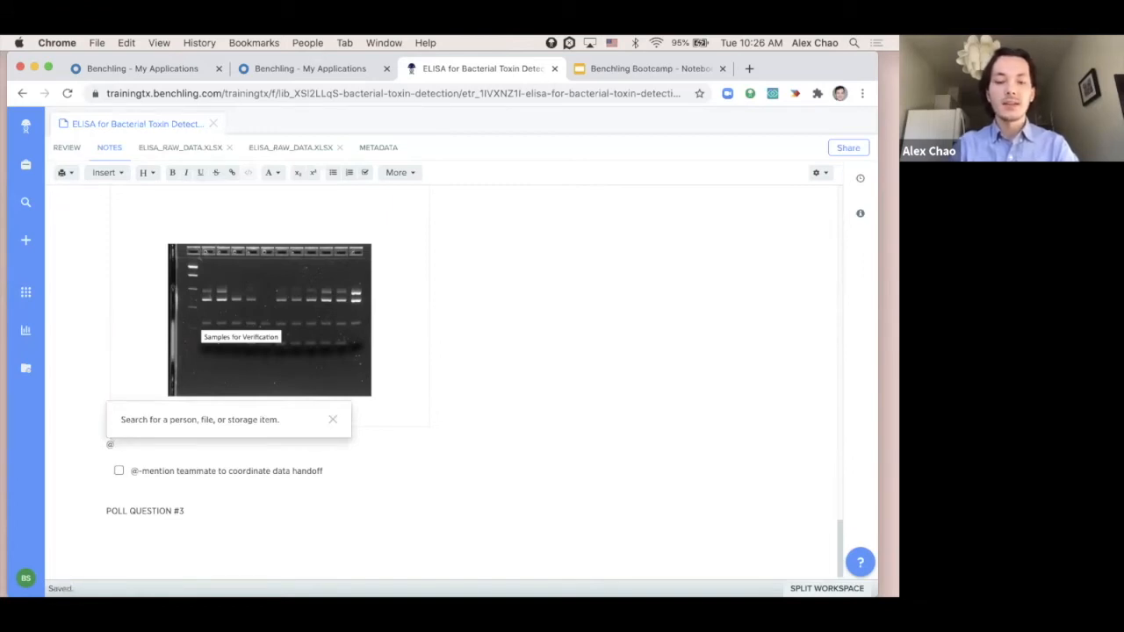
pyautogui.write('elisa')
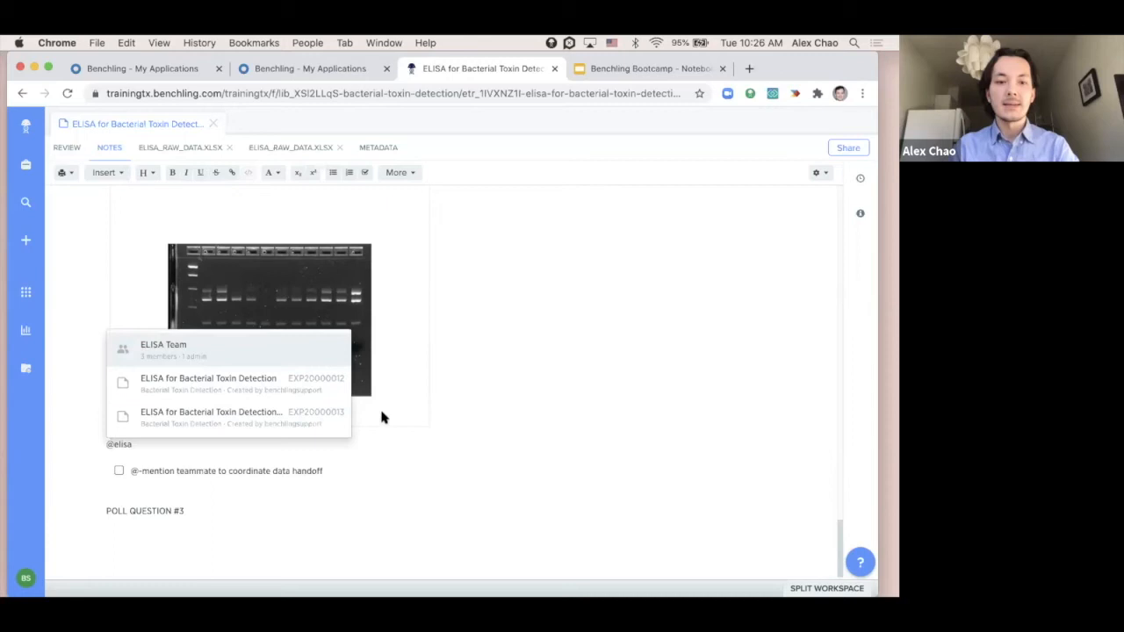
pyautogui.click(315, 351)
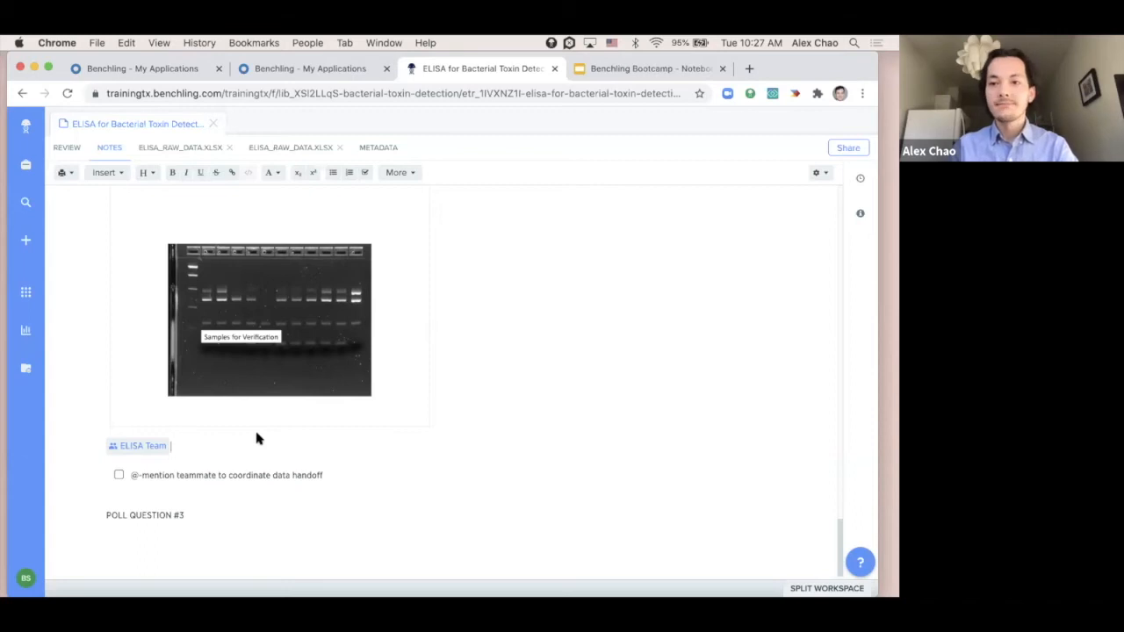
pyautogui.scroll(2, 256, 438)
pyautogui.scroll(2, 263, 509)
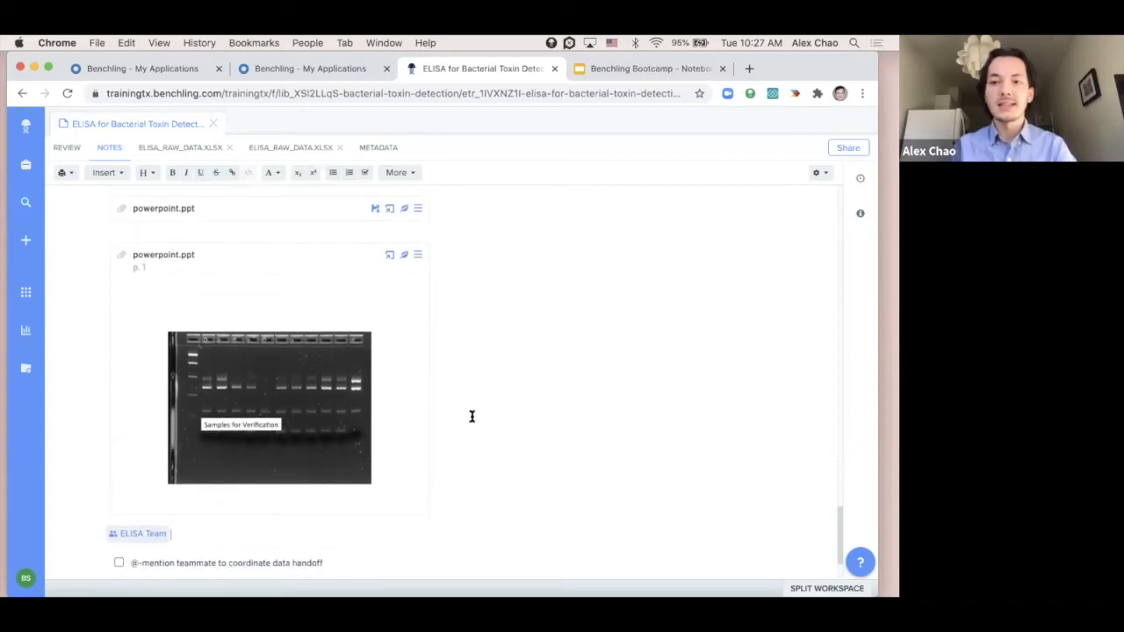
pyautogui.scroll(-2, 471, 416)
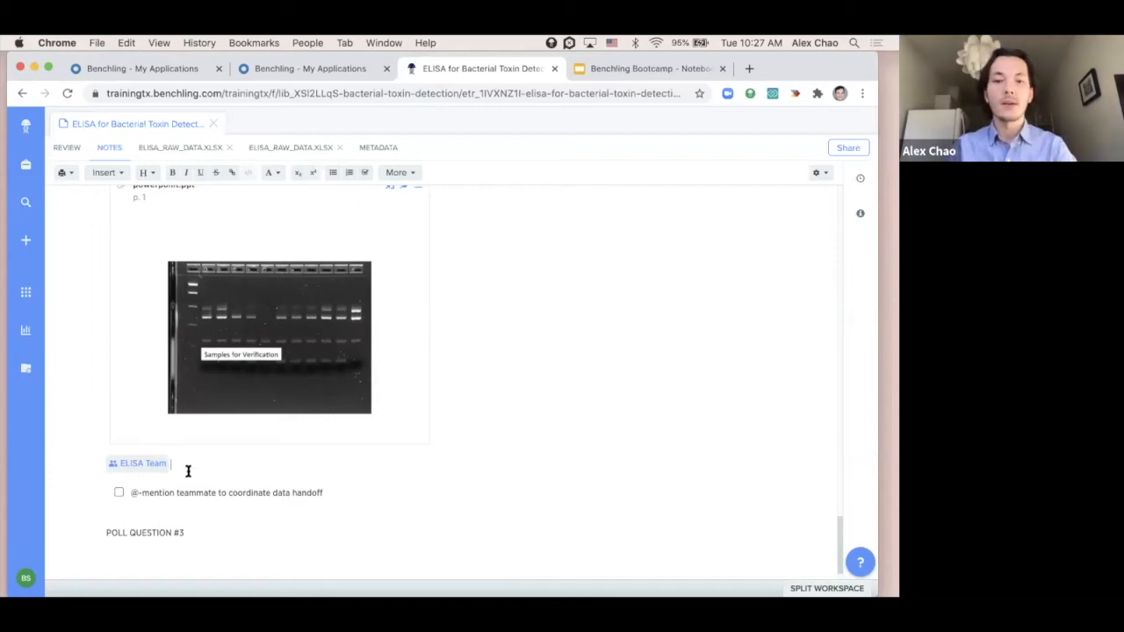
pyautogui.scroll(-1, 188, 471)
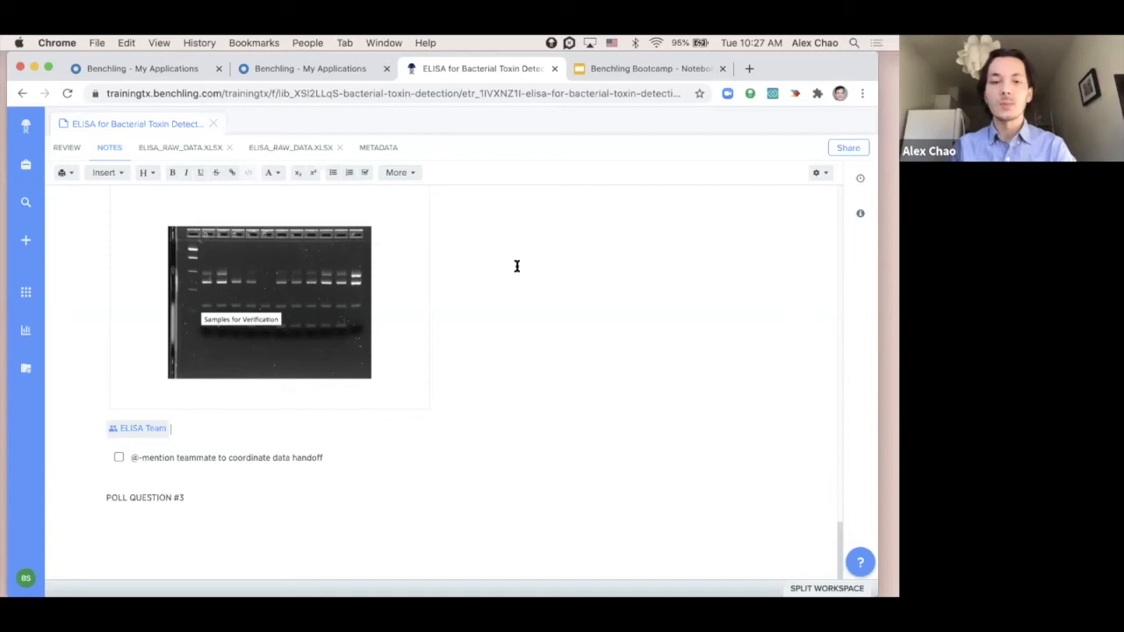
# View the entry's review status, and examine collaborator permissions and auditors in the Bacterial Toxin Detection project settings.
pyautogui.click(67, 147)
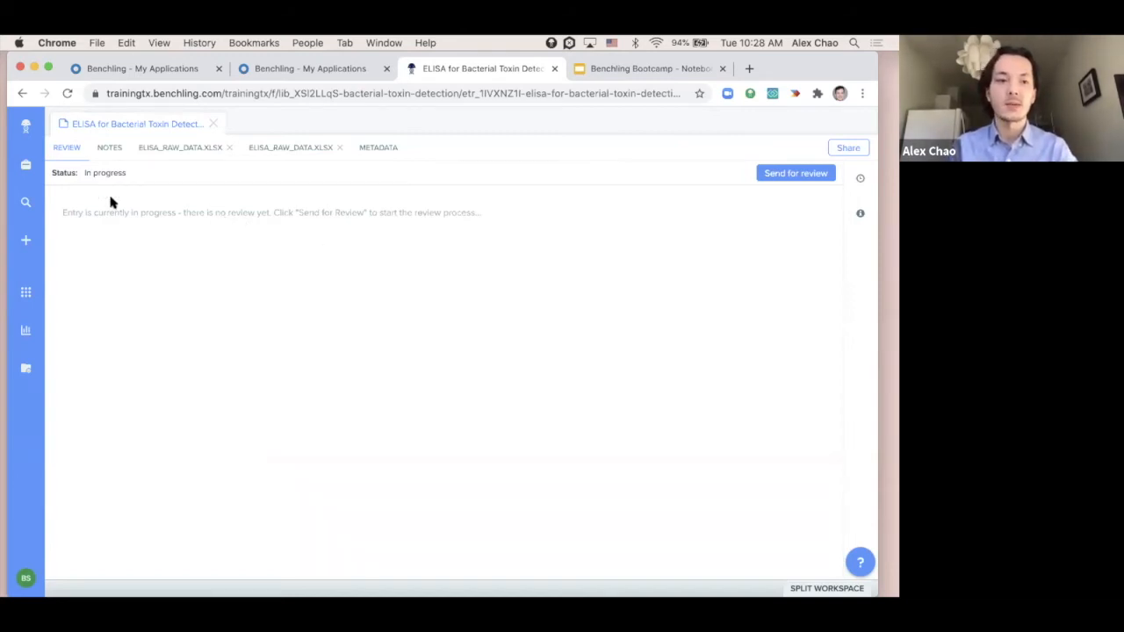
pyautogui.click(28, 170)
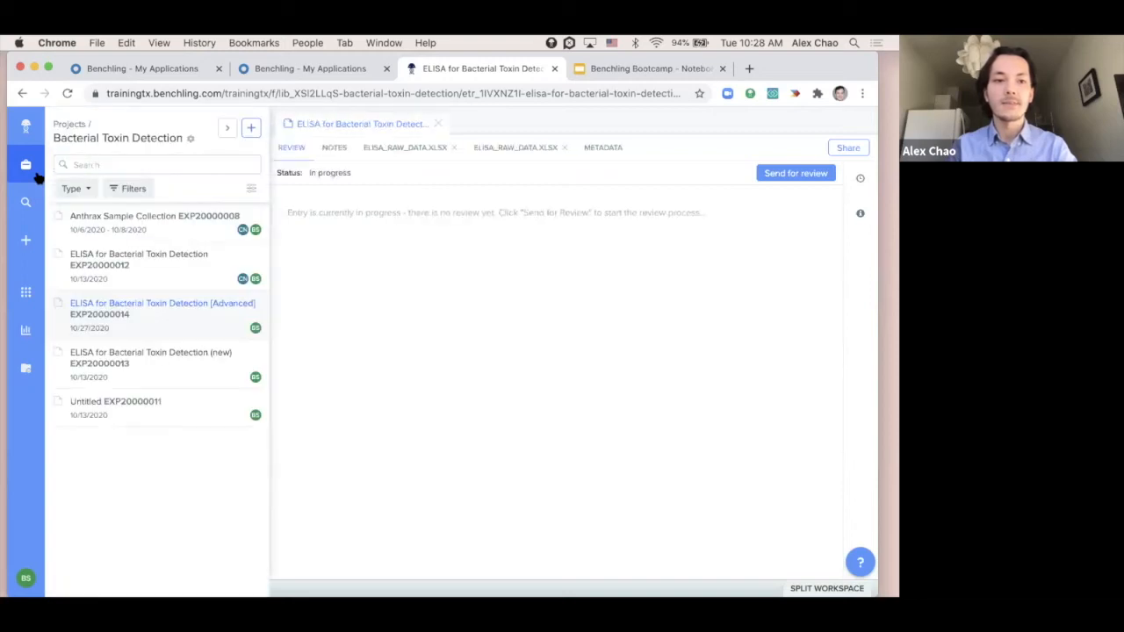
pyautogui.click(193, 141)
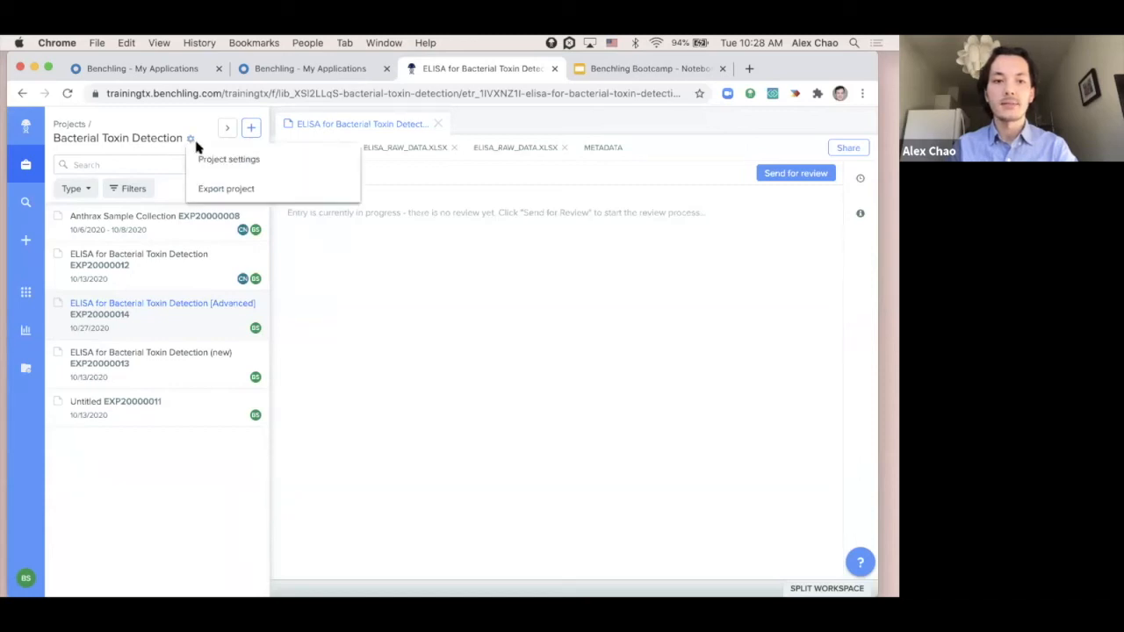
pyautogui.click(230, 159)
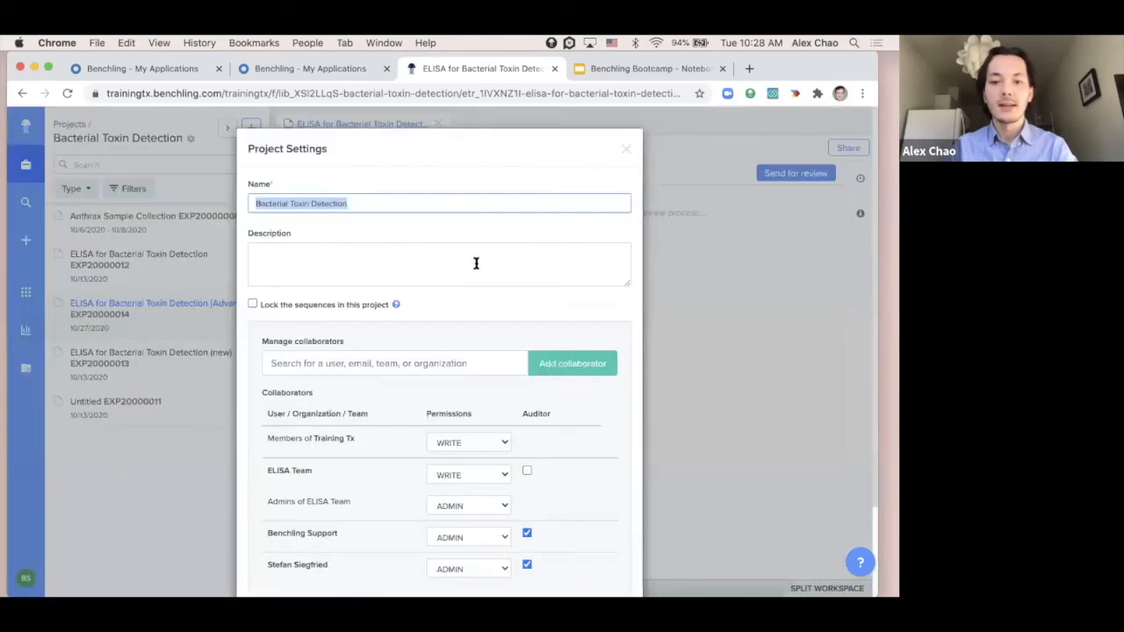
pyautogui.scroll(-3, 475, 263)
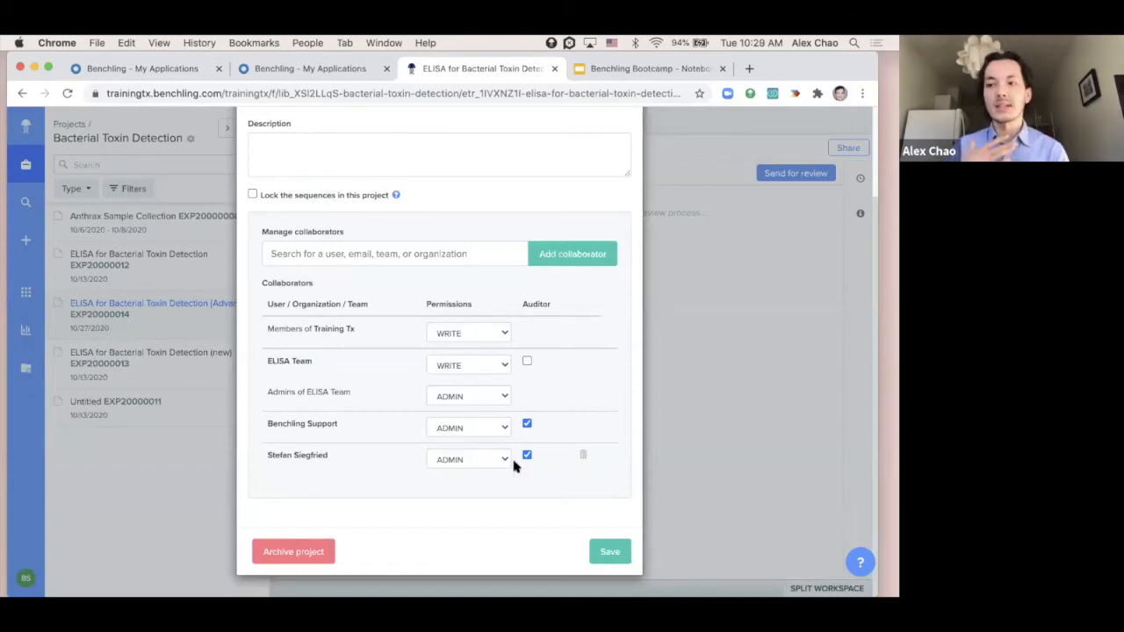
pyautogui.scroll(1, 514, 461)
pyautogui.scroll(-1, 514, 461)
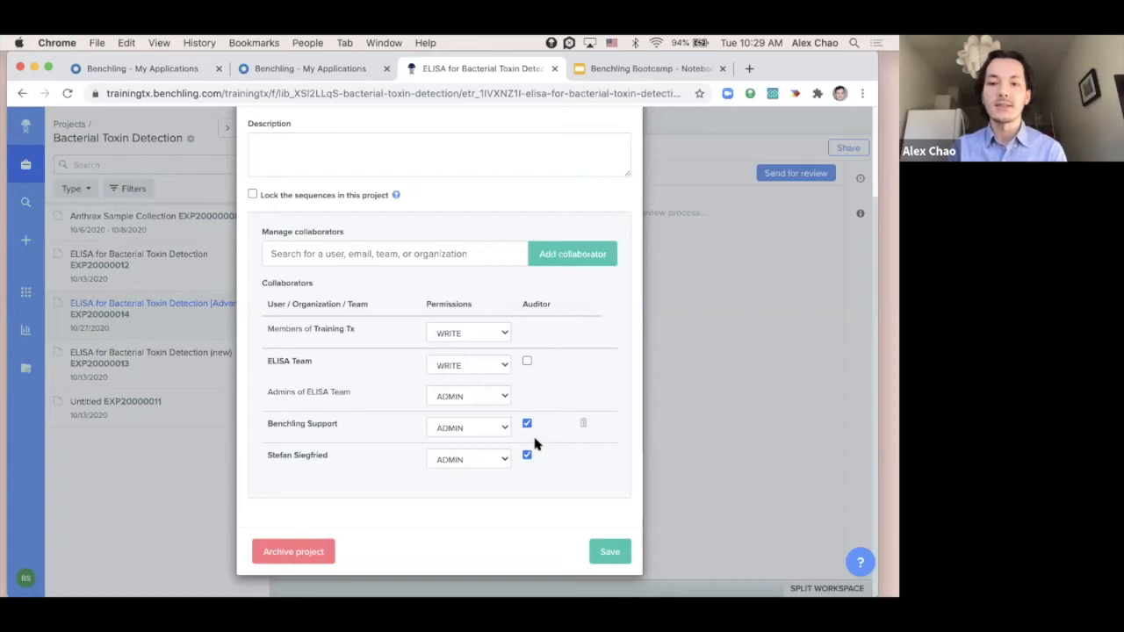
pyautogui.scroll(3, 535, 444)
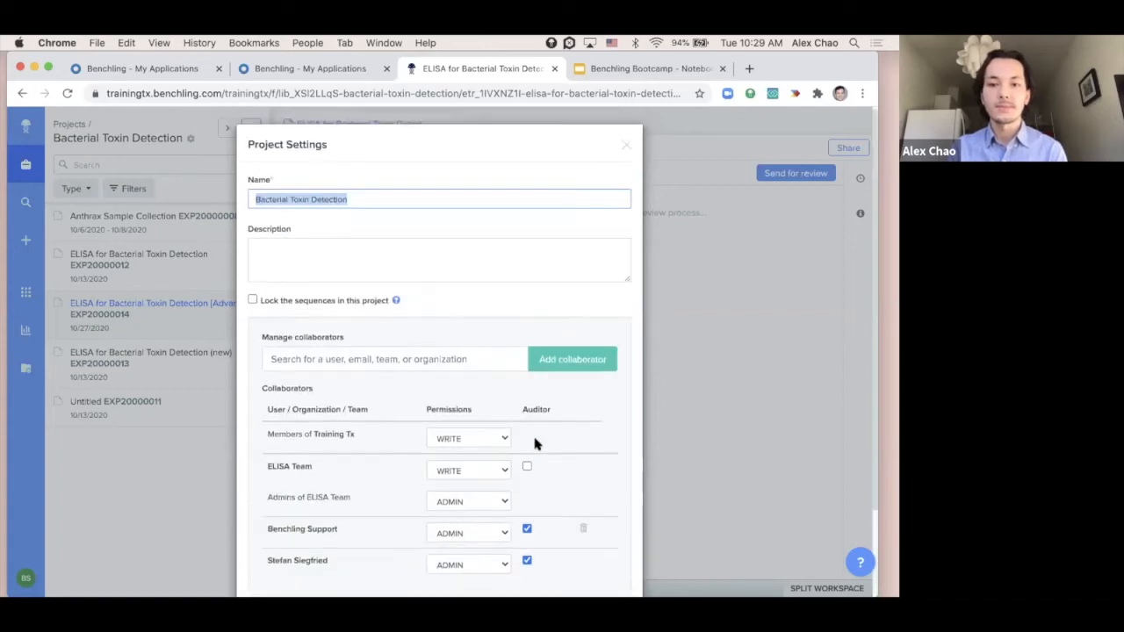
pyautogui.click(626, 147)
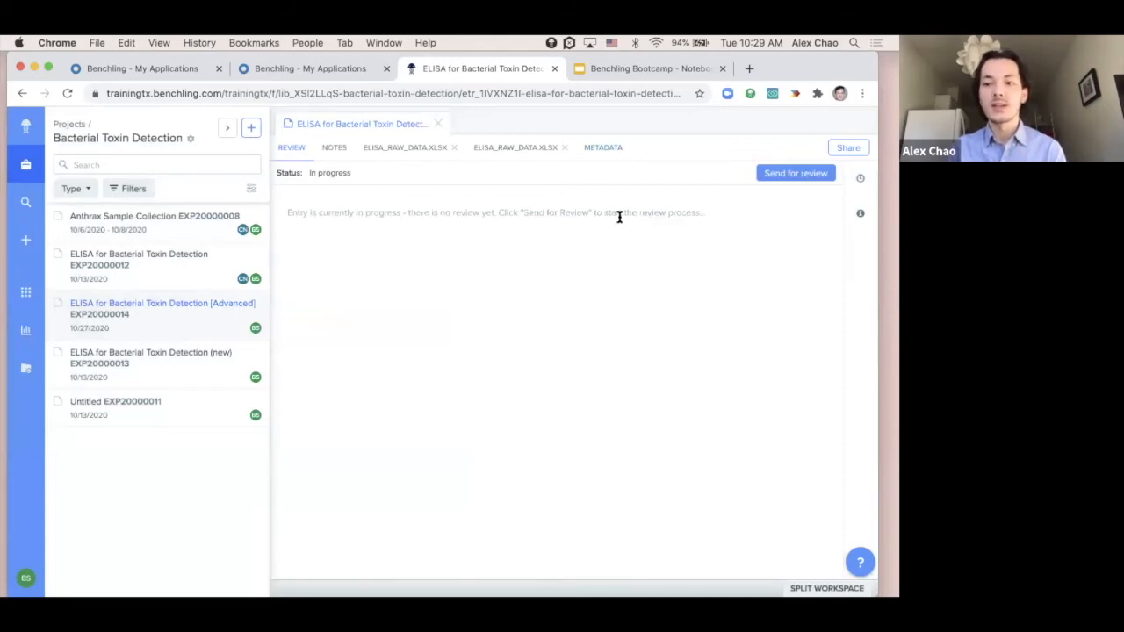
# Start a review request for the entry, search the auditors for "benchling" and clear the search, keeping the preset auditor.
pyautogui.click(830, 177)
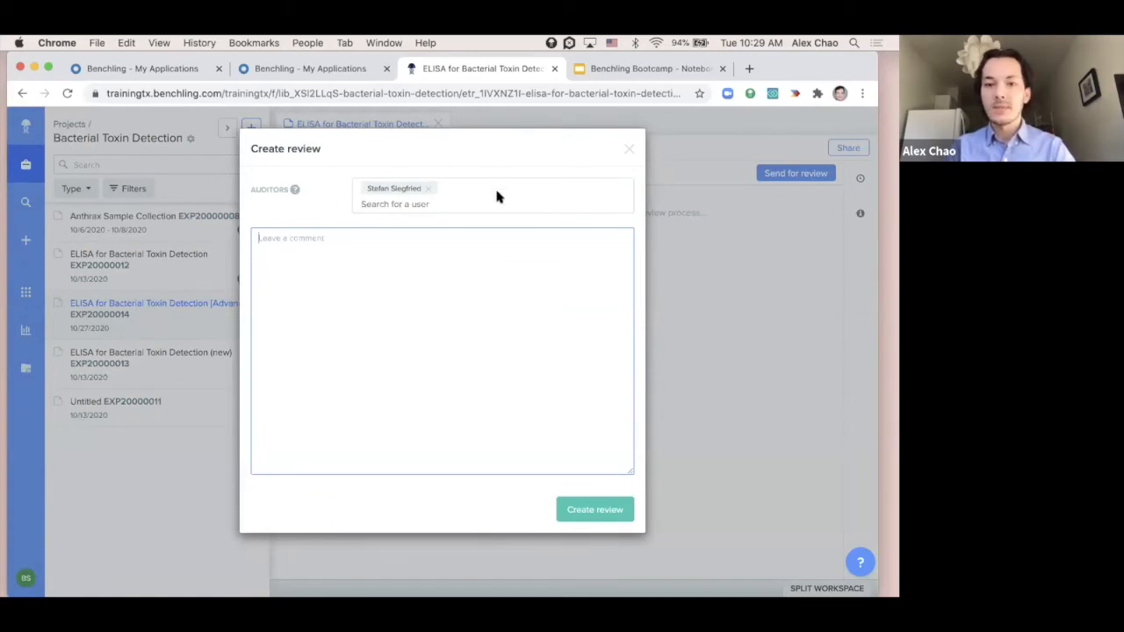
pyautogui.click(426, 204)
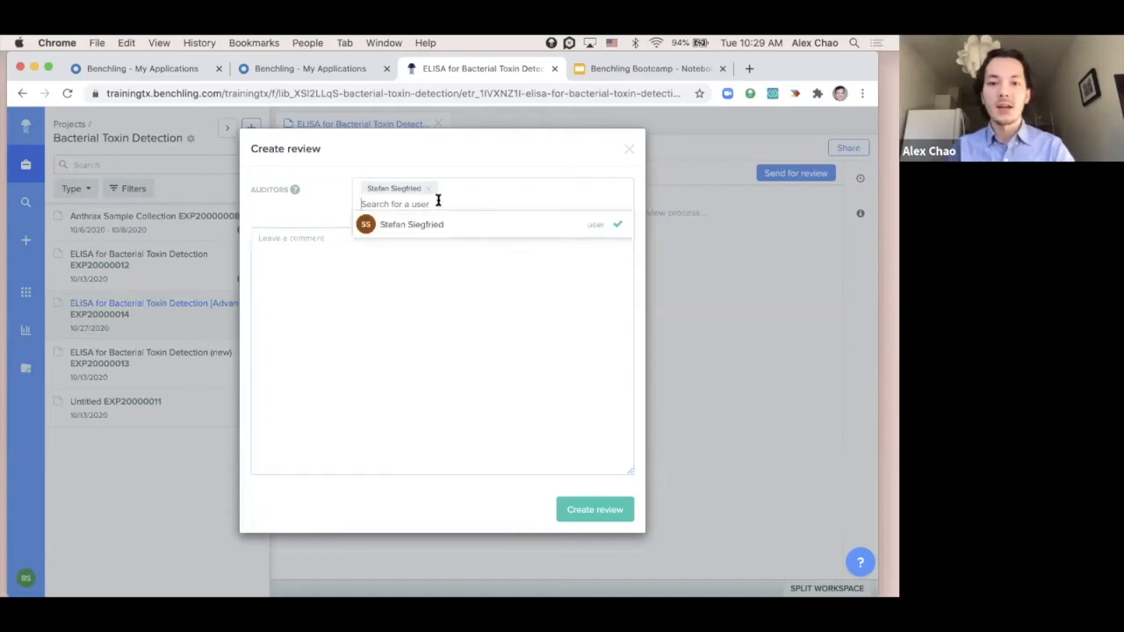
pyautogui.write('benchling')
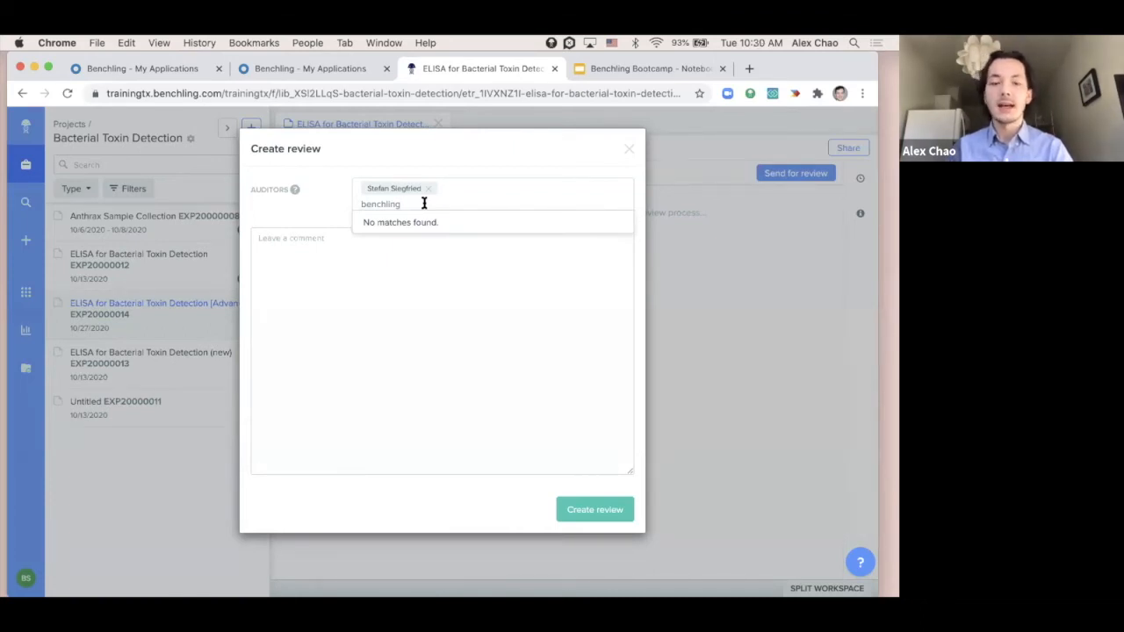
pyautogui.moveTo(416, 203); pyautogui.dragTo(359, 206)
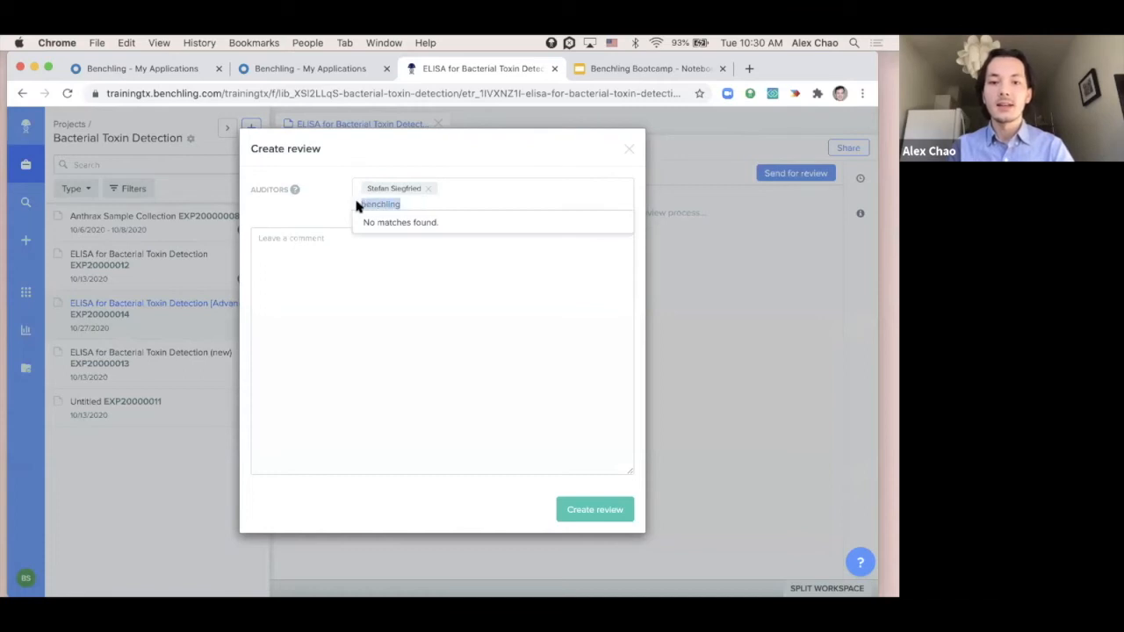
pyautogui.press('BackSpace')
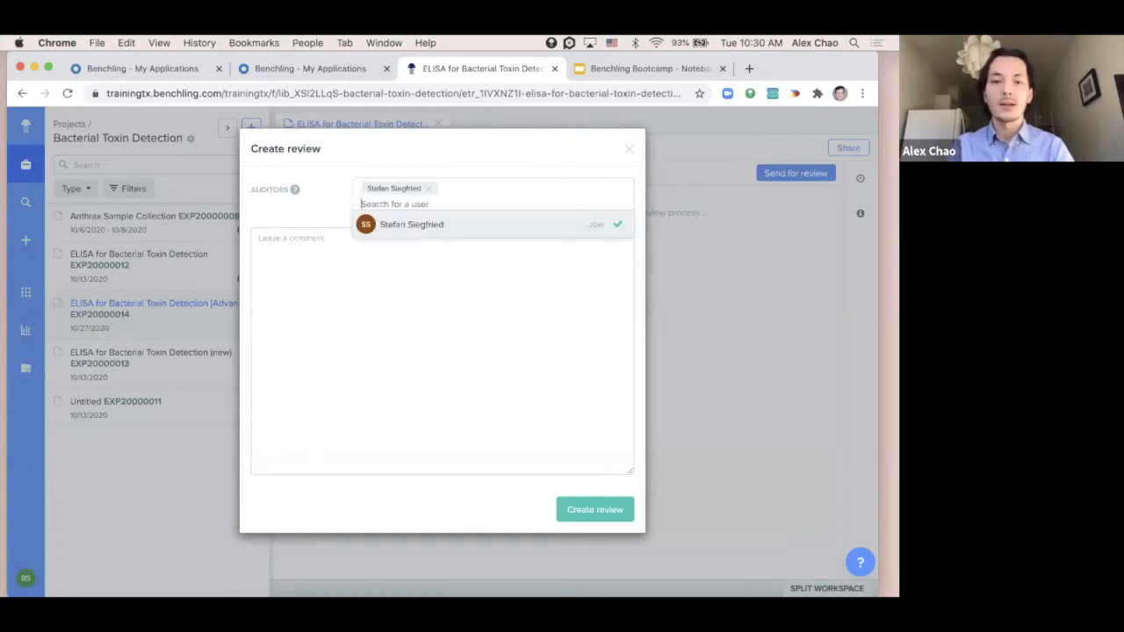
# Add the comment "Please review my notebook entry. Thanks!" to the review request and create the review.
pyautogui.click(348, 267)
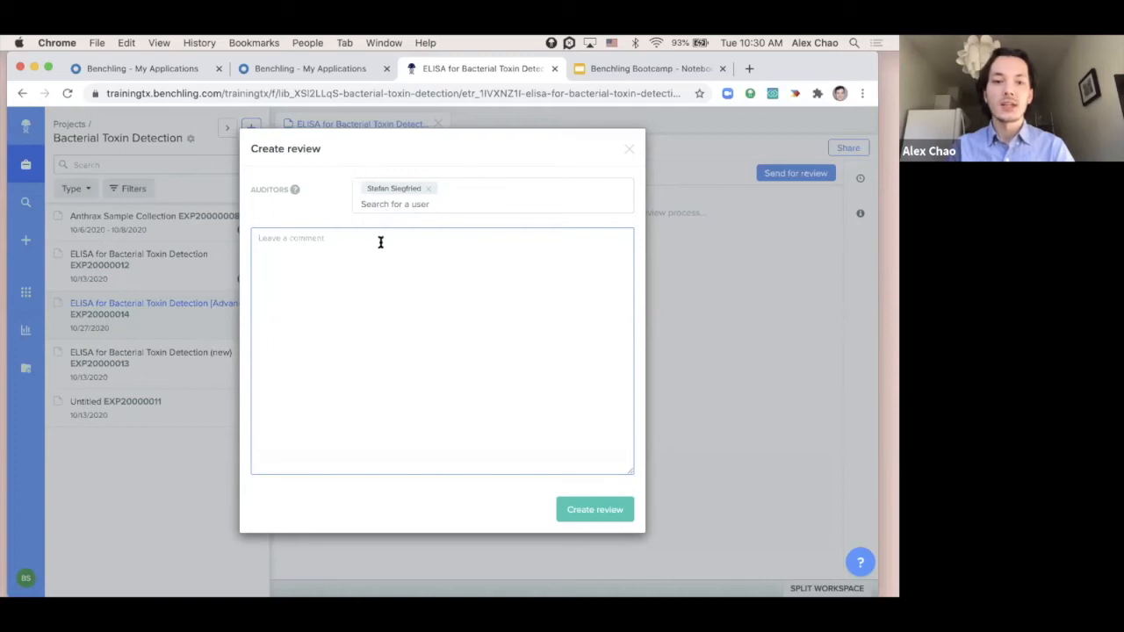
pyautogui.write('P')
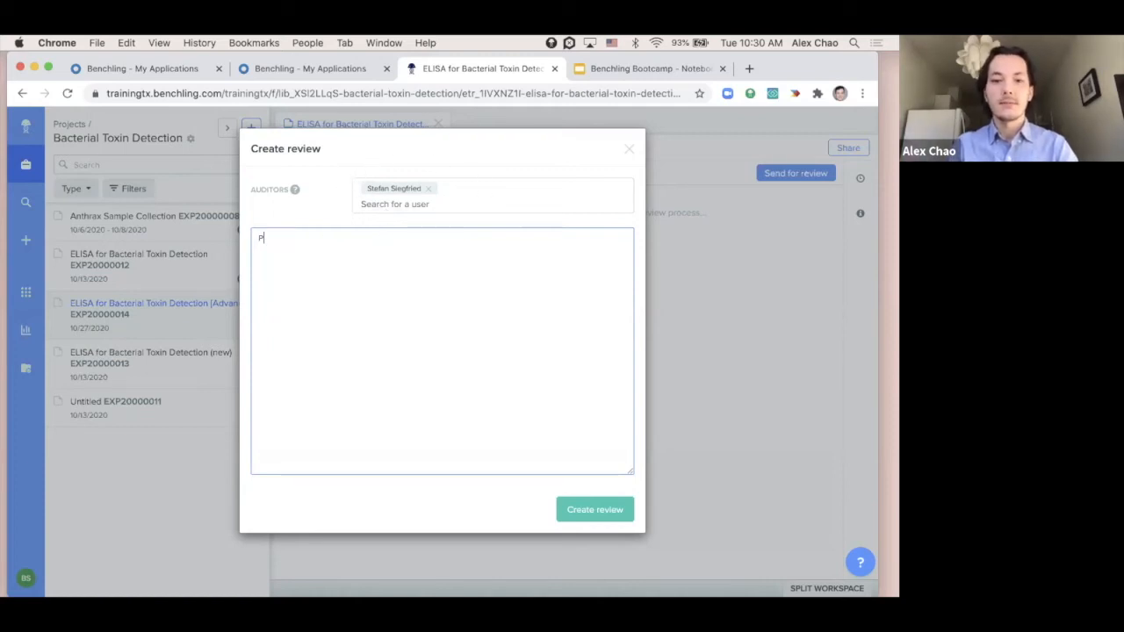
pyautogui.press('BackSpace')
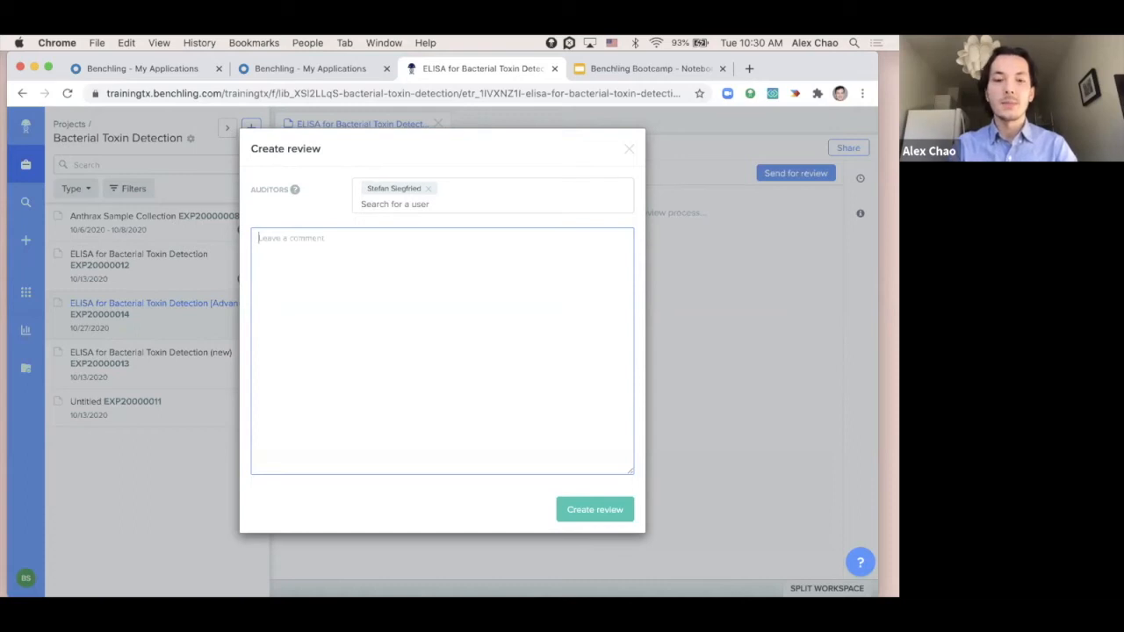
pyautogui.write('Please reiew')
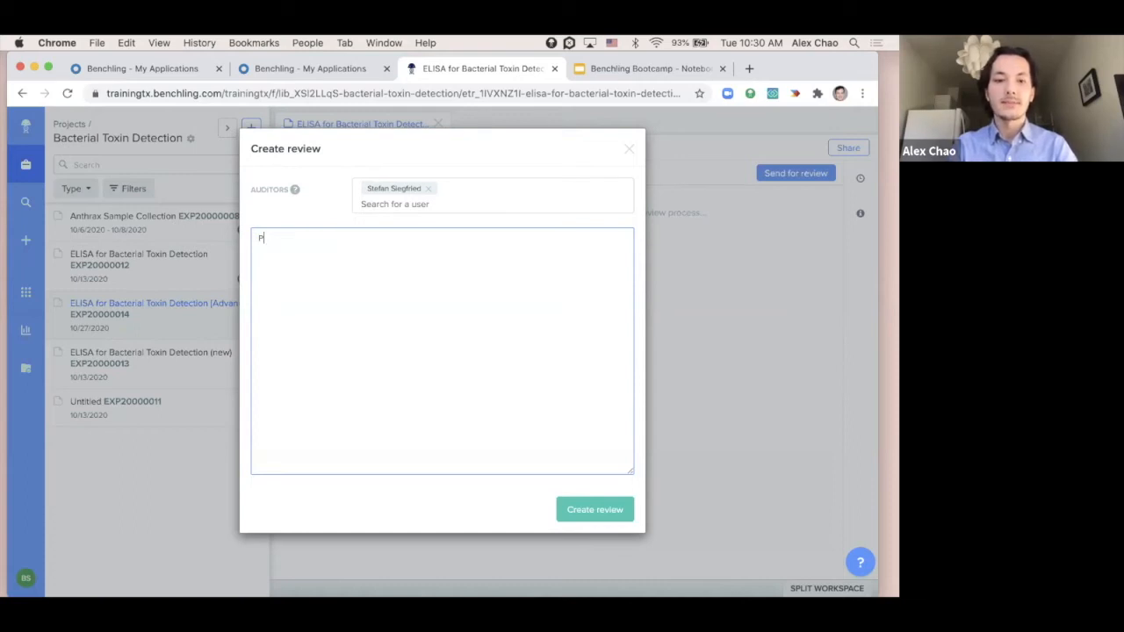
pyautogui.press('BackSpace')
pyautogui.press('BackSpace')
pyautogui.press('BackSpace')
pyautogui.write('view my not')
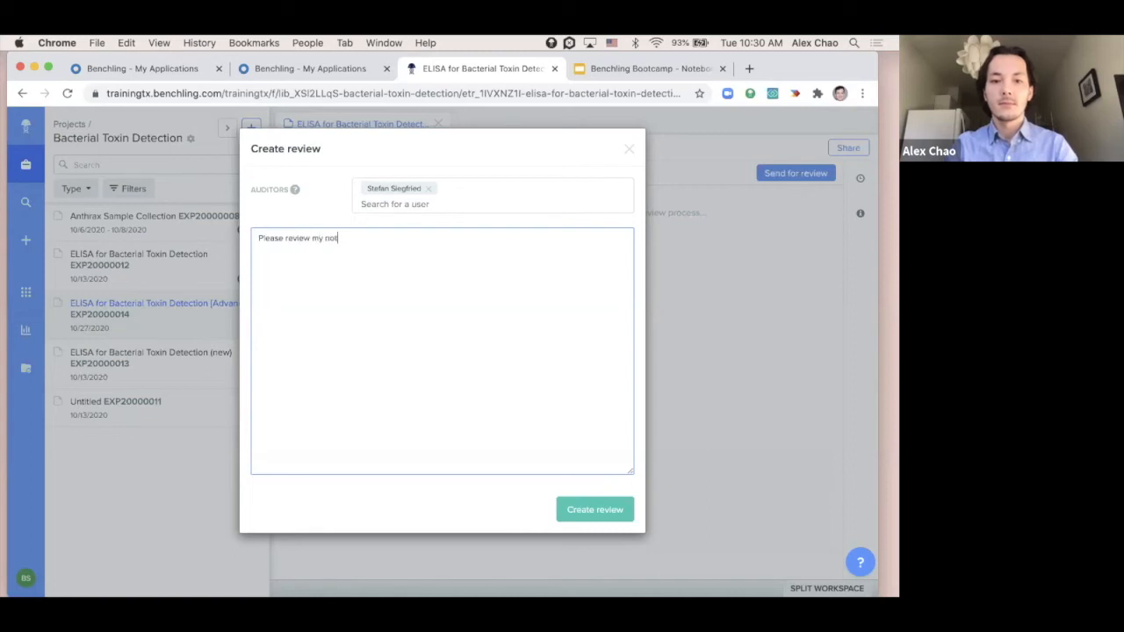
pyautogui.write('ebook entry. Thanks!')
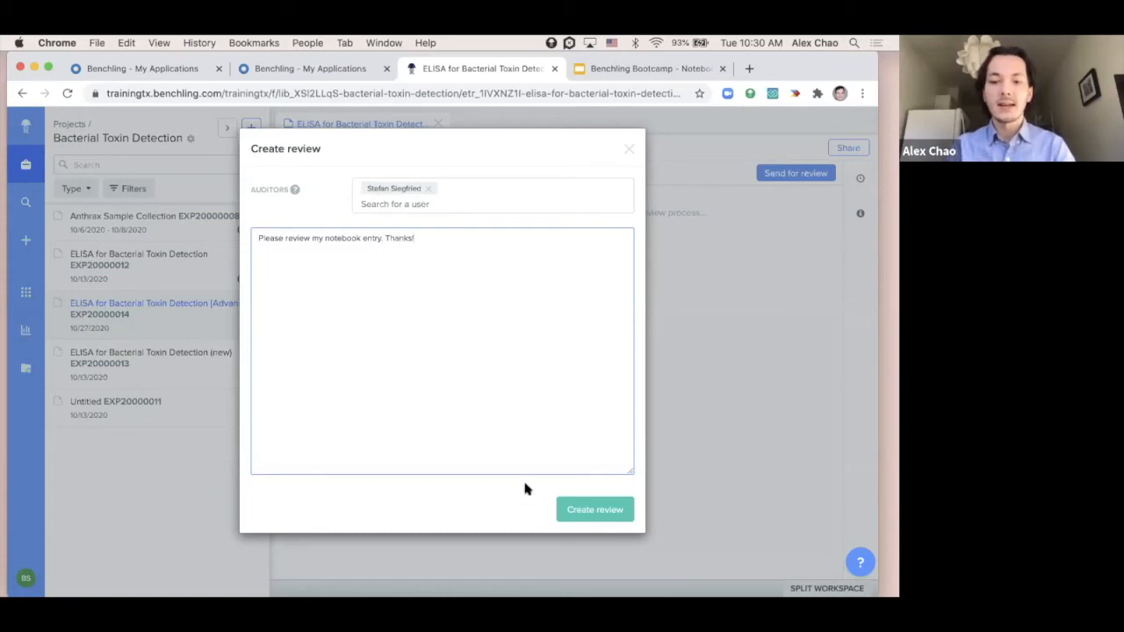
pyautogui.click(611, 511)
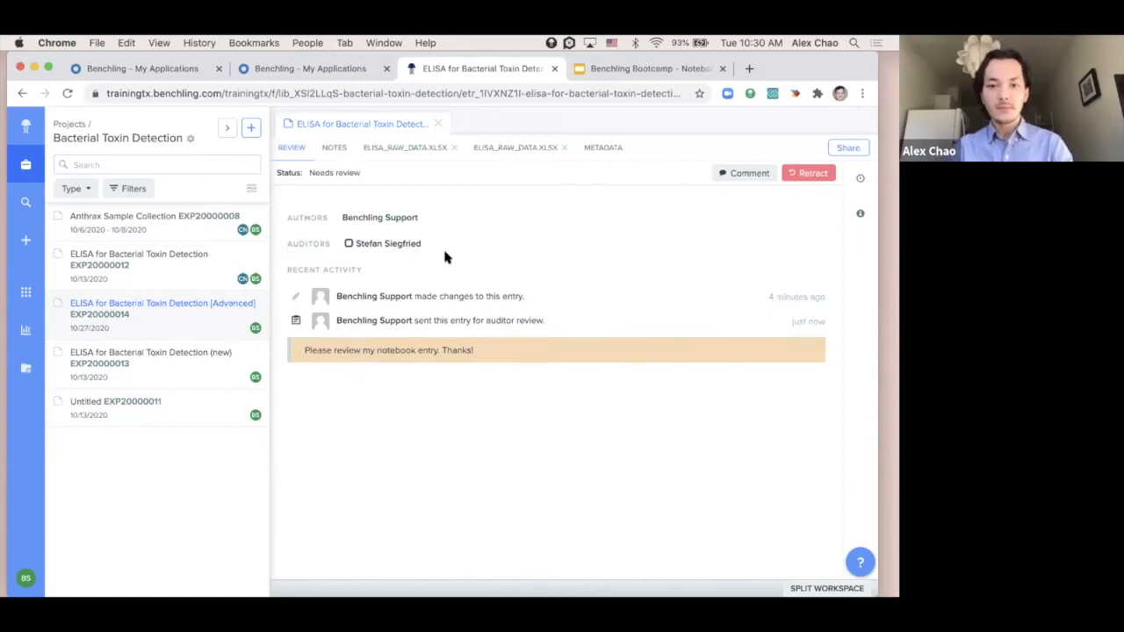
# Return to the entry's notes and try to edit the content around the ELISA Team mention and its checklist item.
pyautogui.click(340, 151)
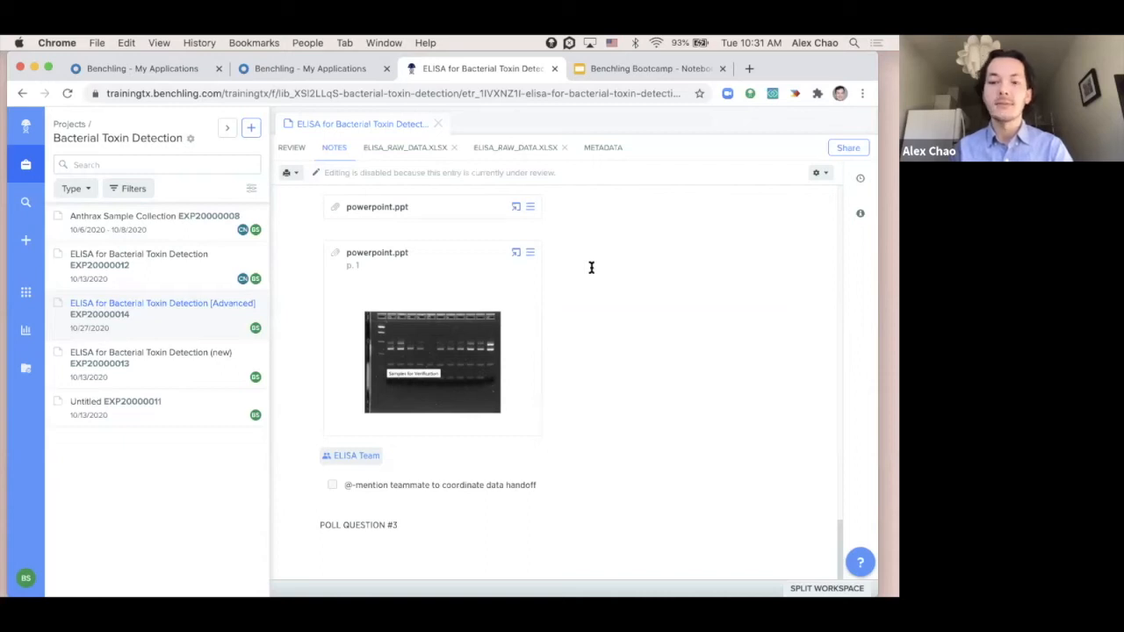
pyautogui.moveTo(553, 482); pyautogui.dragTo(397, 369)
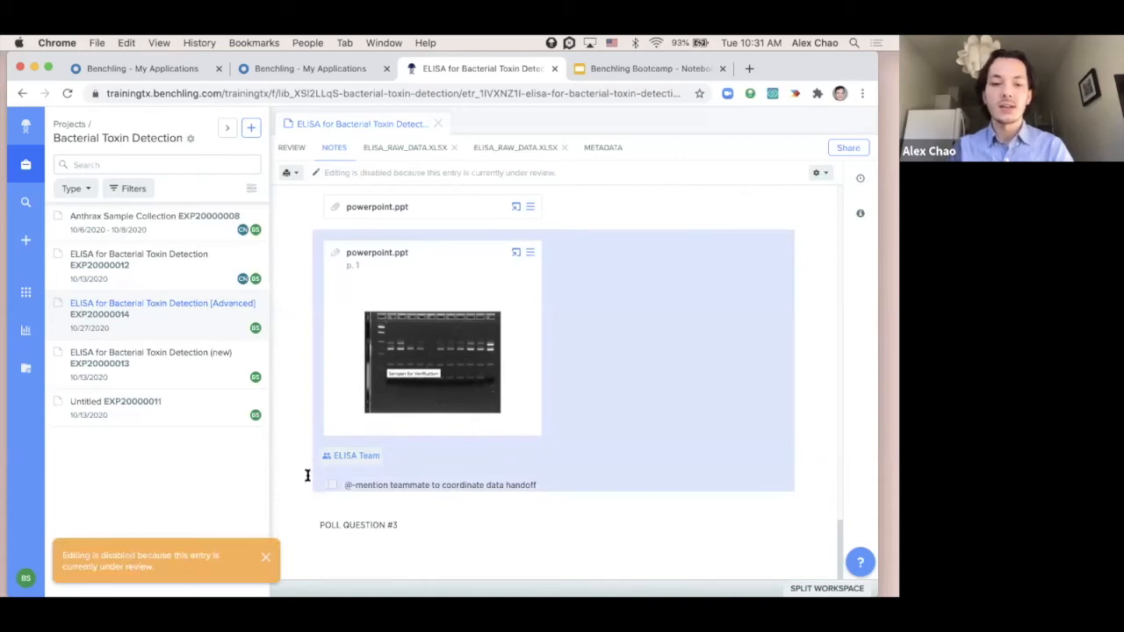
pyautogui.click(542, 488)
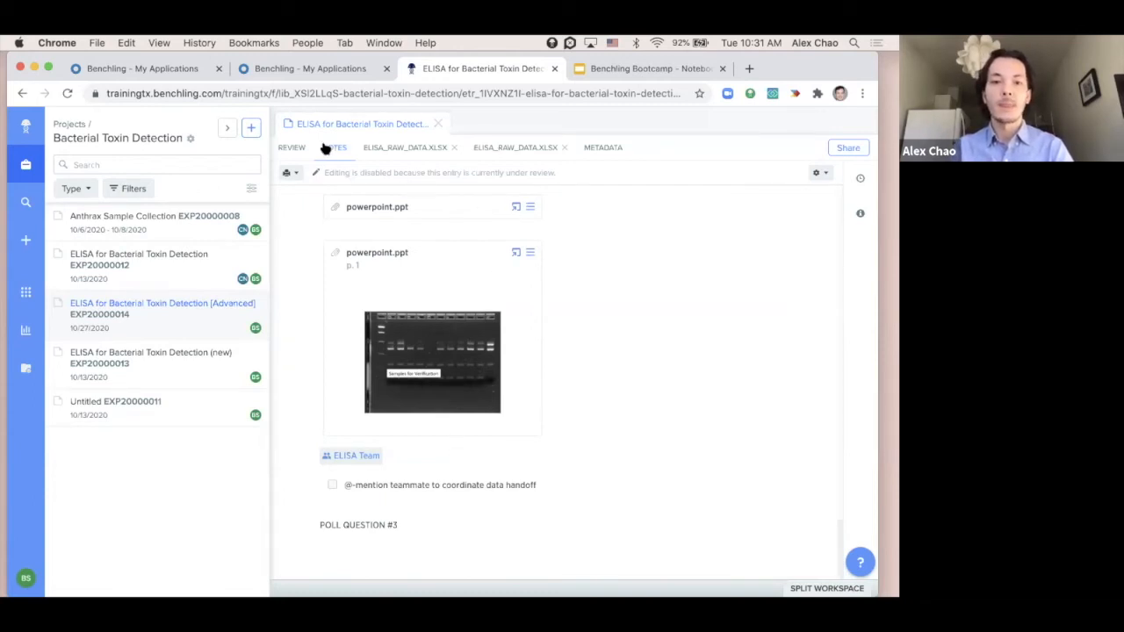
# Reload the entry and read the auditor's feedback in its review activity.
pyautogui.click(65, 93)
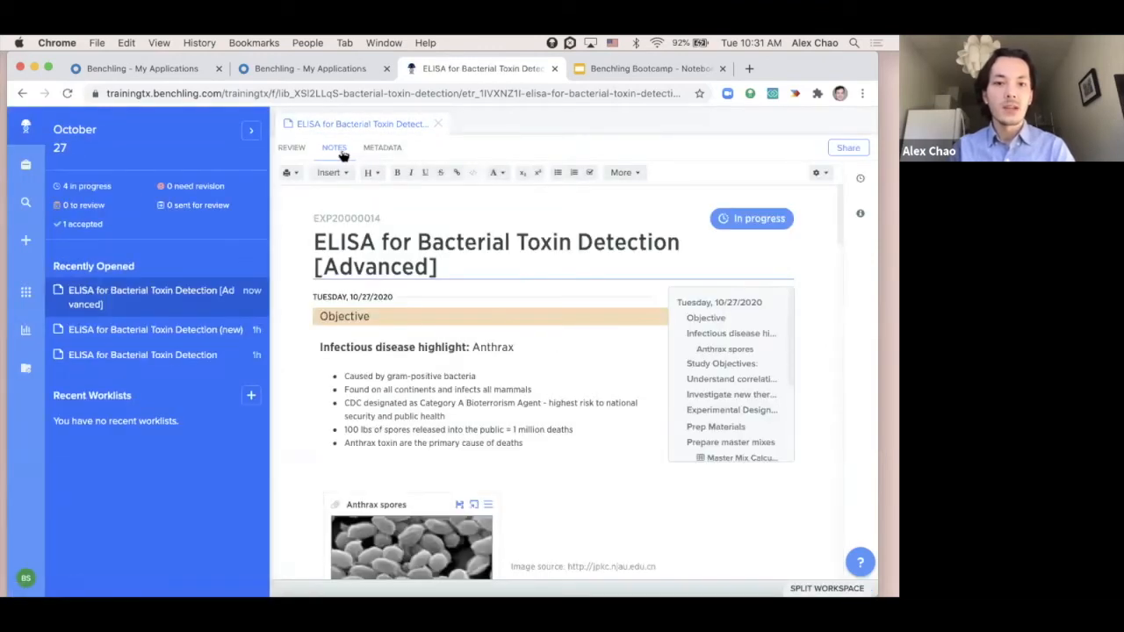
pyautogui.click(292, 148)
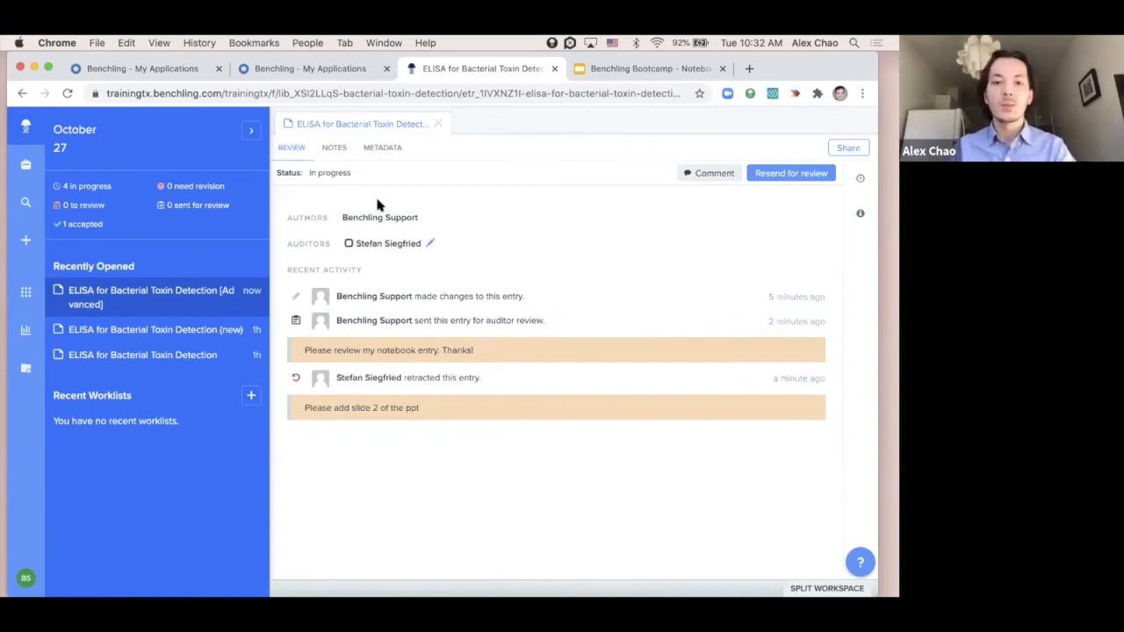
# Insert page 2 of powerpoint.ppt as an excerpt in the entry's notes, below the powerpoint.ppt attachment.
pyautogui.click(333, 149)
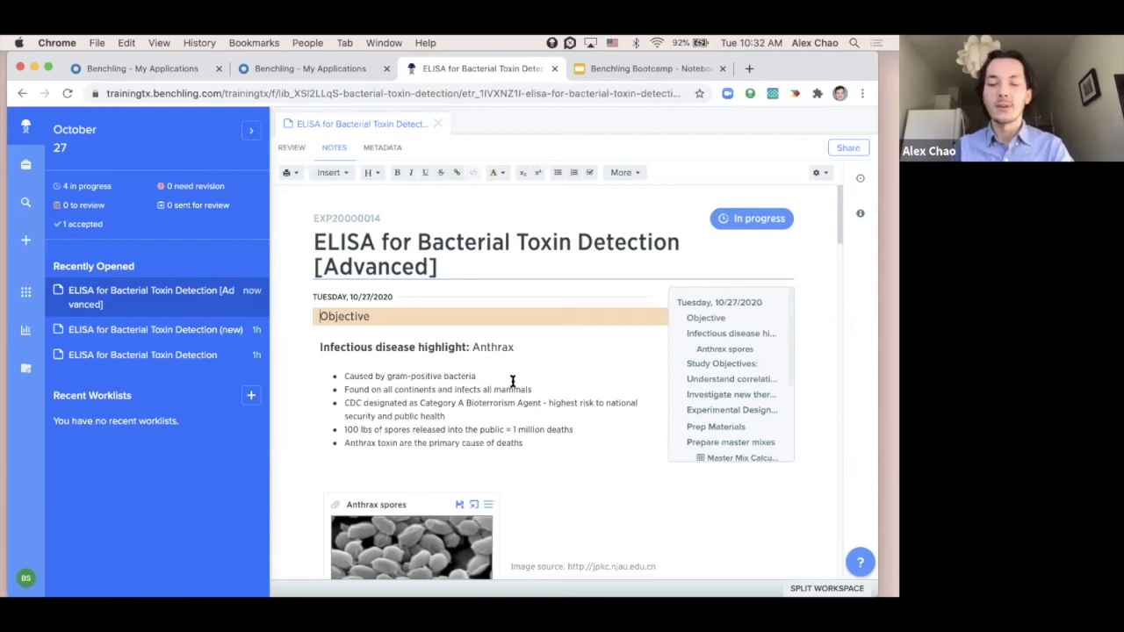
pyautogui.scroll(-20, 563, 429)
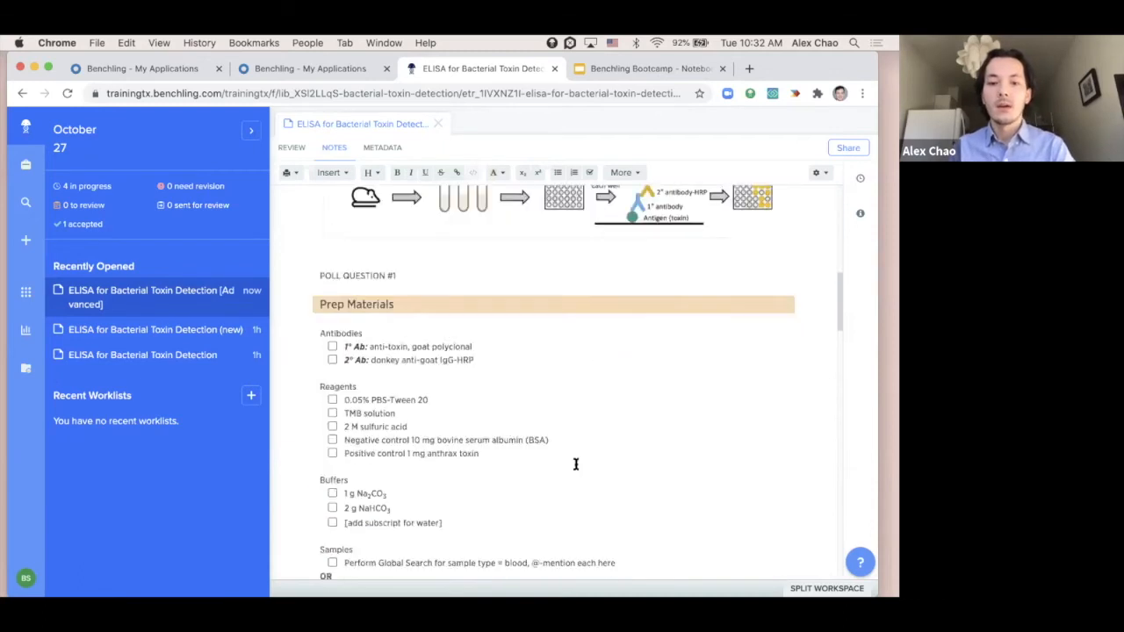
pyautogui.scroll(3, 571, 457)
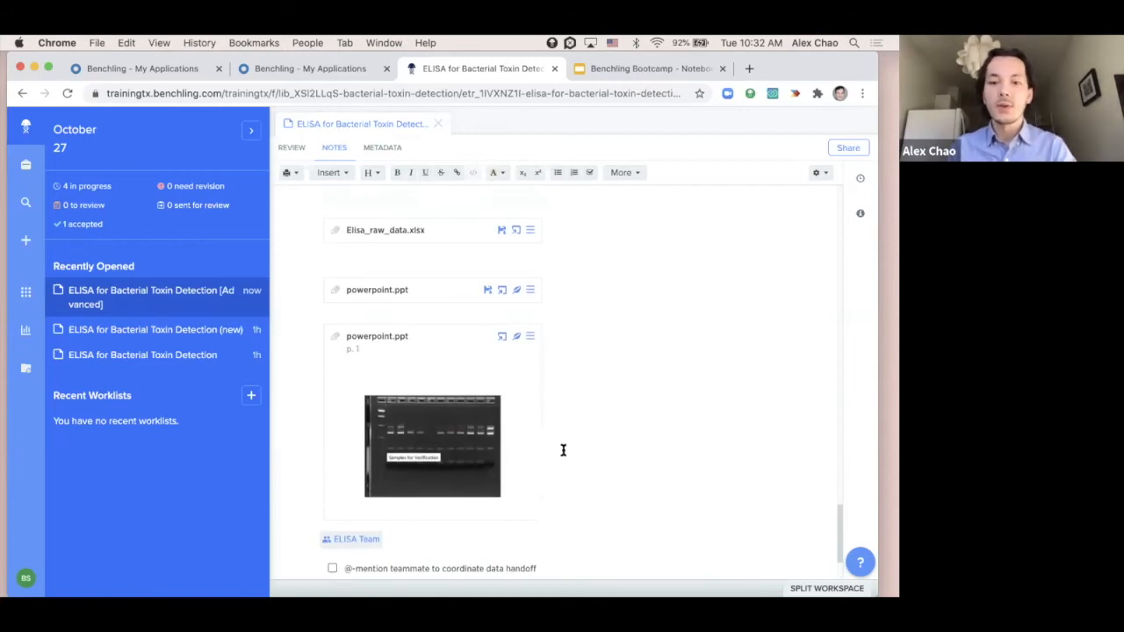
pyautogui.scroll(-1, 562, 450)
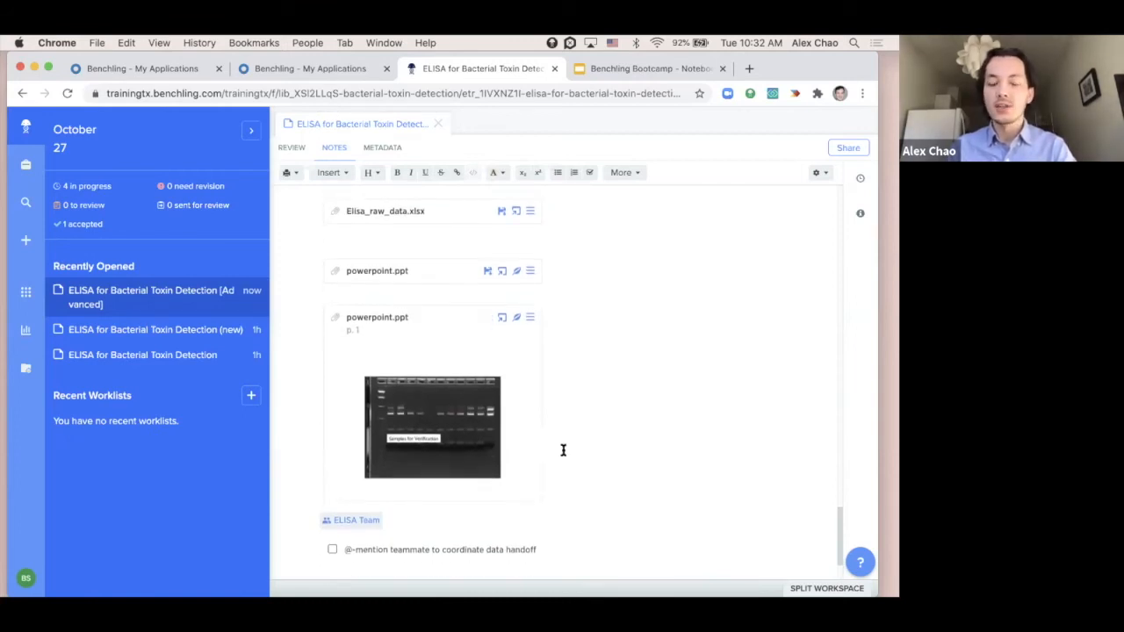
pyautogui.click(582, 288)
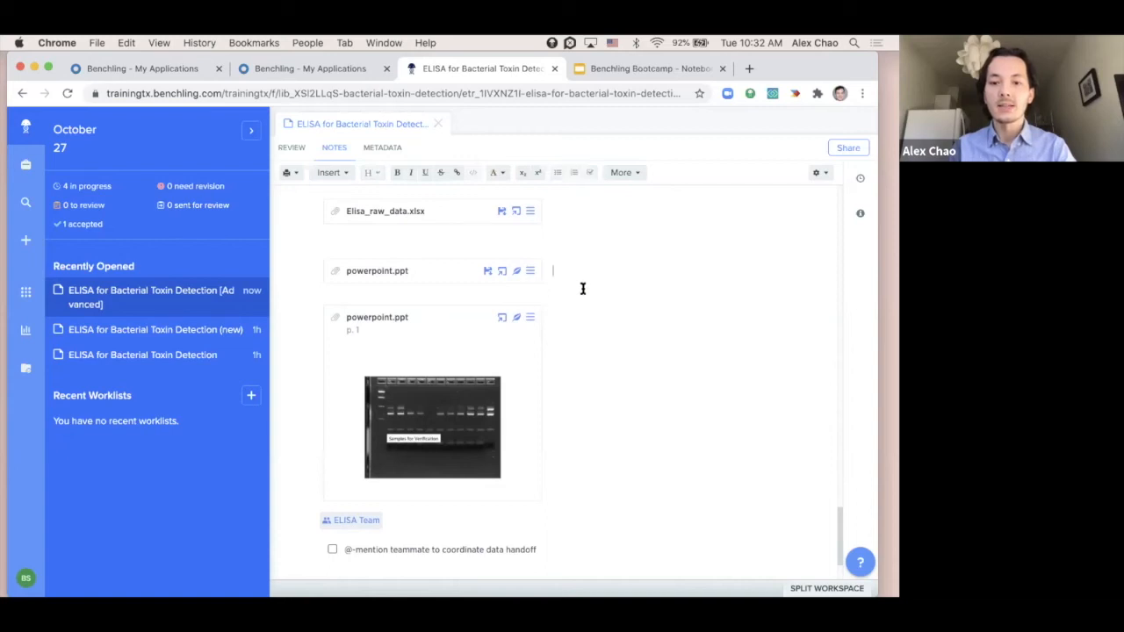
pyautogui.click(515, 273)
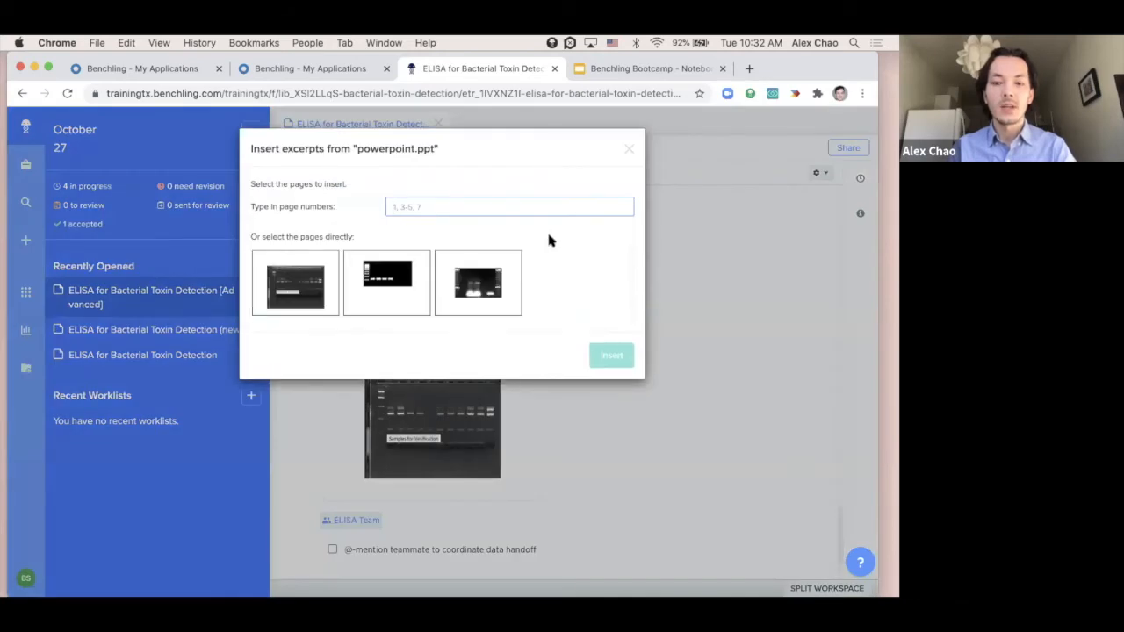
pyautogui.write('2')
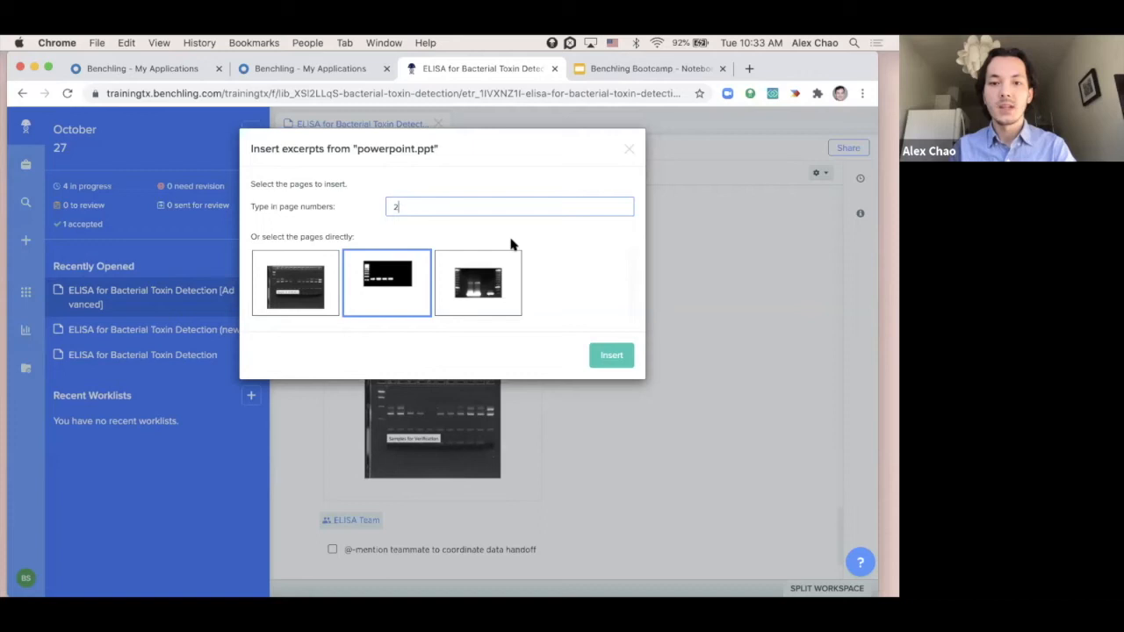
pyautogui.write(',3')
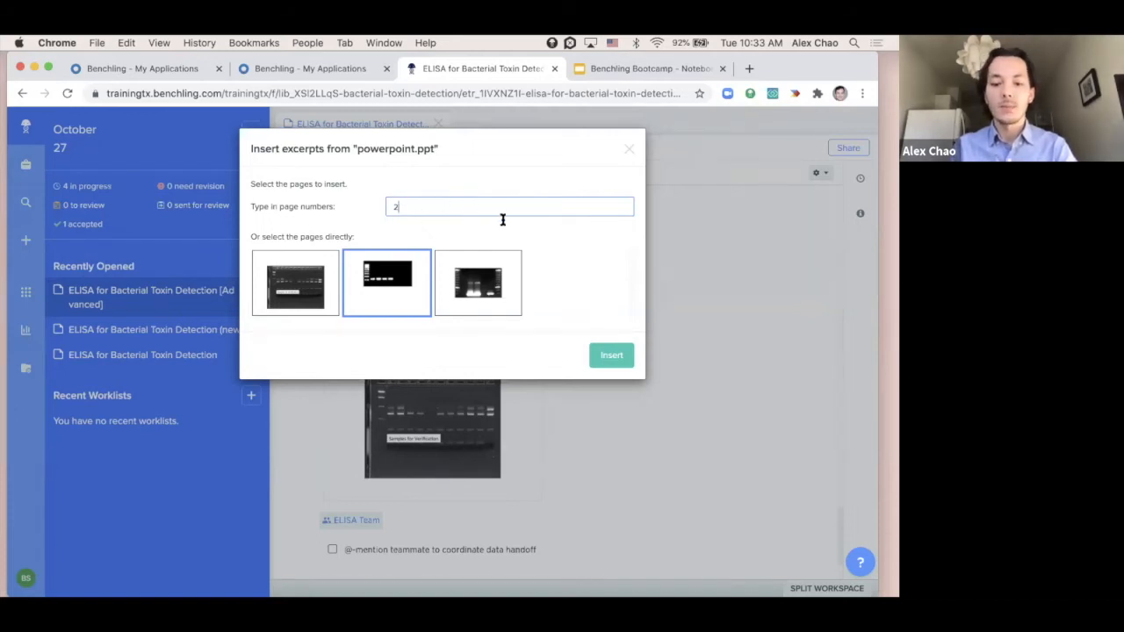
pyautogui.press('BackSpace')
pyautogui.press('BackSpace')
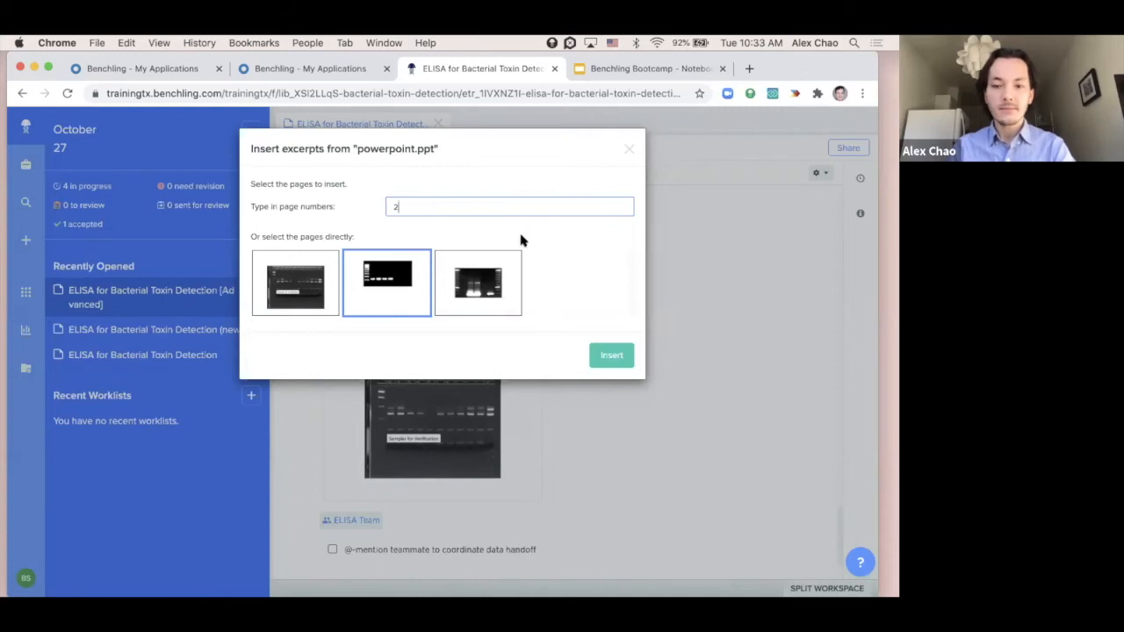
pyautogui.click(606, 357)
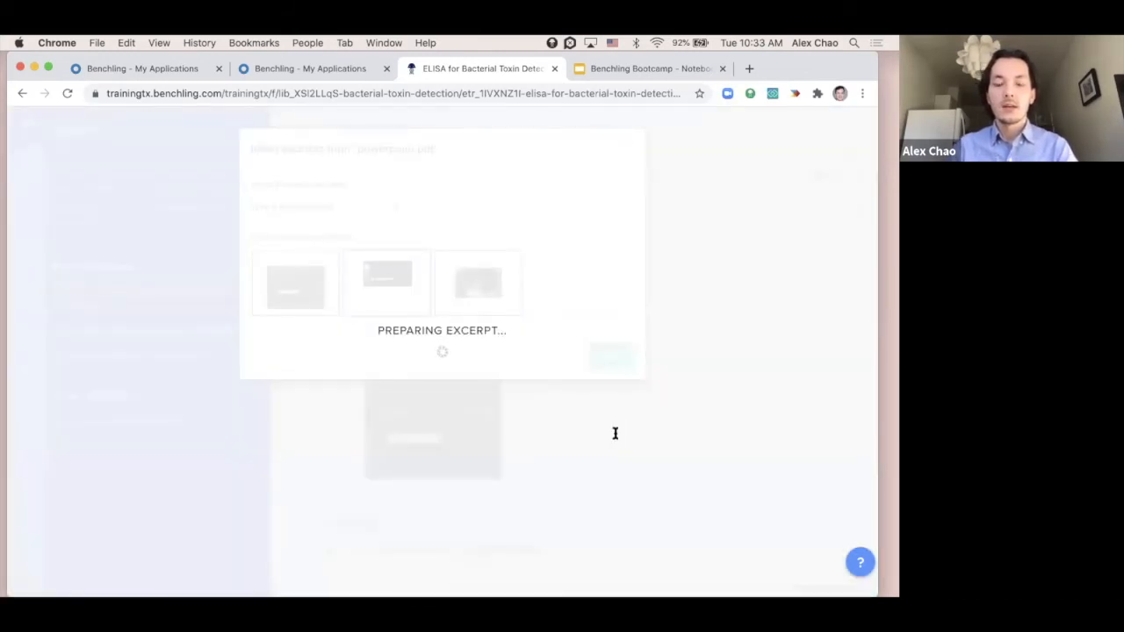
pyautogui.scroll(-5, 615, 433)
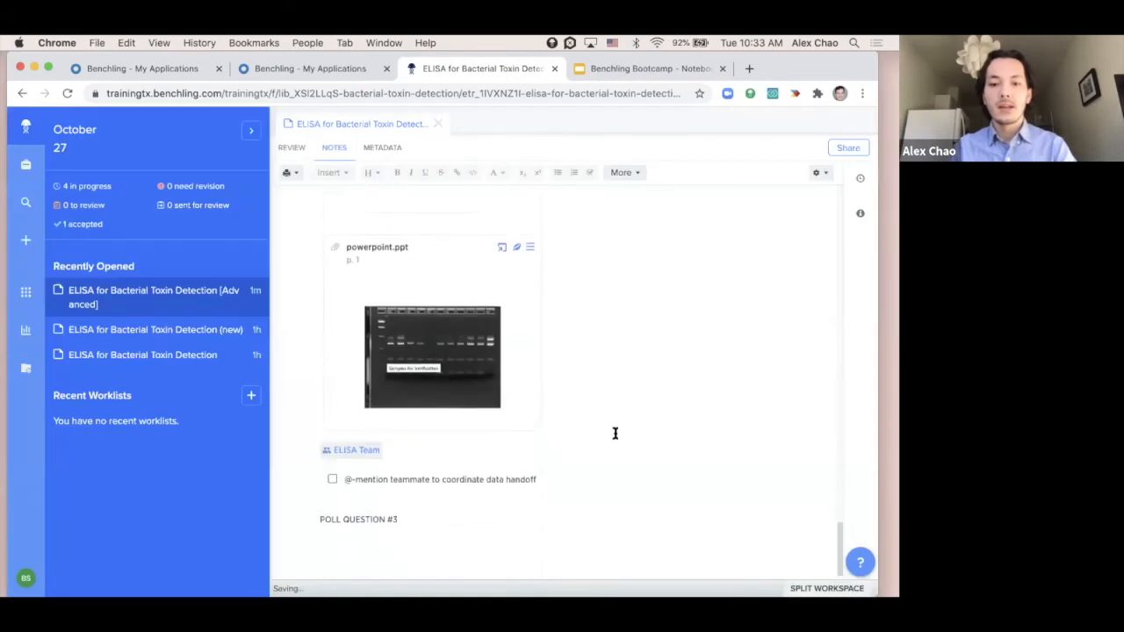
pyautogui.scroll(3, 615, 433)
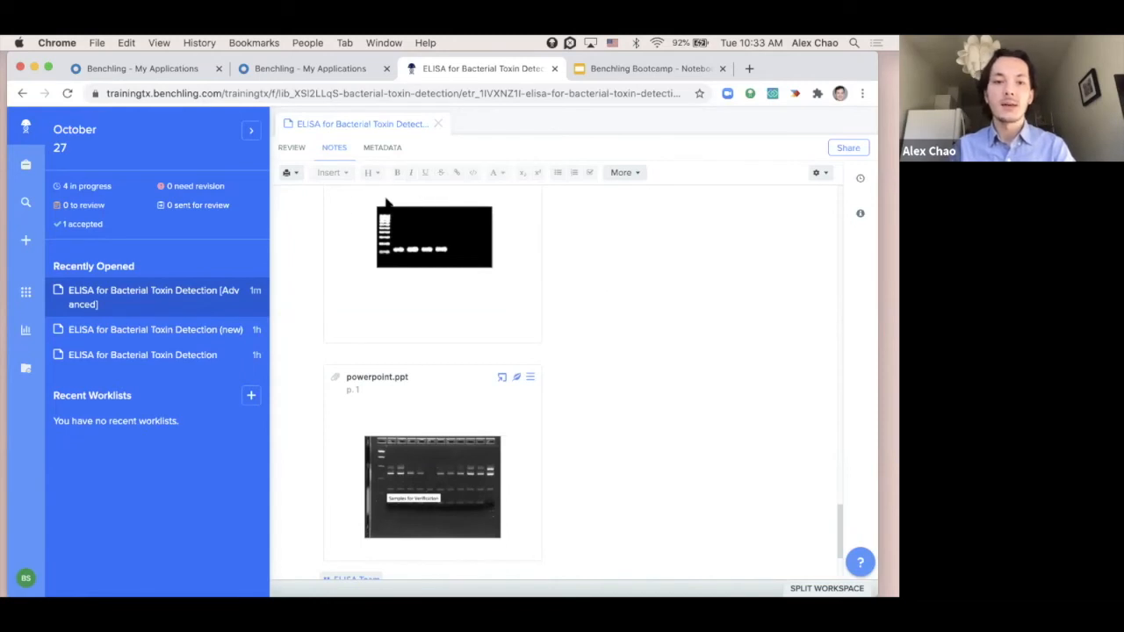
# Resend the entry for review with the comment "I've now added slide 2. Thanks!".
pyautogui.click(291, 147)
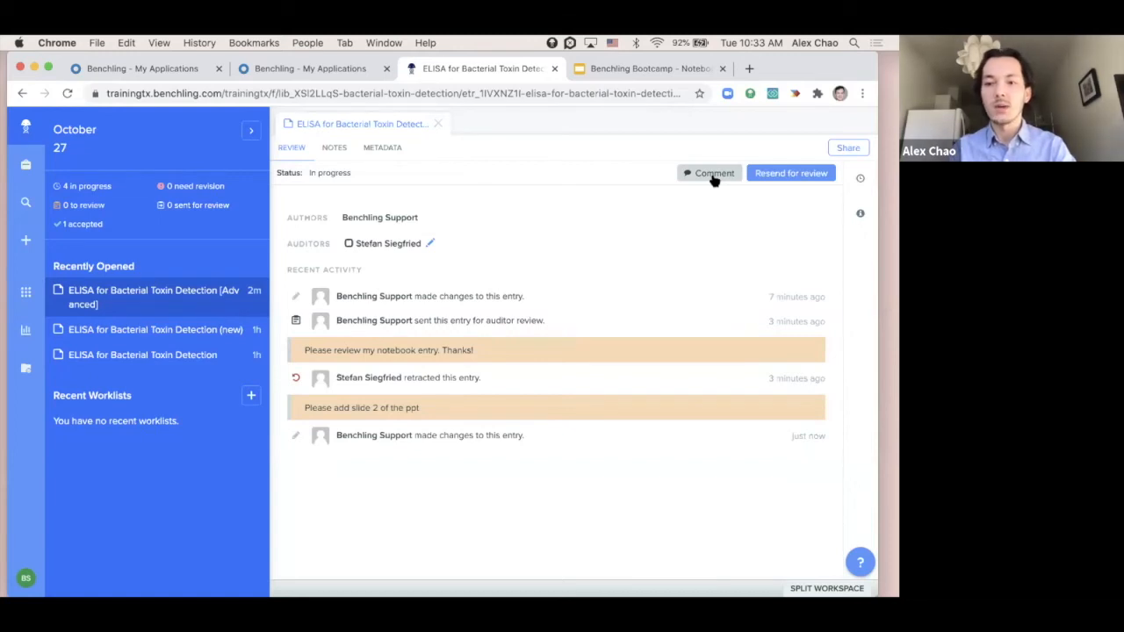
pyautogui.click(787, 175)
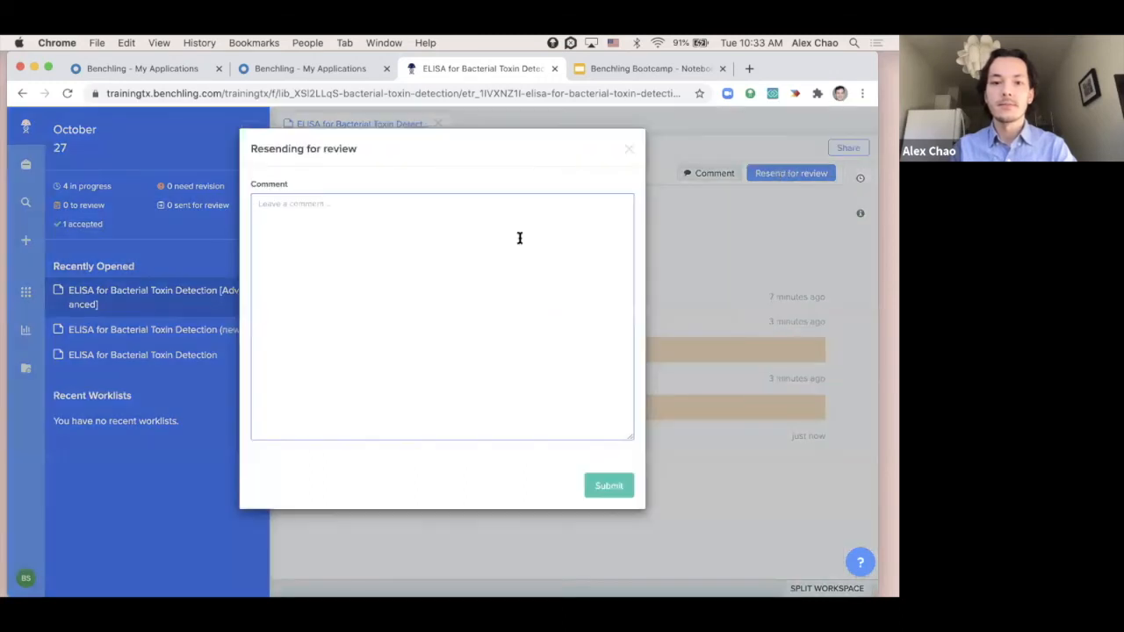
pyautogui.write("I've now added slide 2. Thanks!")
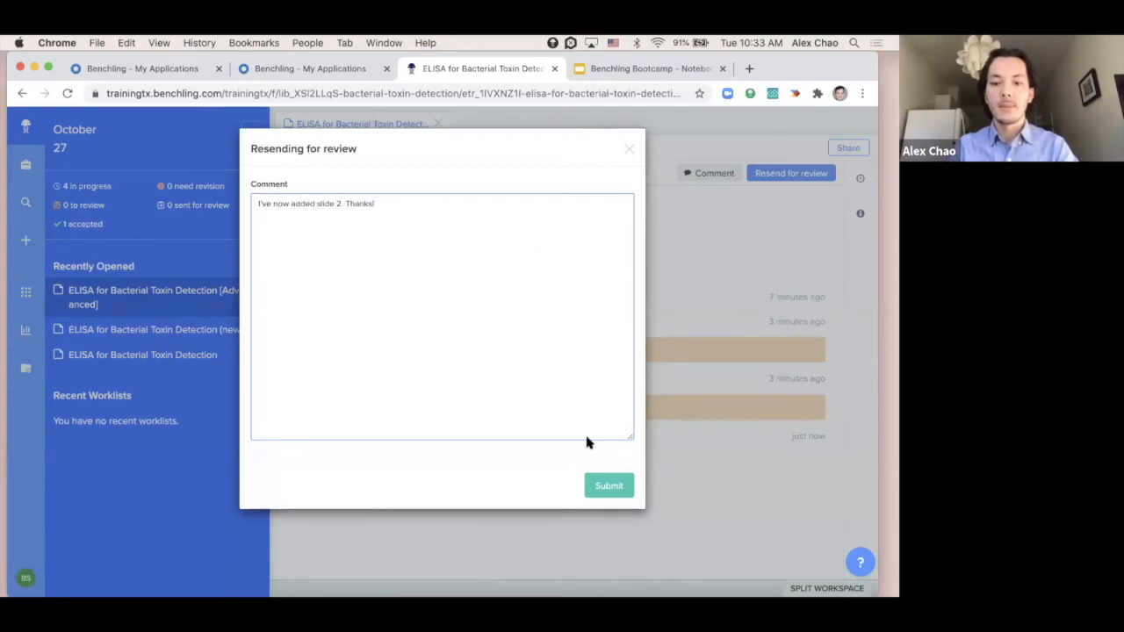
pyautogui.click(615, 484)
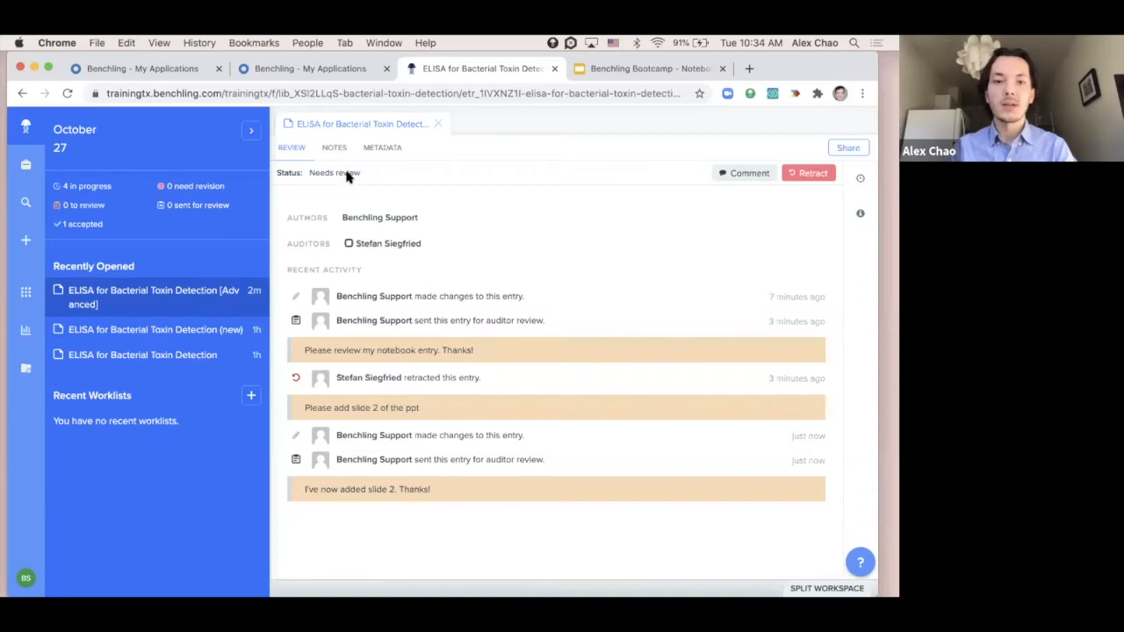
# View the resubmitted entry's notes and its review activity.
pyautogui.click(334, 146)
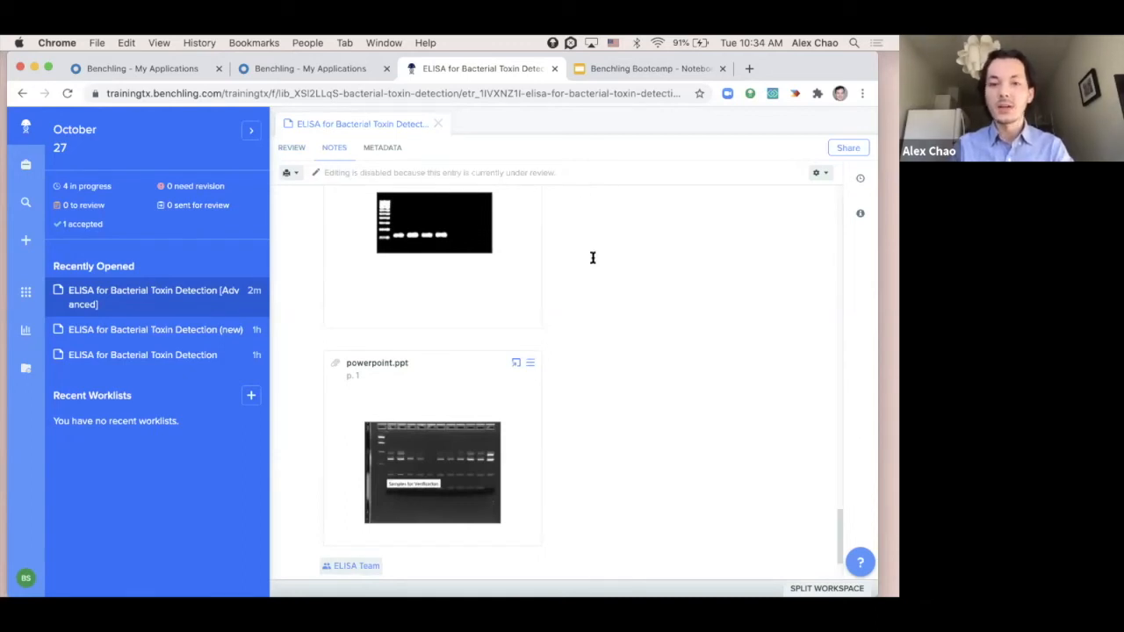
pyautogui.click(293, 148)
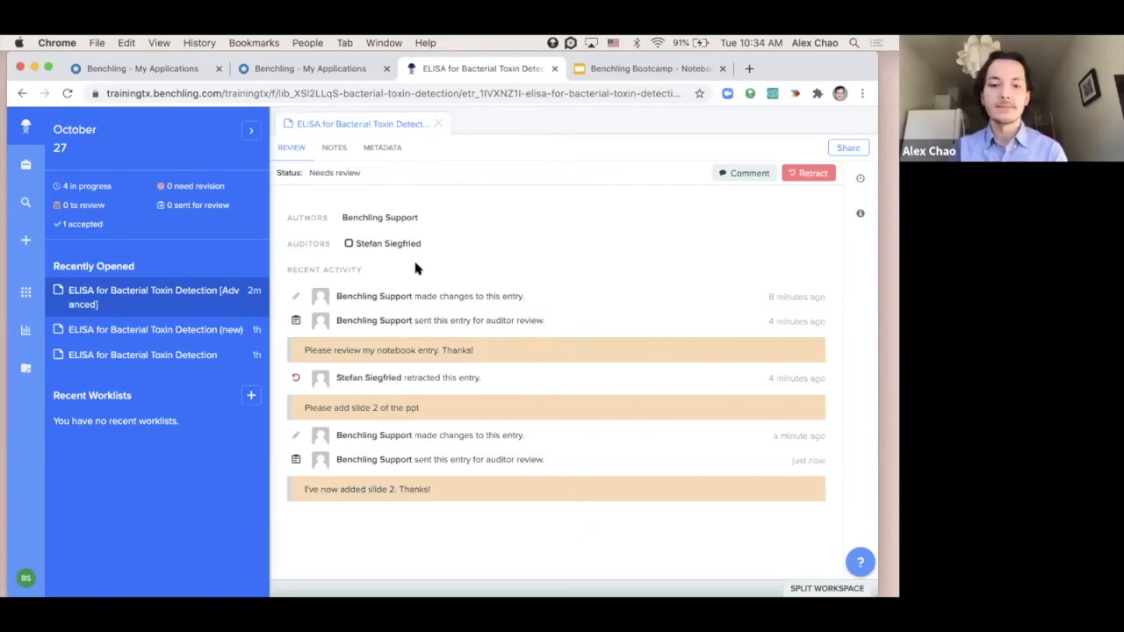
# Reload the entry and check its review activity for the auditor's decision, ending back at its notes.
pyautogui.click(337, 149)
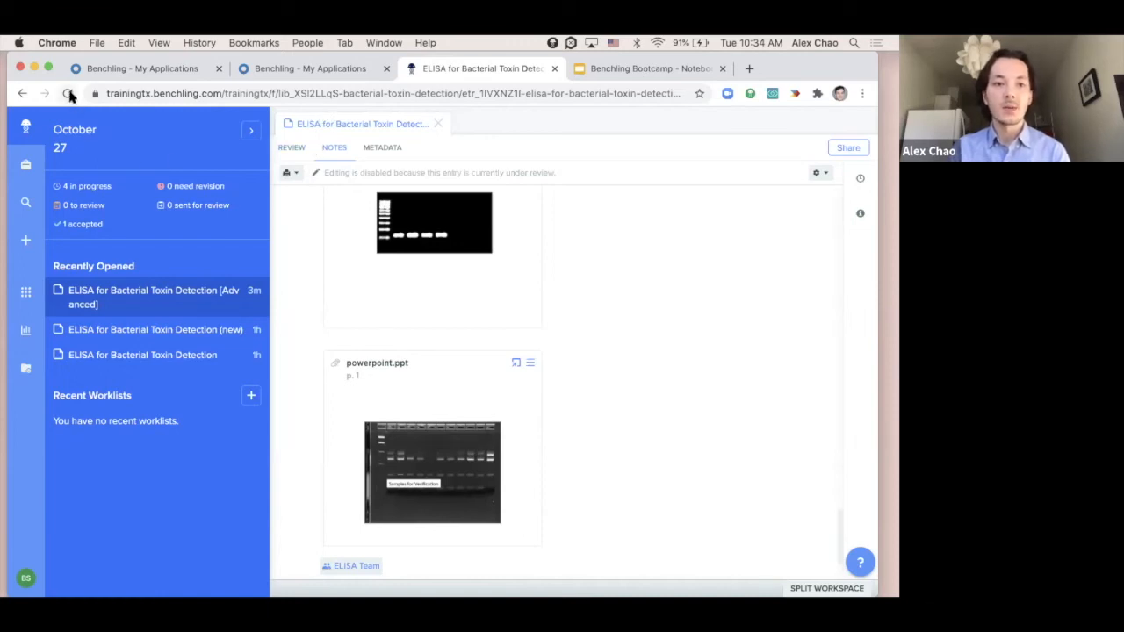
pyautogui.click(70, 95)
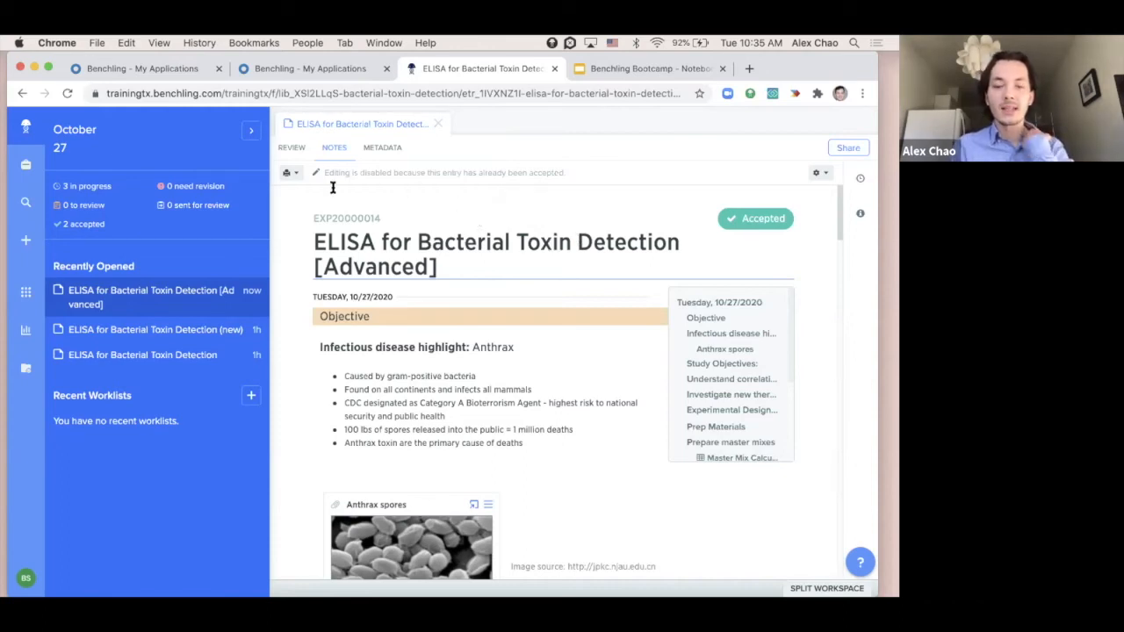
pyautogui.click(294, 151)
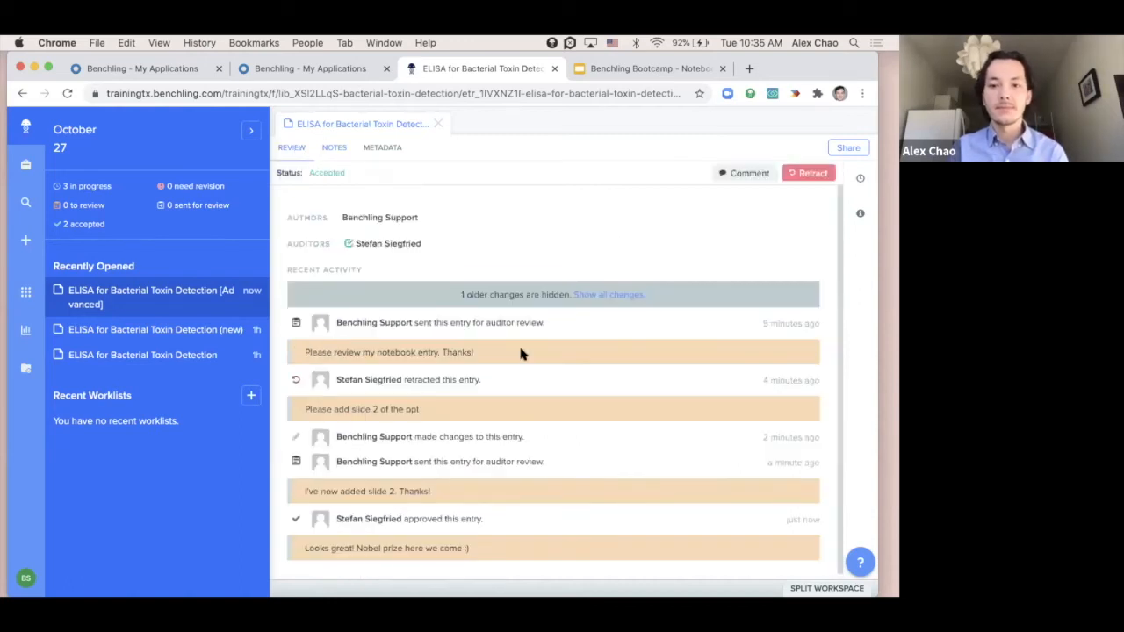
pyautogui.scroll(-1, 523, 354)
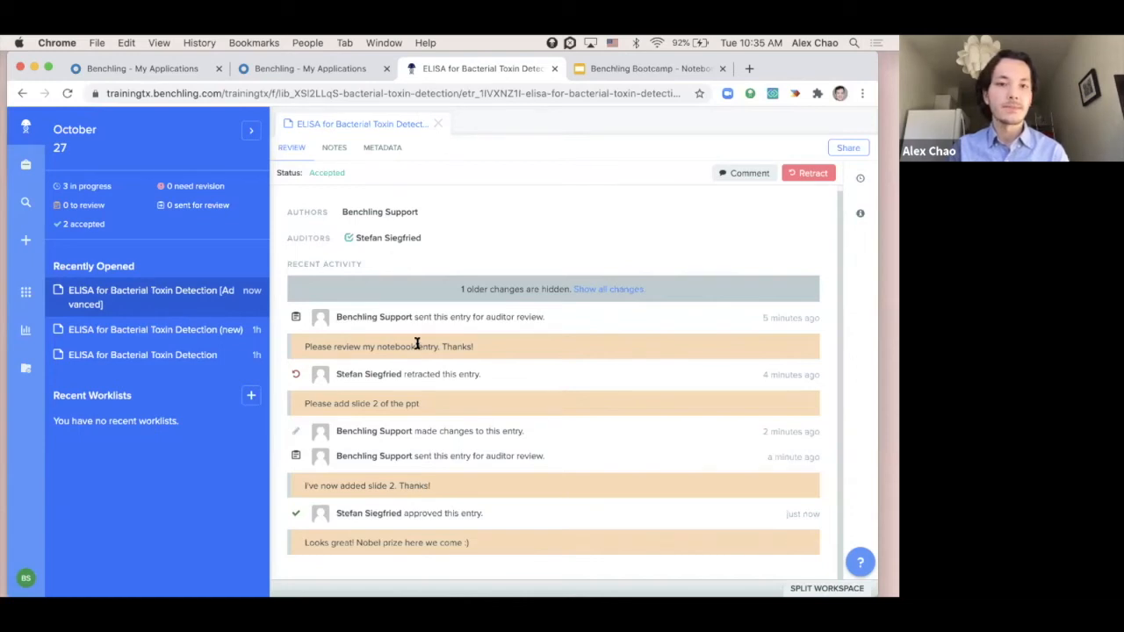
pyautogui.click(335, 151)
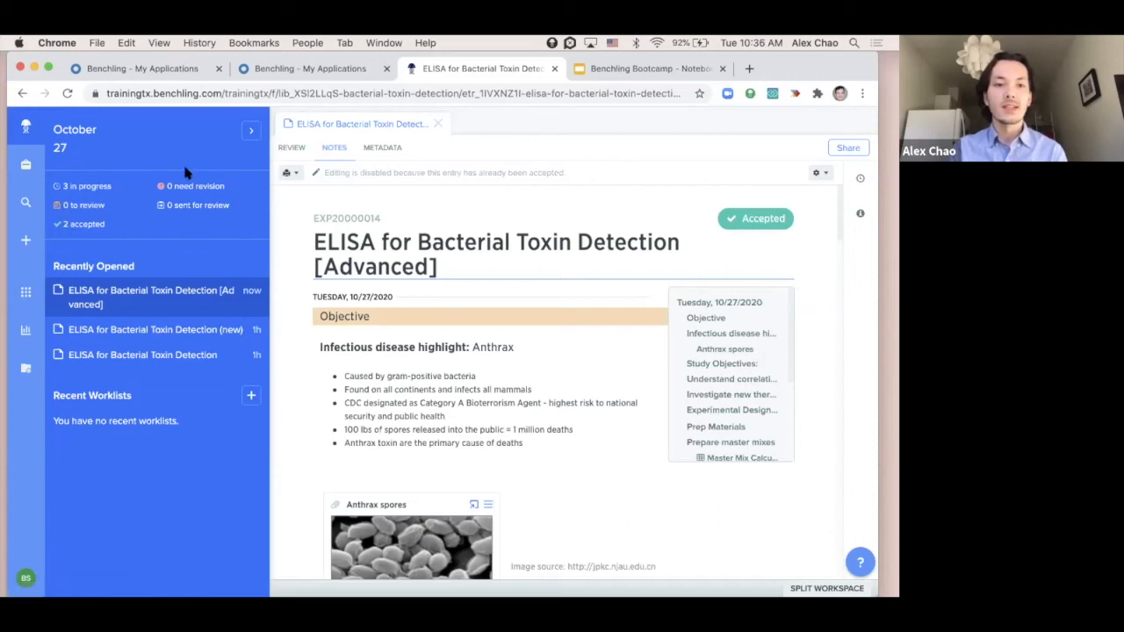
# View the list of accepted entries, and reopen ELISA for Bacterial Toxin Detection [Advanced] to look through its notes.
pyautogui.click(93, 226)
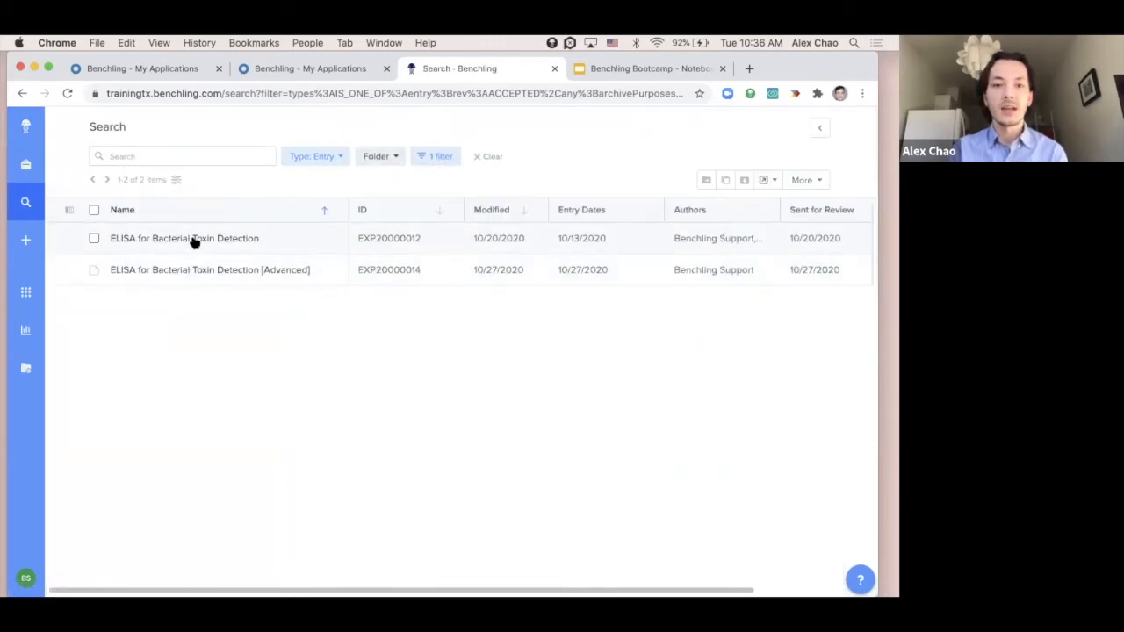
pyautogui.click(29, 126)
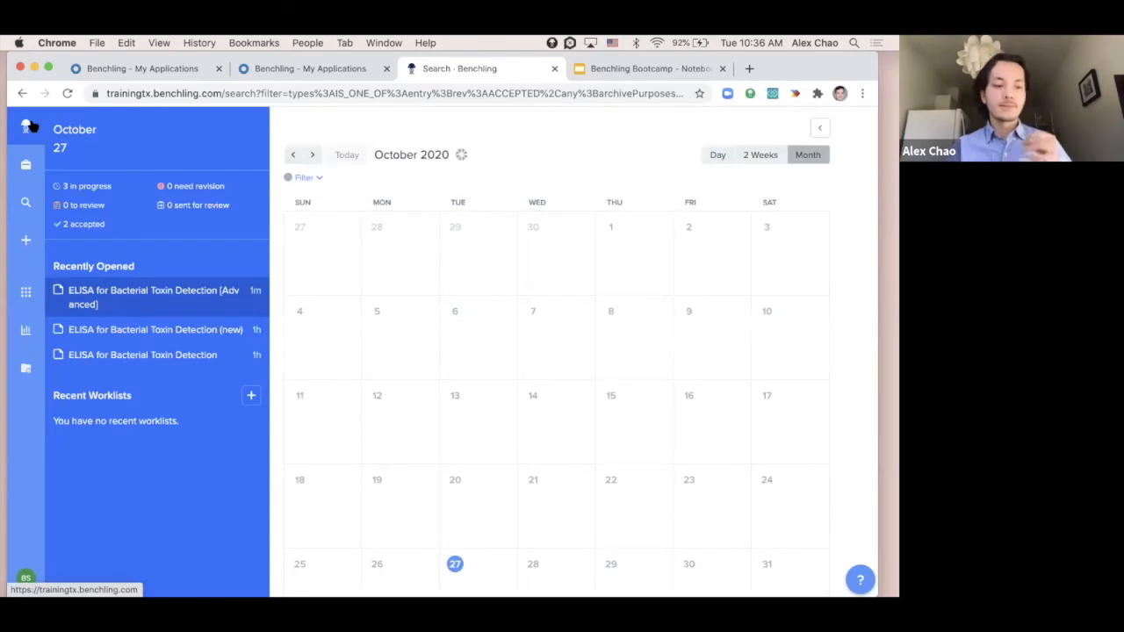
pyautogui.click(153, 291)
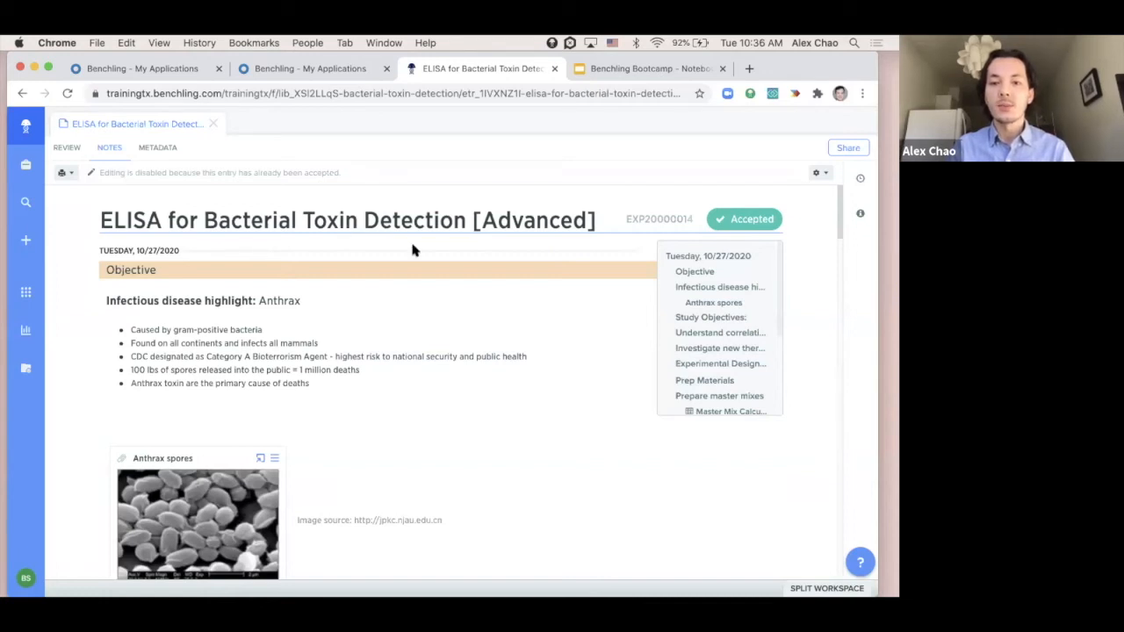
pyautogui.scroll(-10, 404, 357)
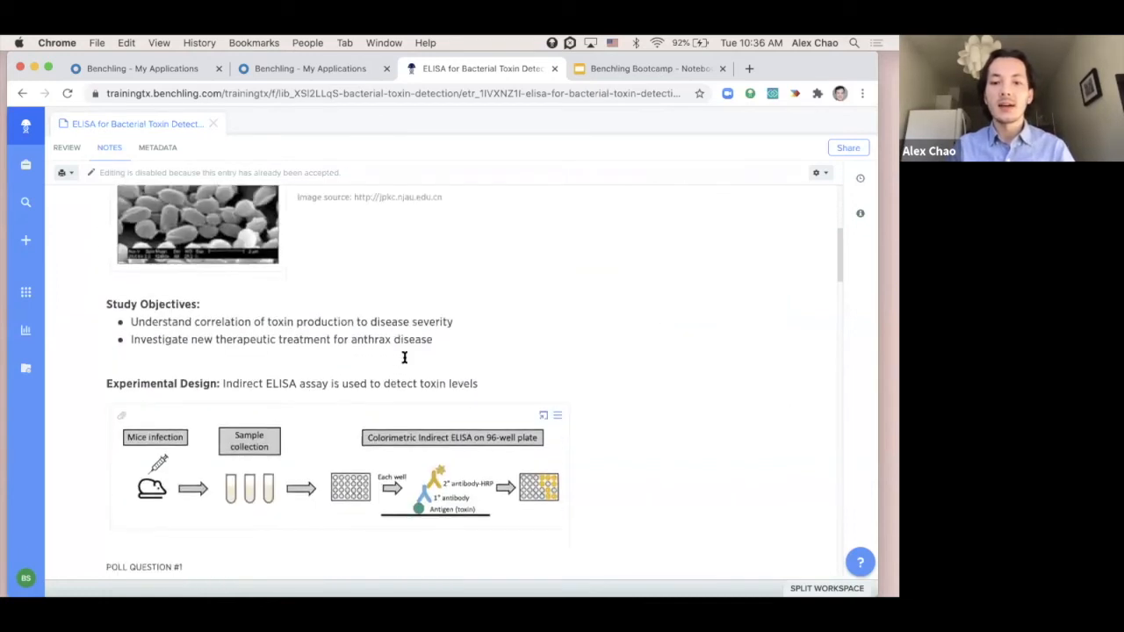
pyautogui.scroll(-2, 404, 360)
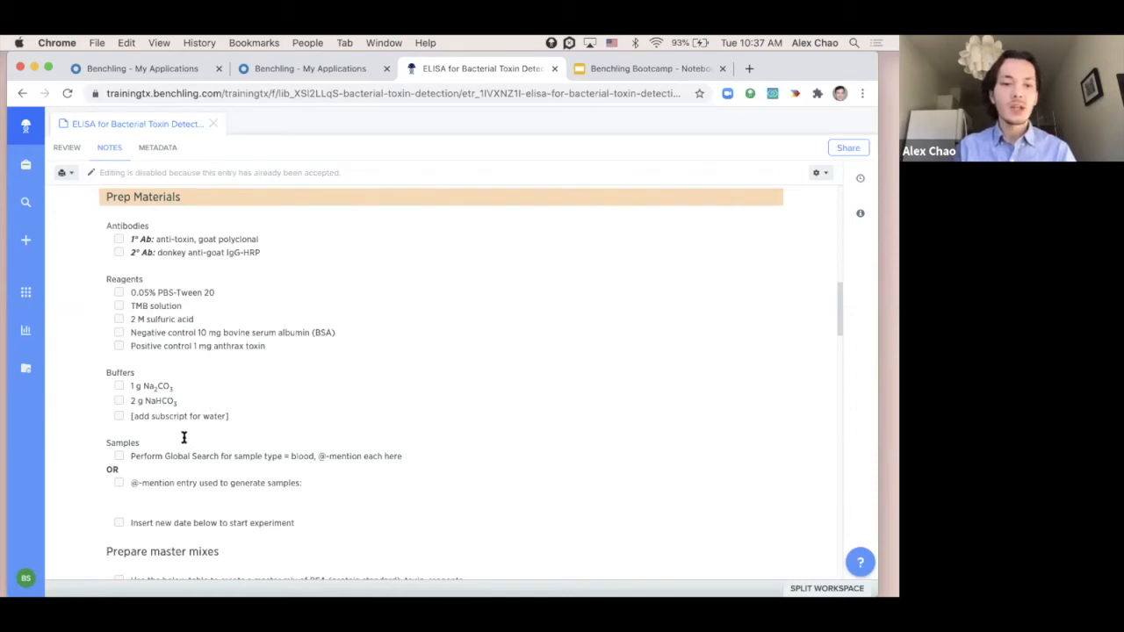
# Open the Anthrax Therapeutic Studies collection from the template collections in the feature settings.
pyautogui.click(40, 568)
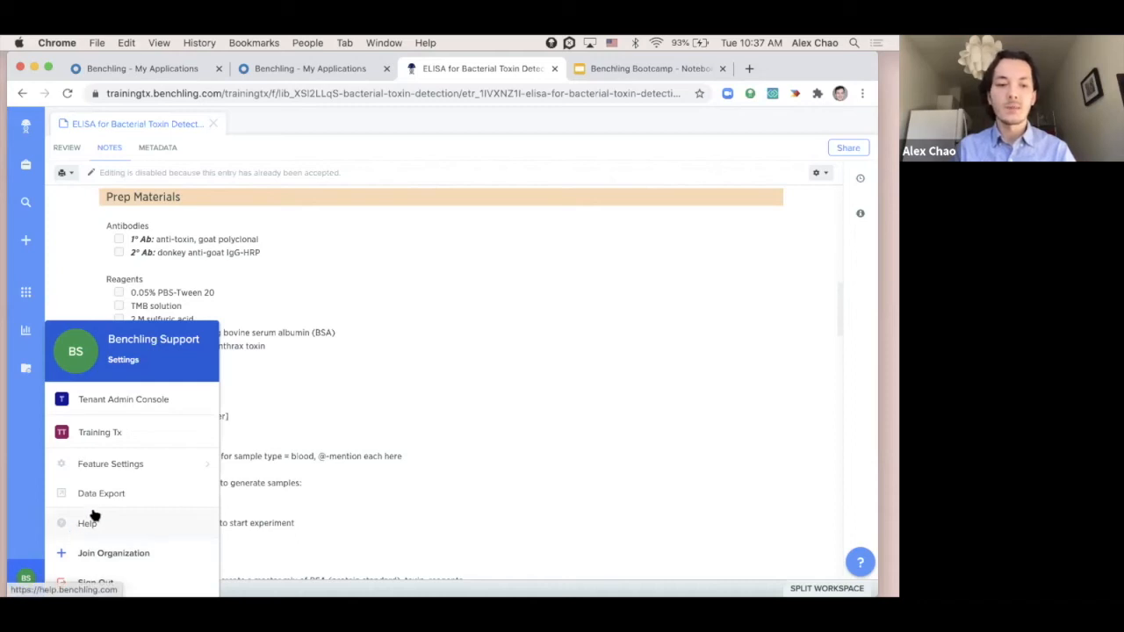
pyautogui.moveTo(121, 473)
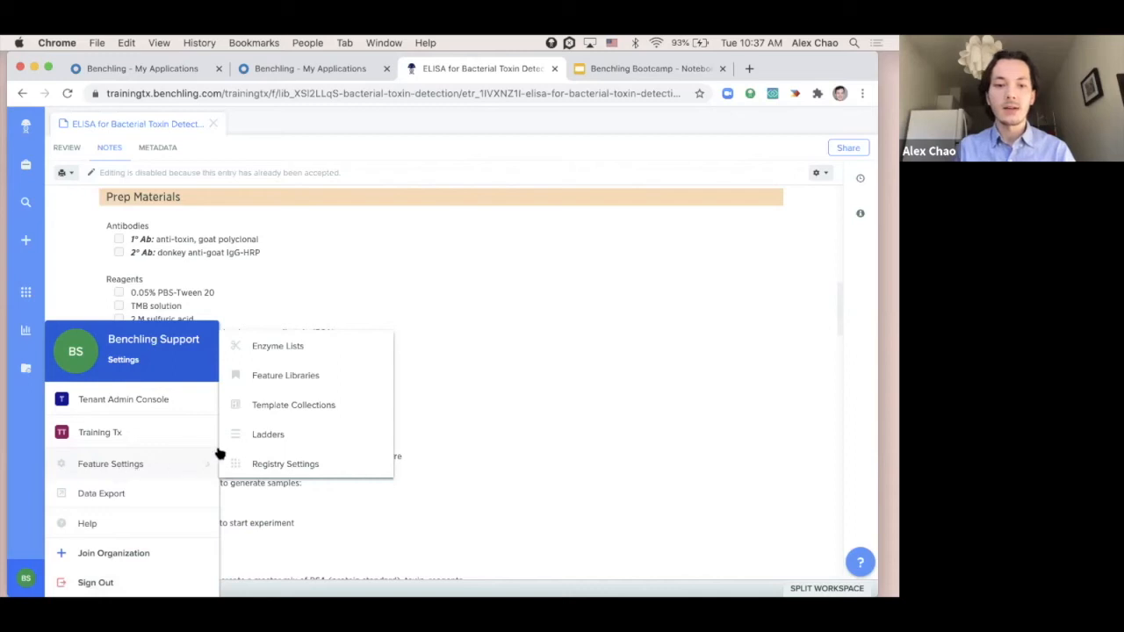
pyautogui.click(279, 406)
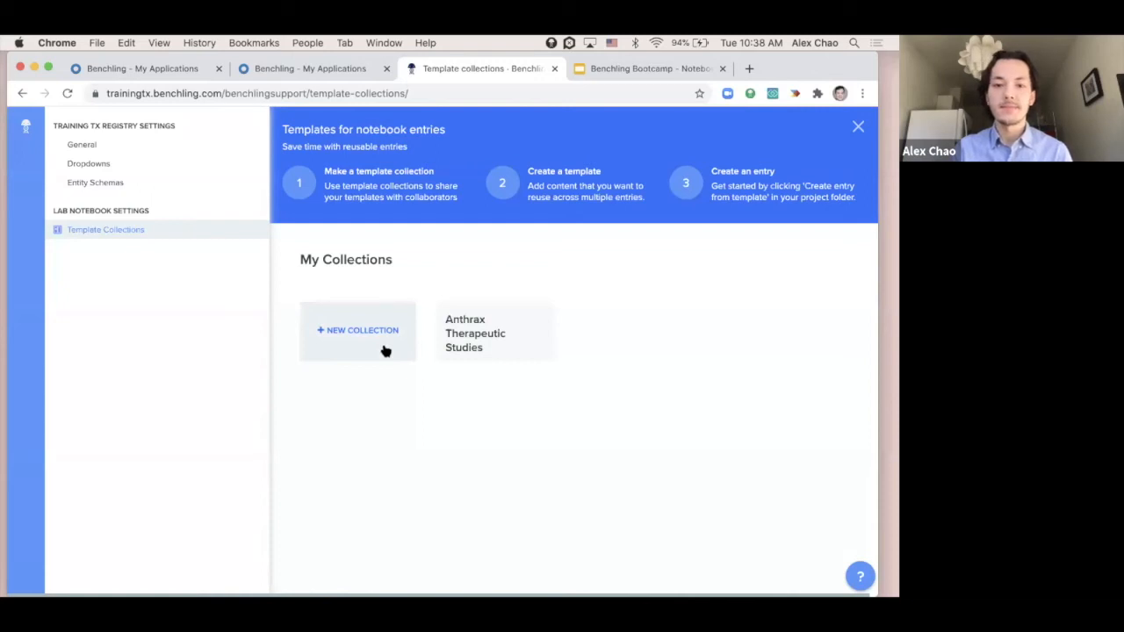
pyautogui.click(533, 343)
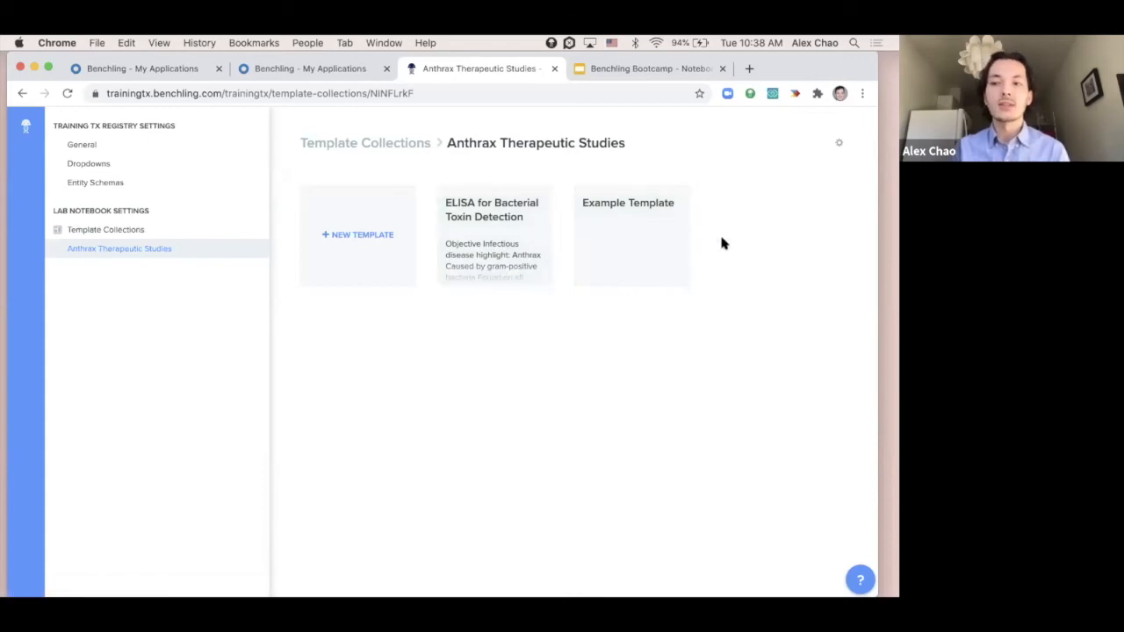
# Examine the collection's settings, including the permission levels available to members of Training Tx, and close them without saving.
pyautogui.click(840, 146)
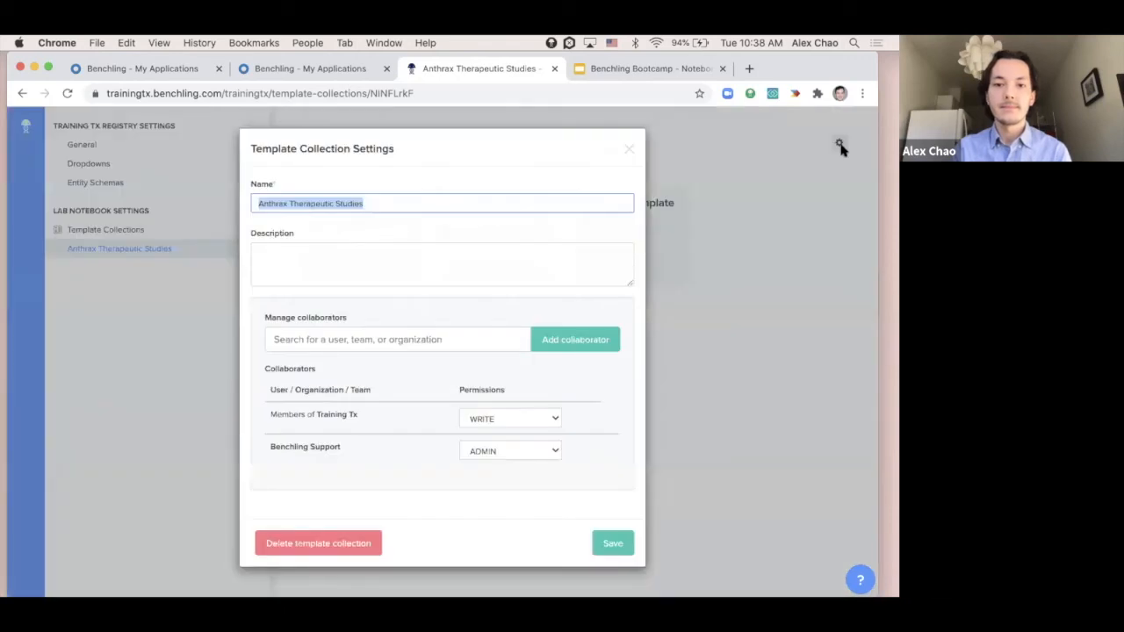
pyautogui.click(545, 182)
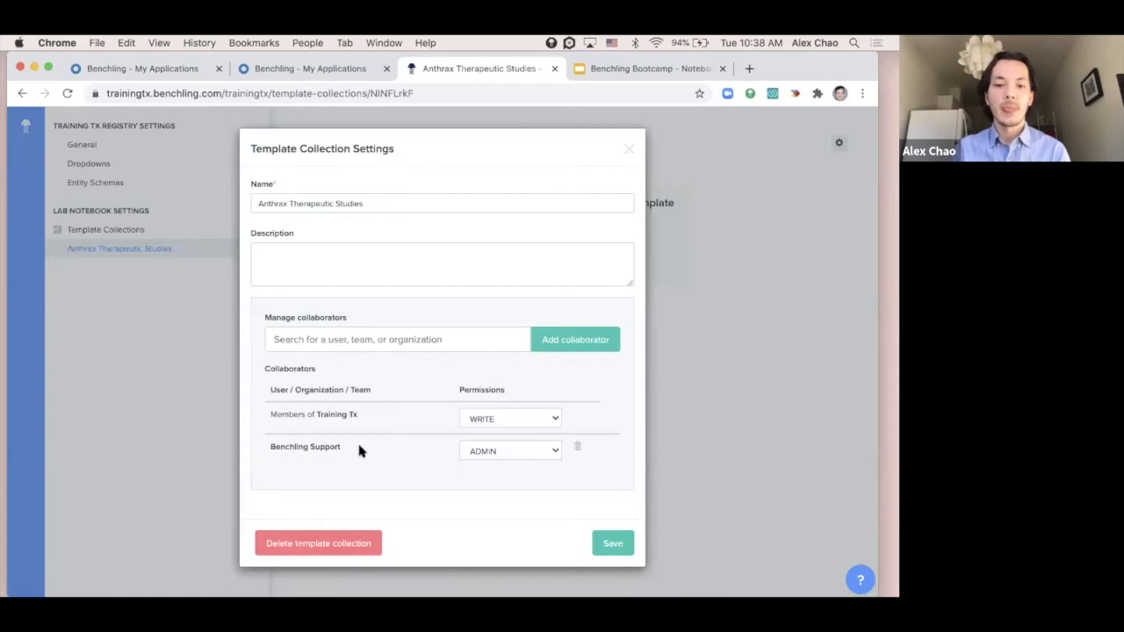
pyautogui.click(553, 419)
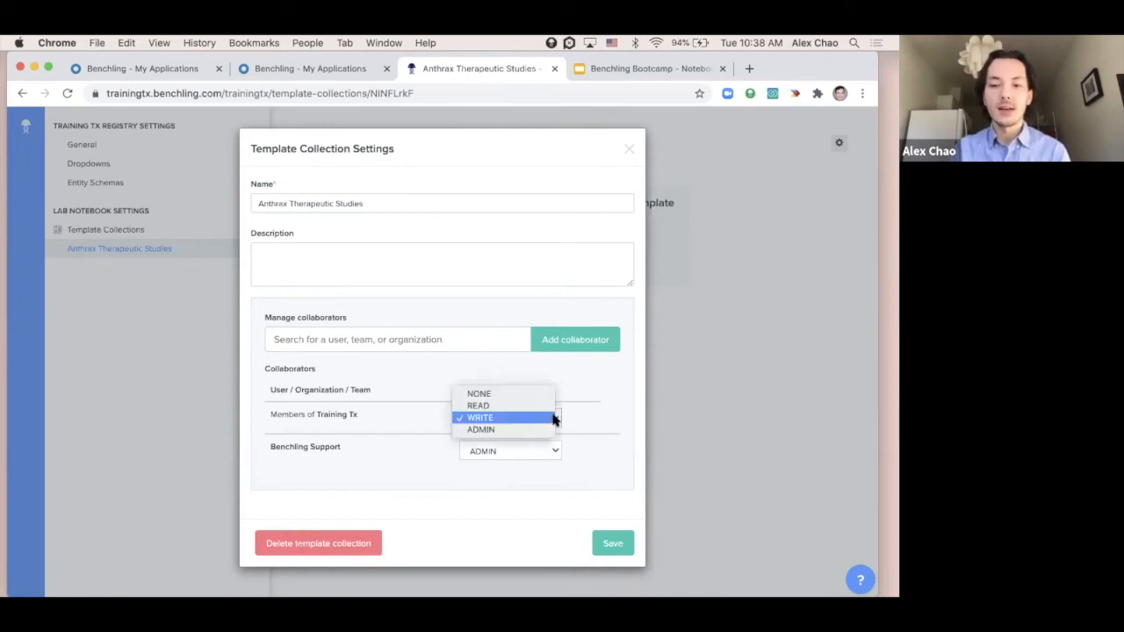
pyautogui.click(577, 419)
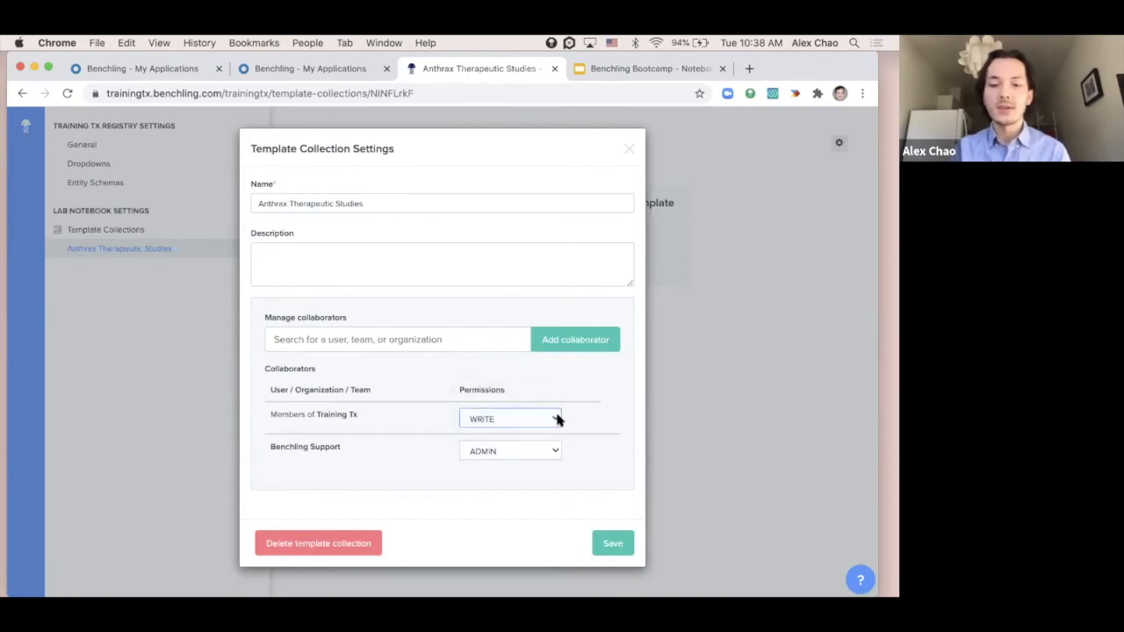
pyautogui.click(557, 420)
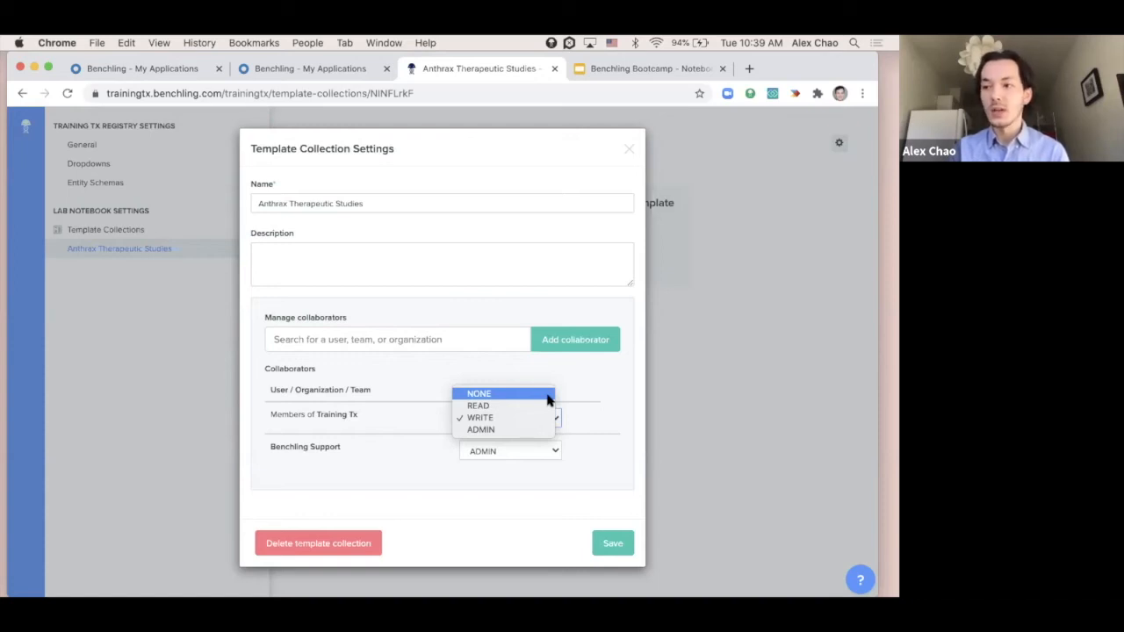
pyautogui.click(563, 395)
pyautogui.click(539, 412)
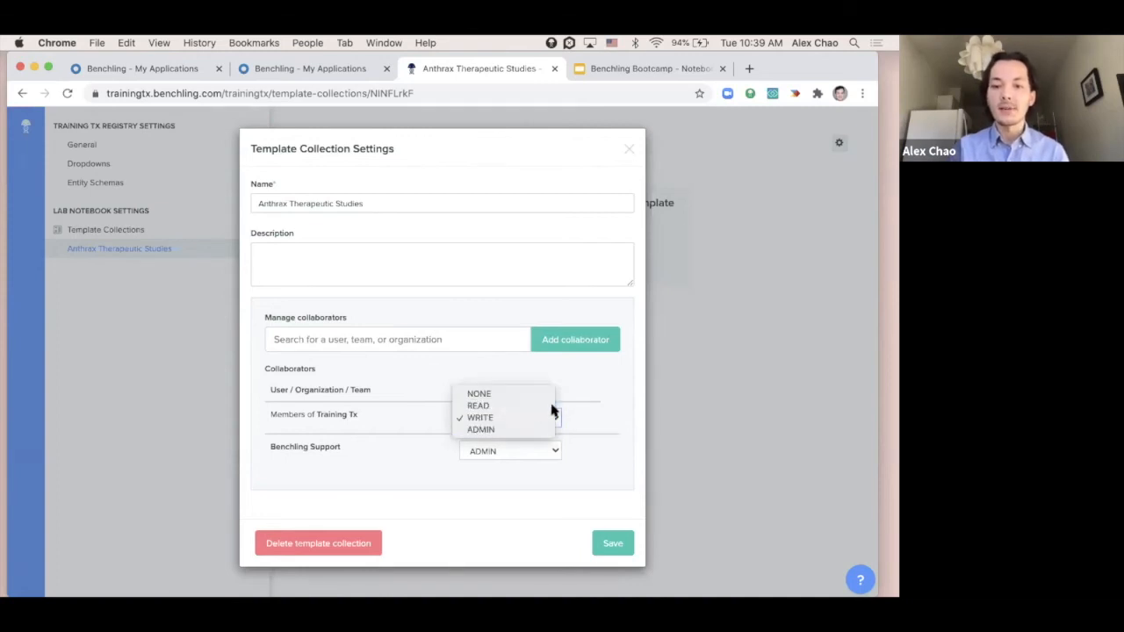
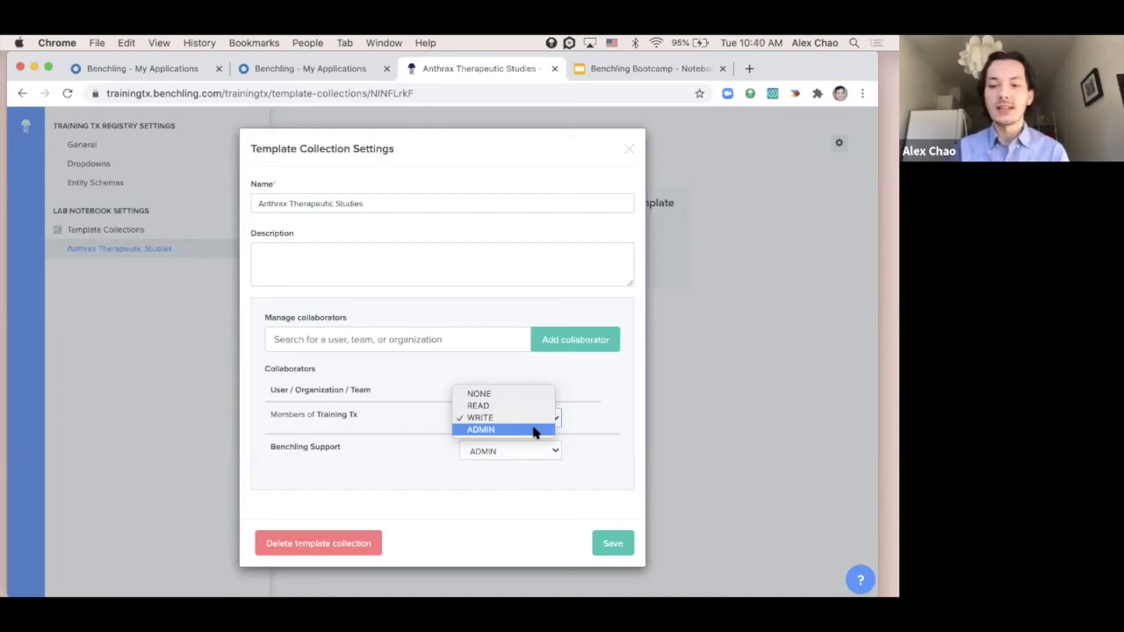
pyautogui.click(589, 428)
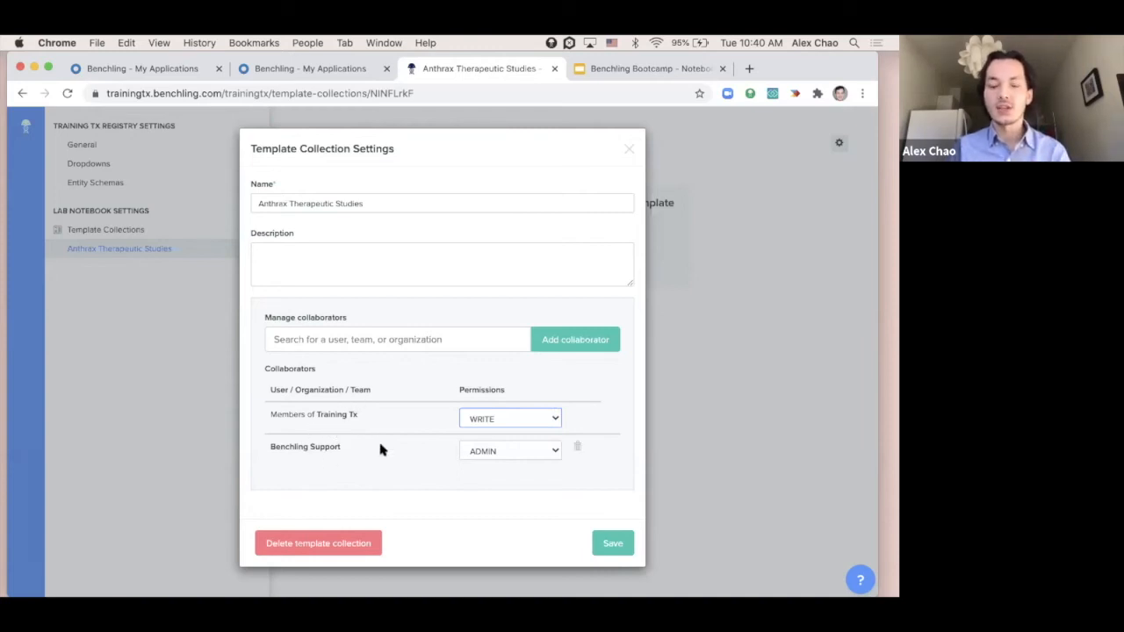
pyautogui.click(421, 458)
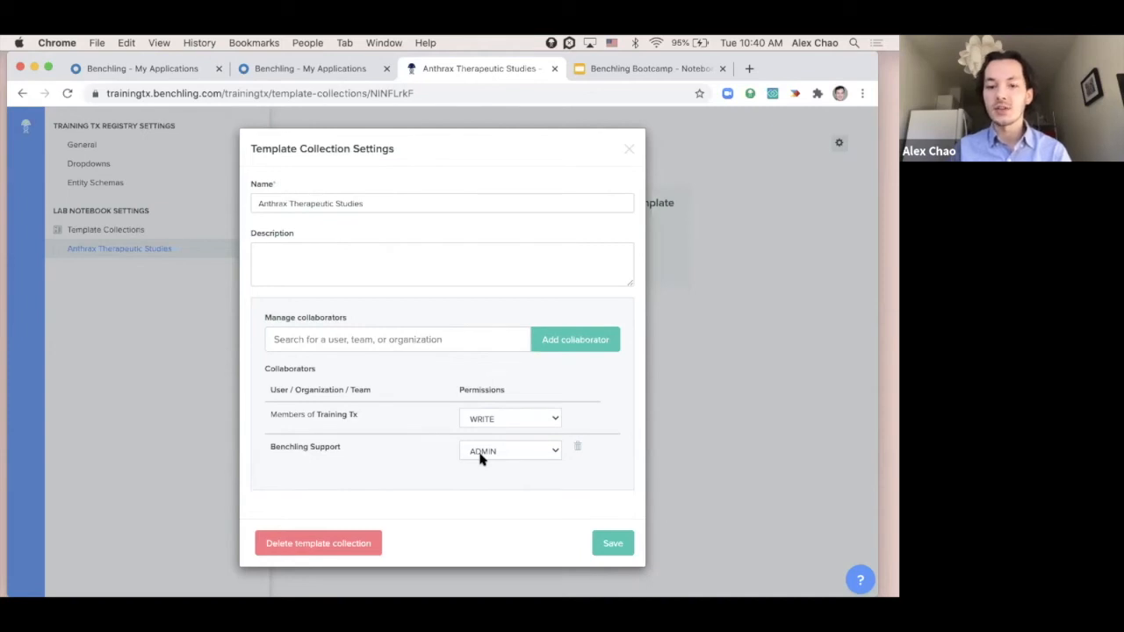
pyautogui.click(629, 150)
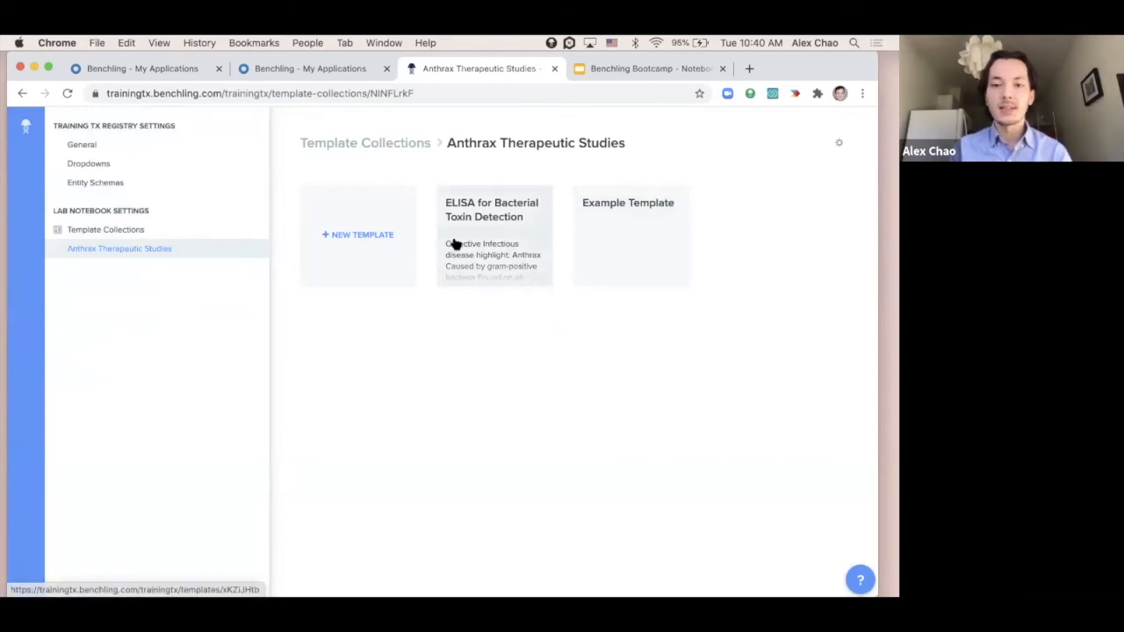
# Look through the ELISA for Bacterial Toxin Detection template and return to the Anthrax Therapeutic Studies collection.
pyautogui.click(514, 240)
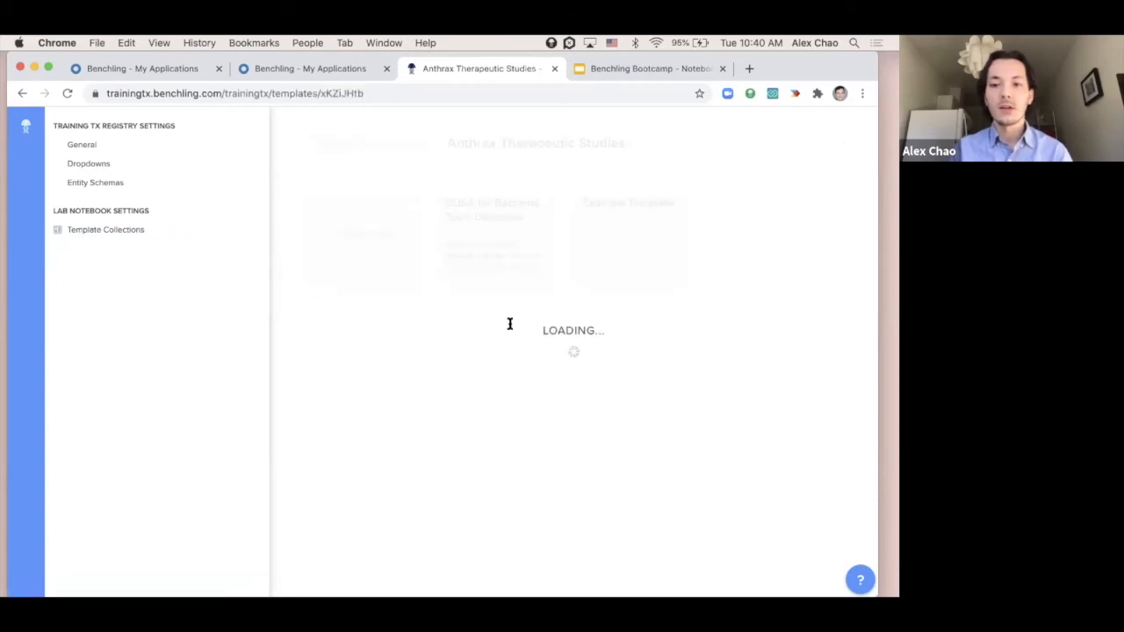
pyautogui.scroll(-5, 562, 446)
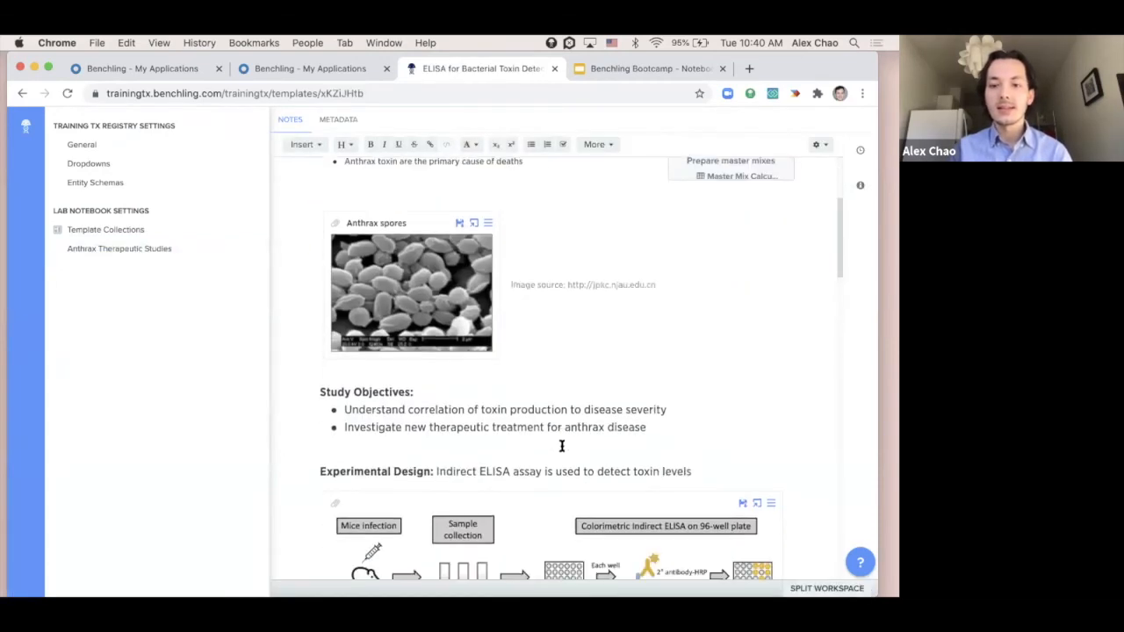
pyautogui.scroll(-3, 546, 499)
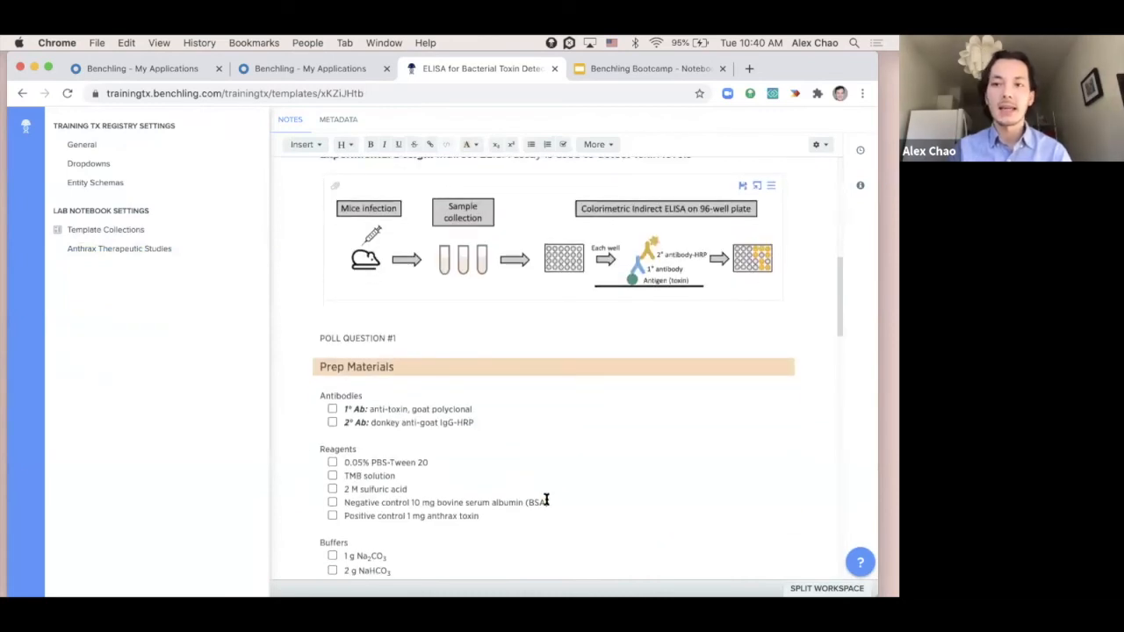
pyautogui.scroll(-1, 547, 499)
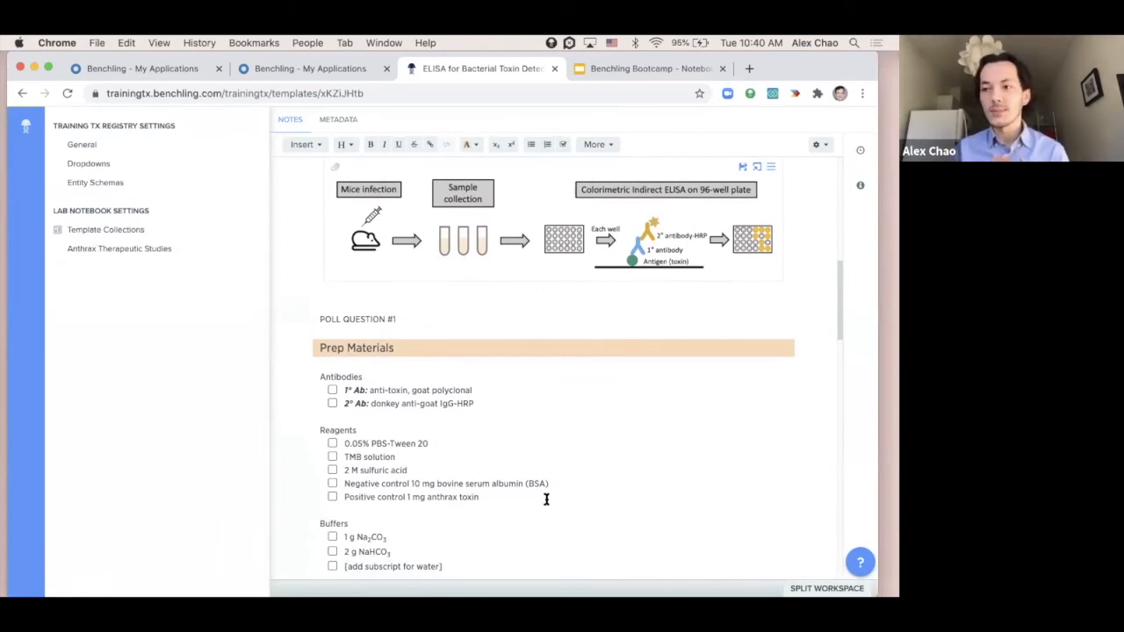
pyautogui.scroll(10, 546, 498)
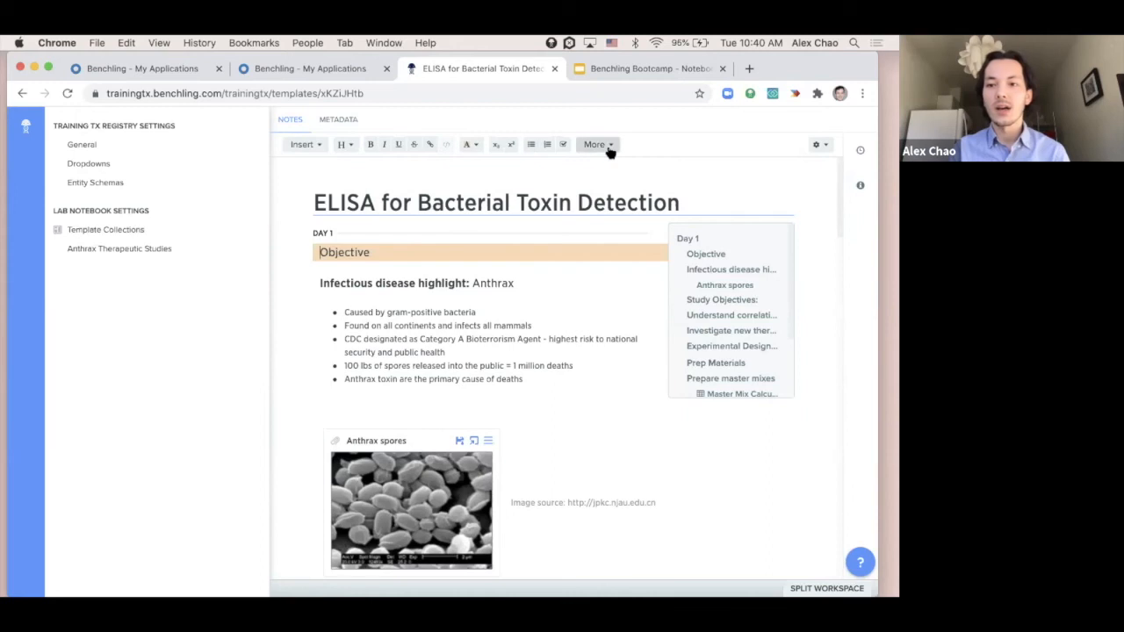
pyautogui.hscroll(-10, 535, 309)
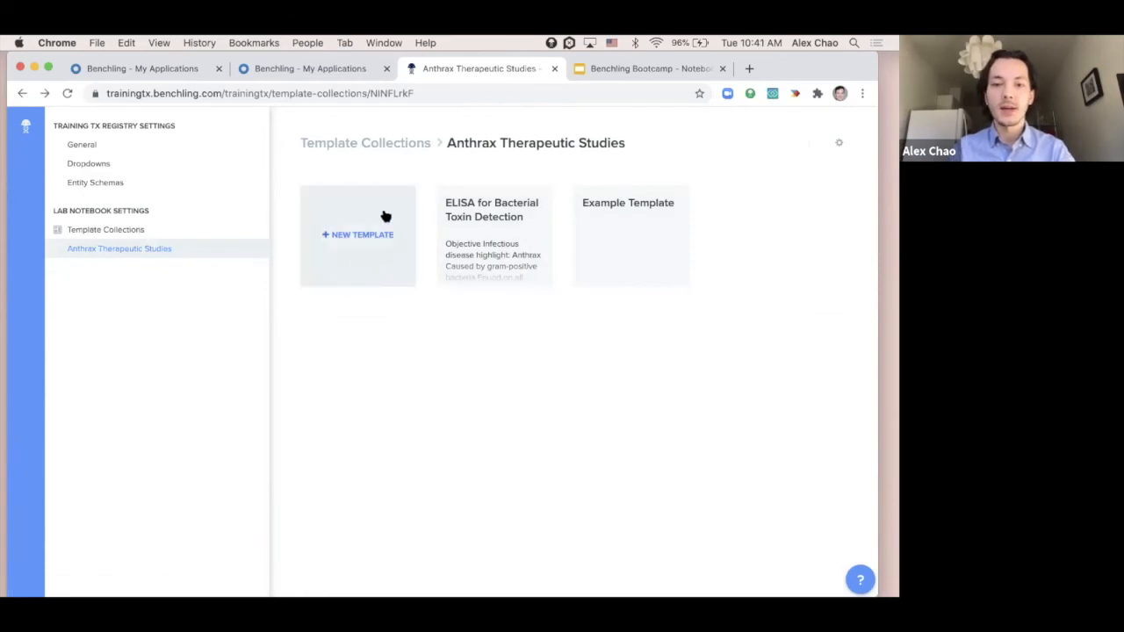
# Create a template named "Anthrax animal model genotyping" in the Anthrax Therapeutic Studies collection.
pyautogui.click(396, 261)
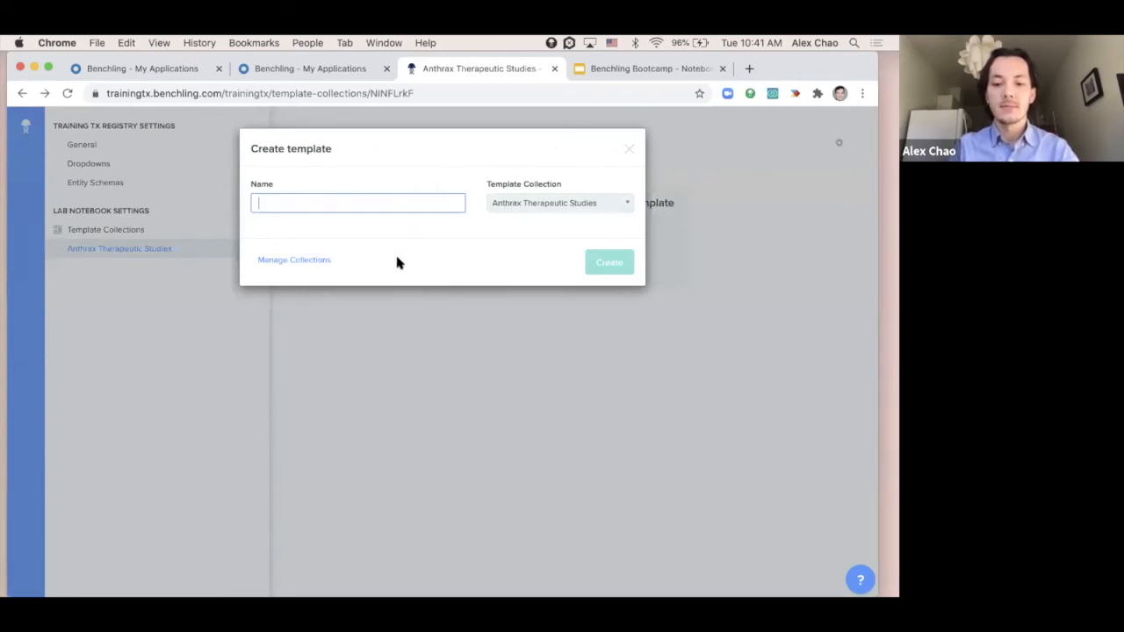
pyautogui.write('Ant')
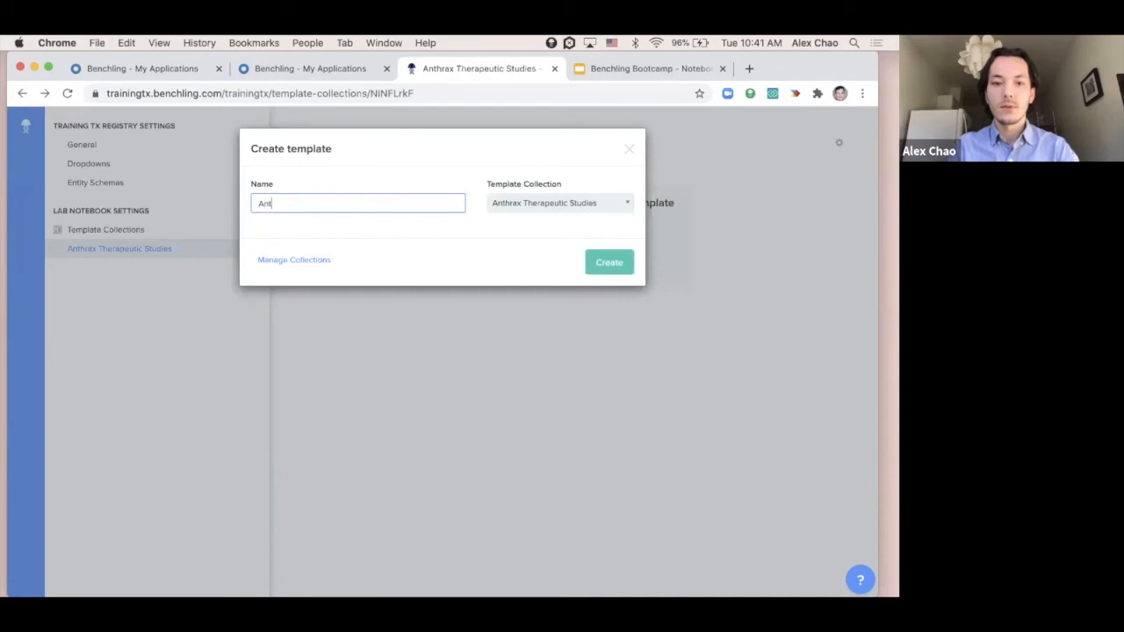
pyautogui.write('hrax ani')
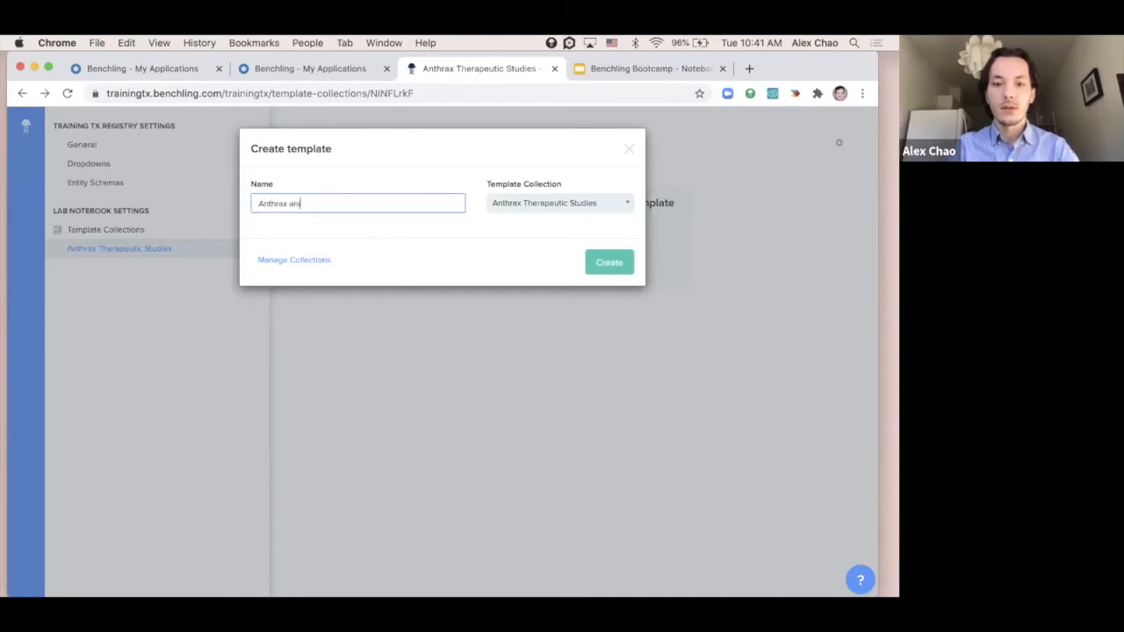
pyautogui.write('mal model genotyping')
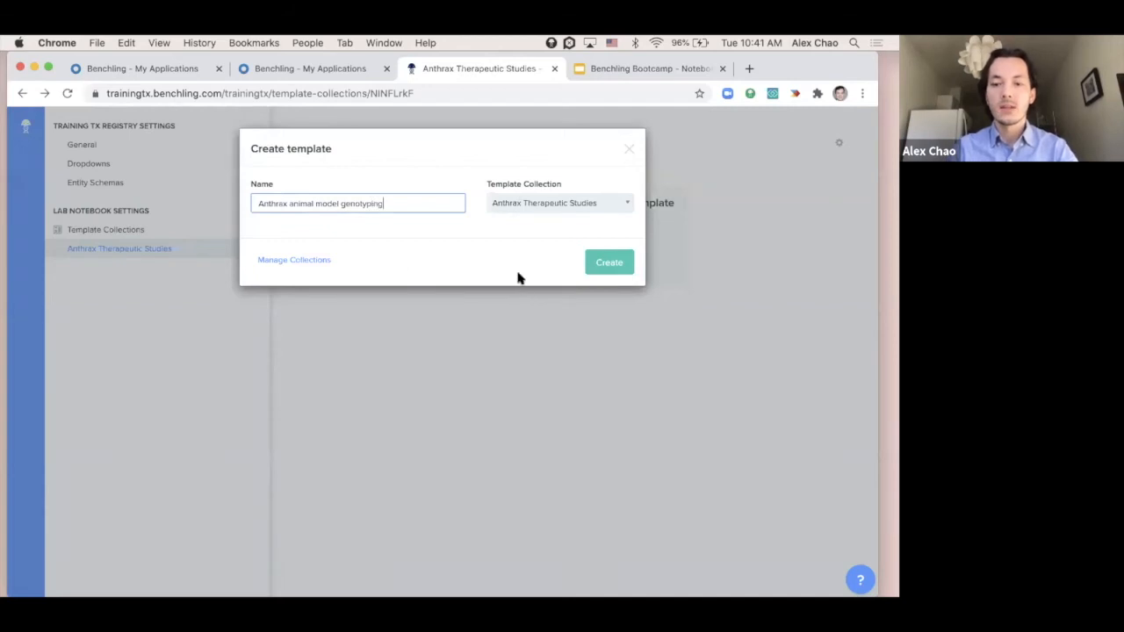
pyautogui.click(609, 265)
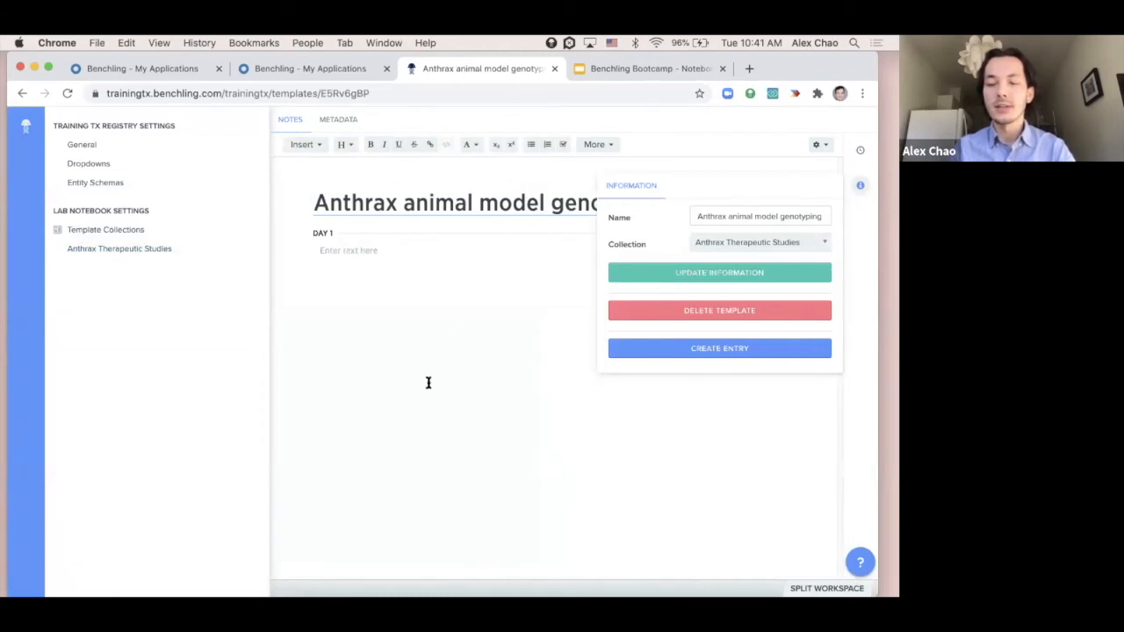
# Close the template information and insert a 2 x 2 table under Day 1 of the genotyping template.
pyautogui.click(859, 185)
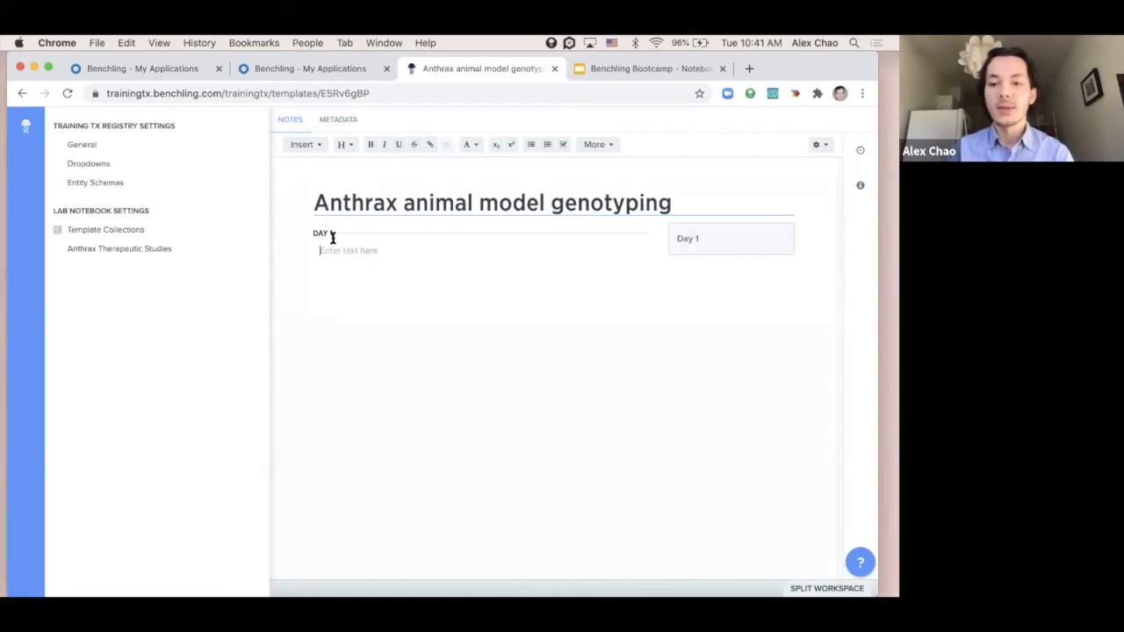
pyautogui.click(321, 151)
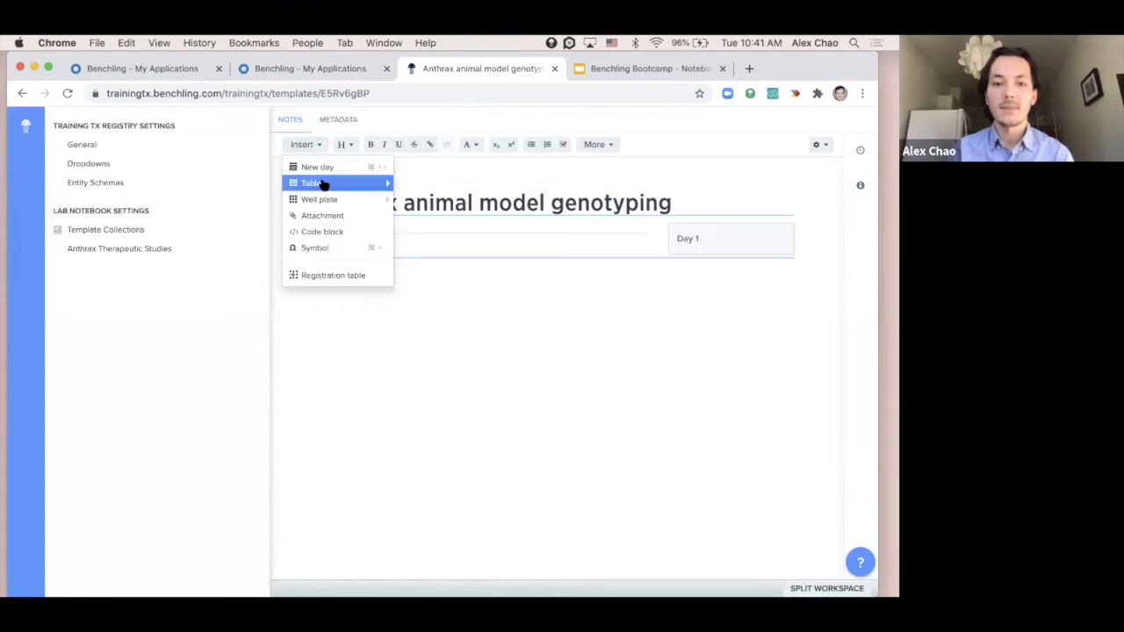
pyautogui.moveTo(325, 184)
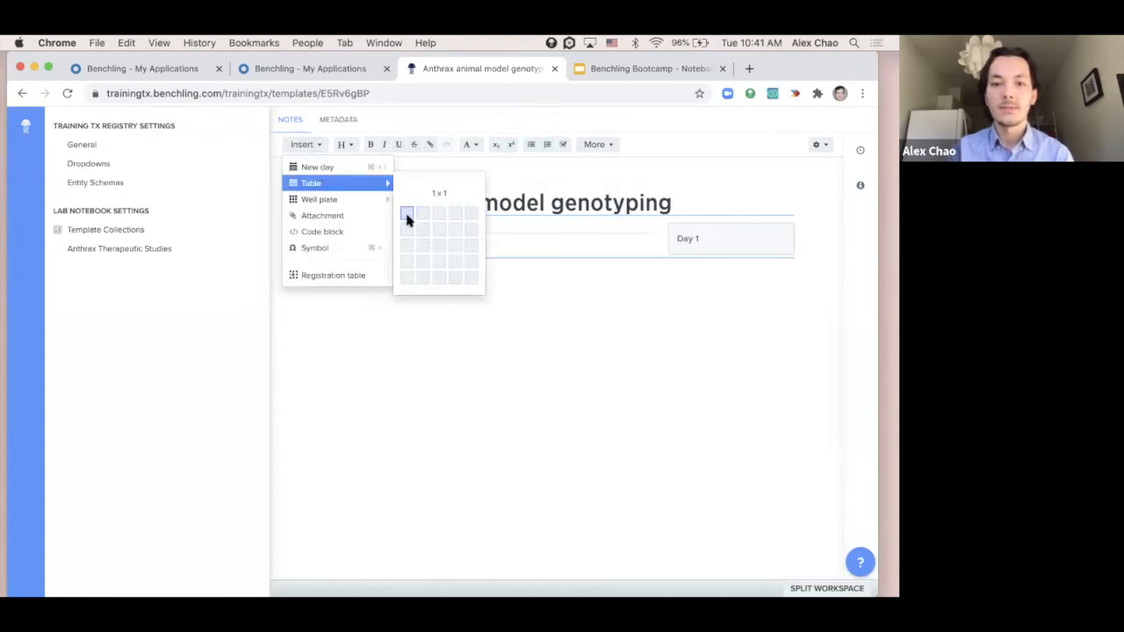
pyautogui.click(426, 227)
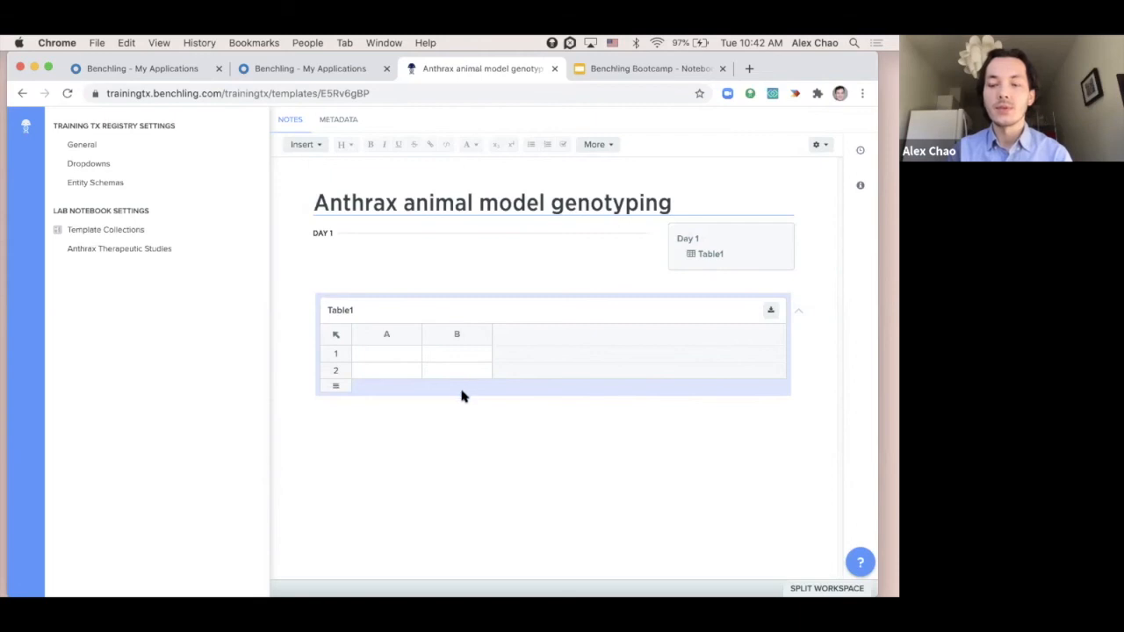
# Add a blank line below the table and insert an attachment placeholder there.
pyautogui.click(435, 413)
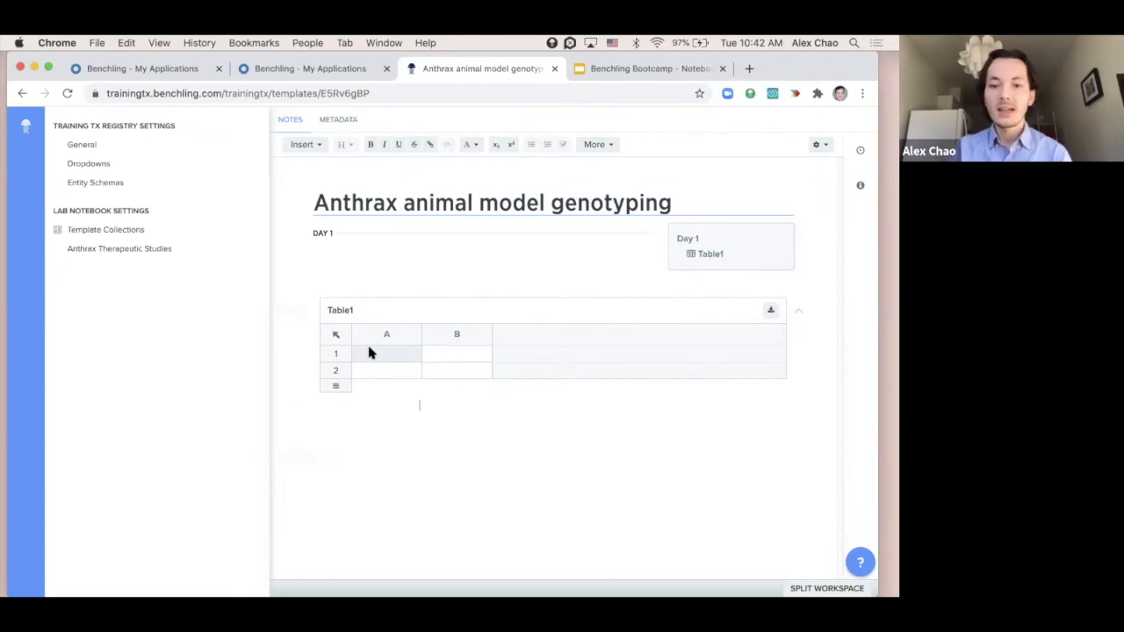
pyautogui.click(418, 405)
pyautogui.press('Return')
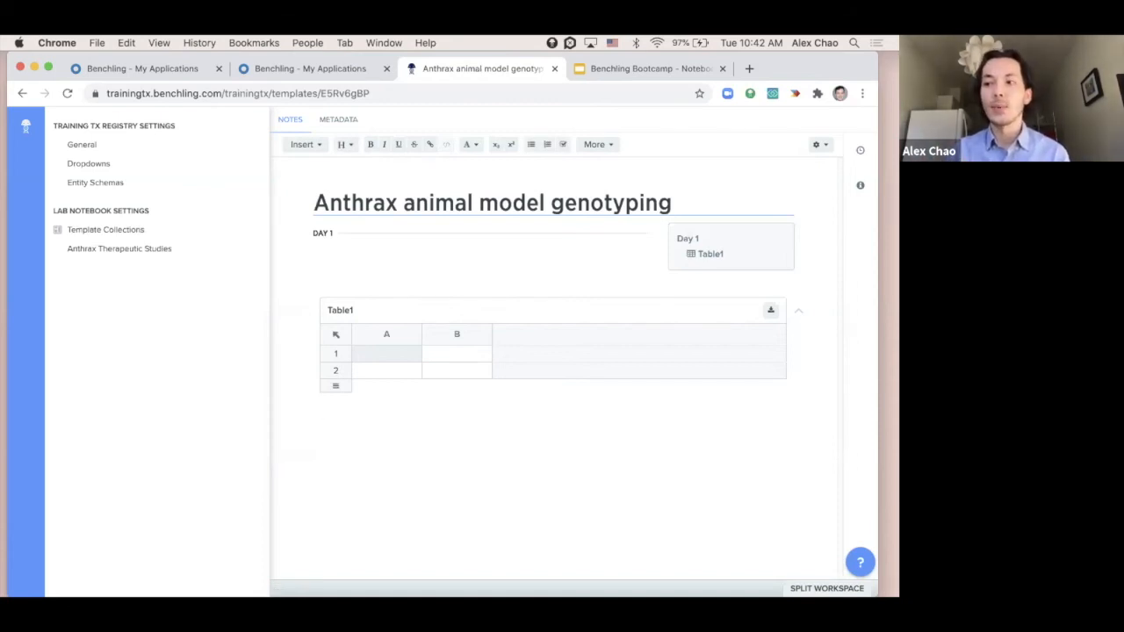
pyautogui.click(321, 151)
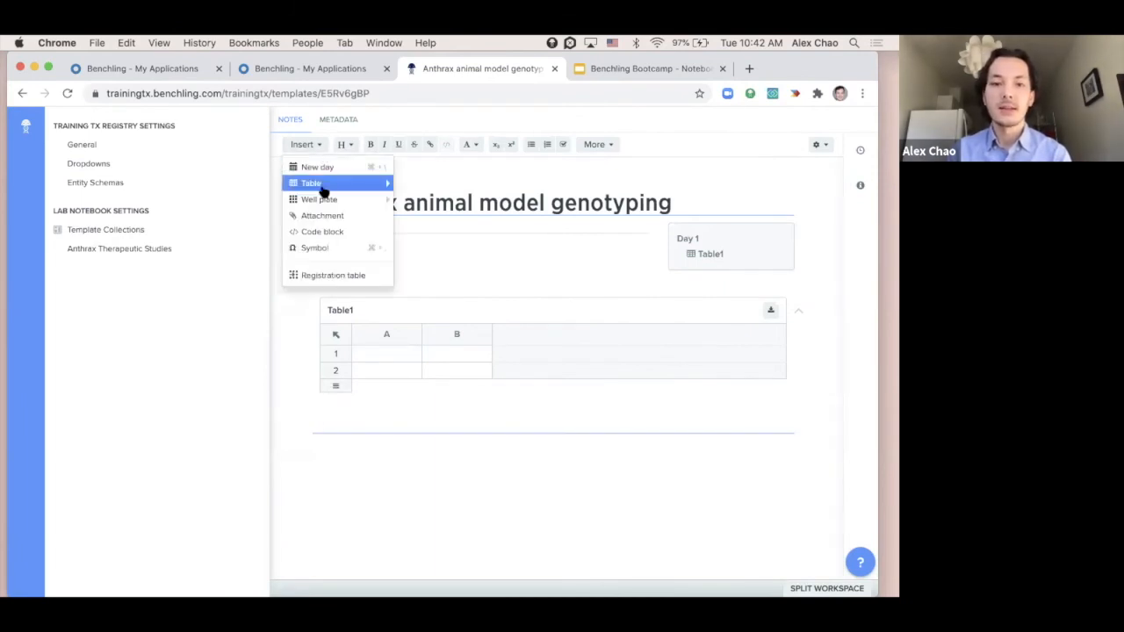
pyautogui.click(322, 216)
pyautogui.scroll(-4, 440, 352)
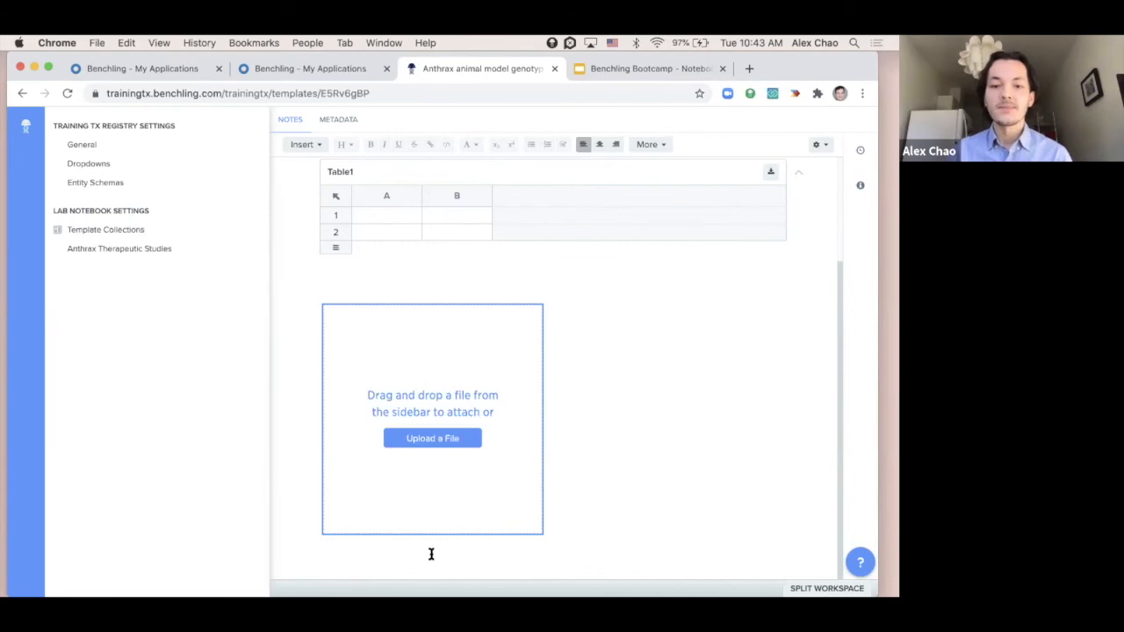
pyautogui.scroll(1, 433, 555)
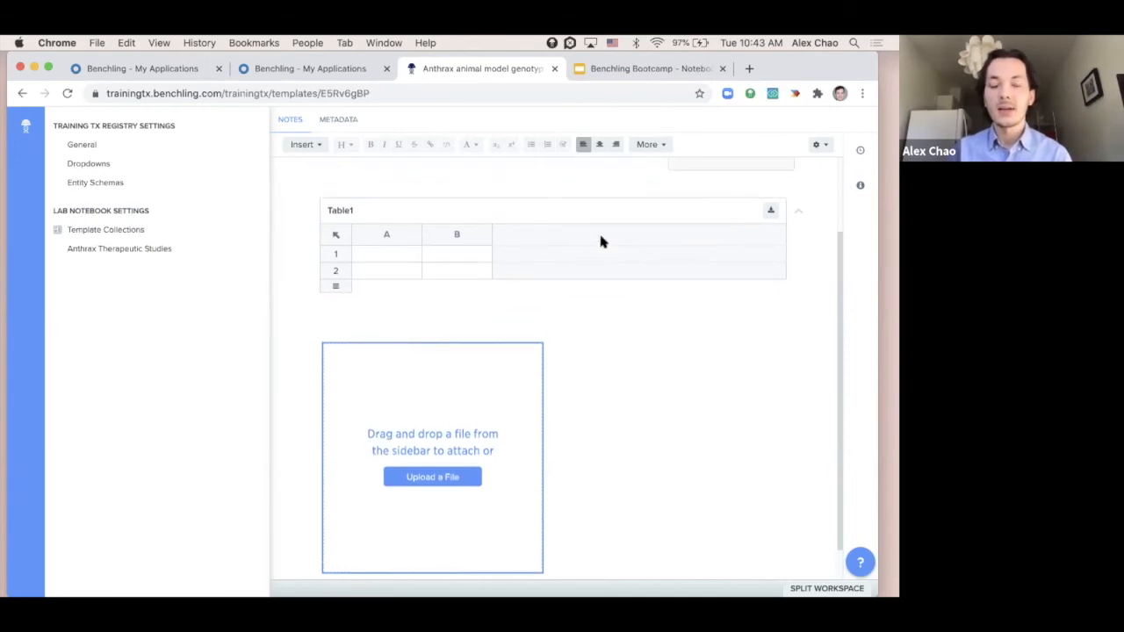
pyautogui.scroll(-1, 586, 307)
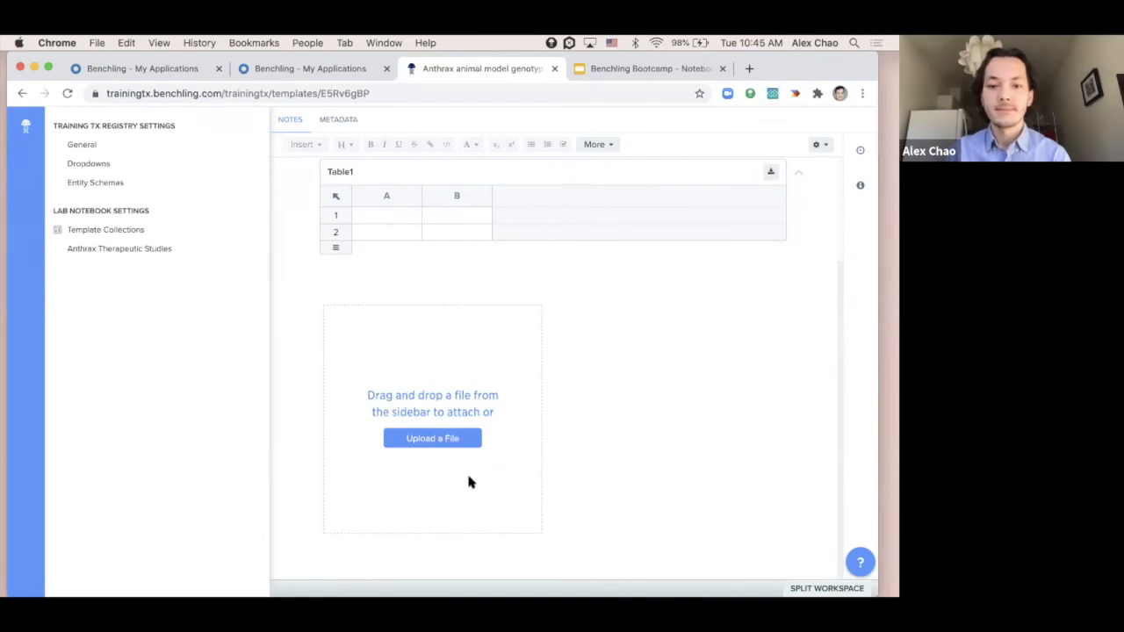
pyautogui.click(597, 288)
pyautogui.scroll(3, 597, 290)
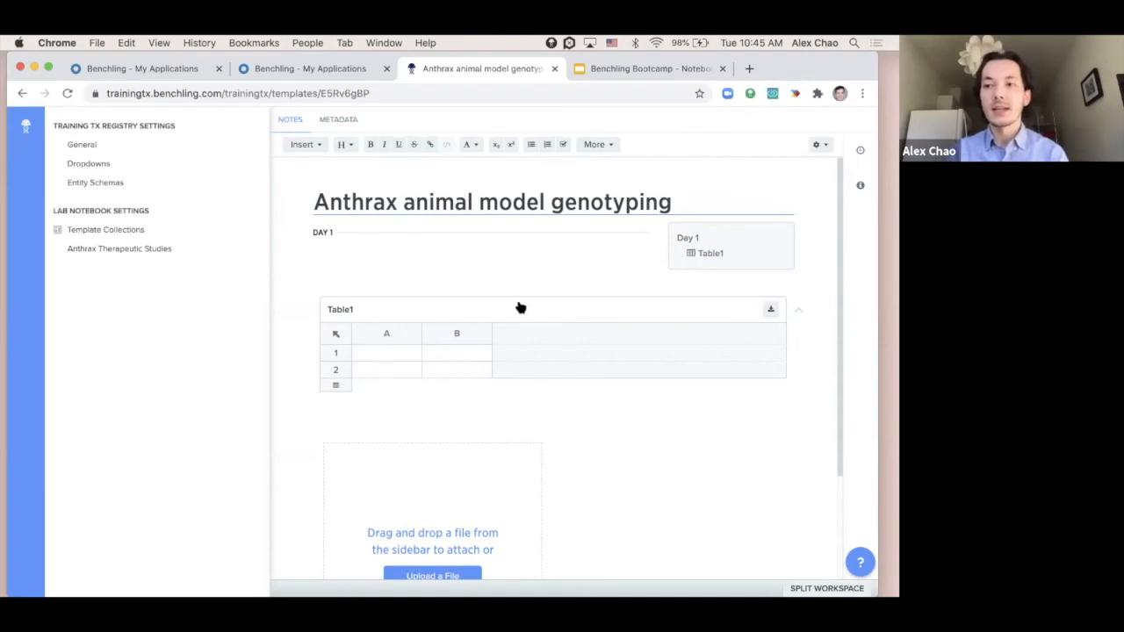
pyautogui.scroll(-2, 570, 388)
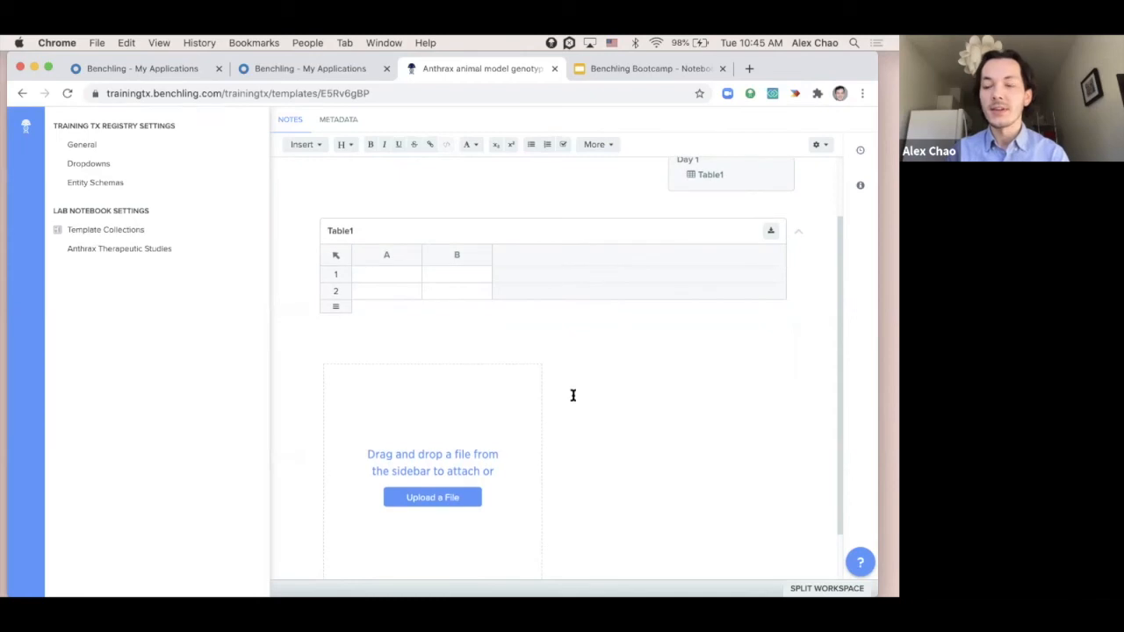
pyautogui.scroll(-1, 572, 395)
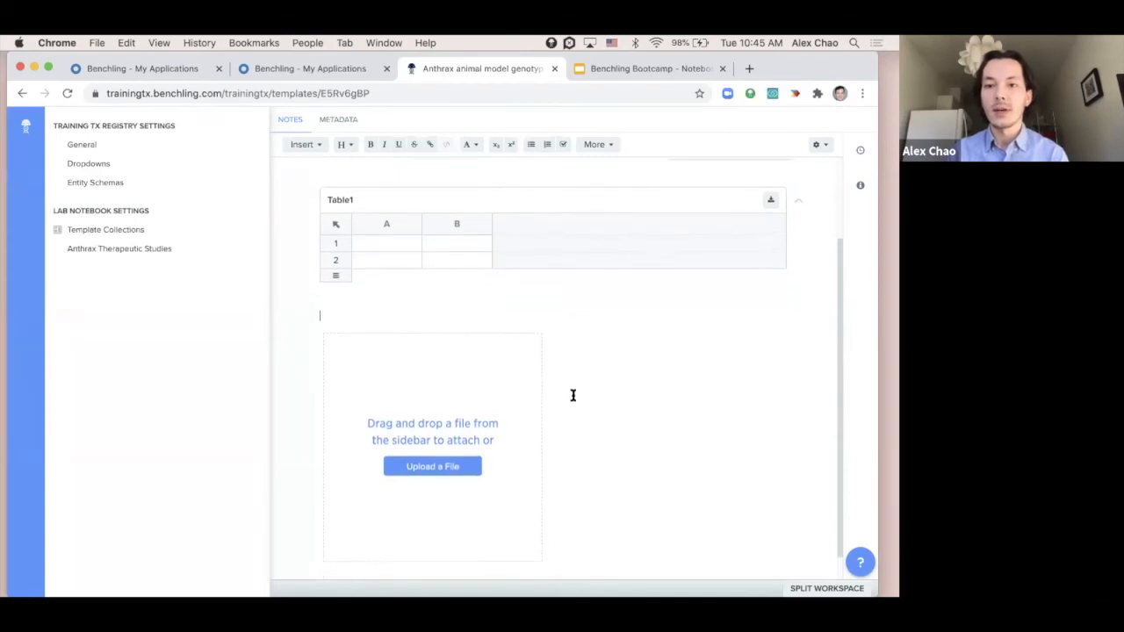
pyautogui.scroll(3, 573, 395)
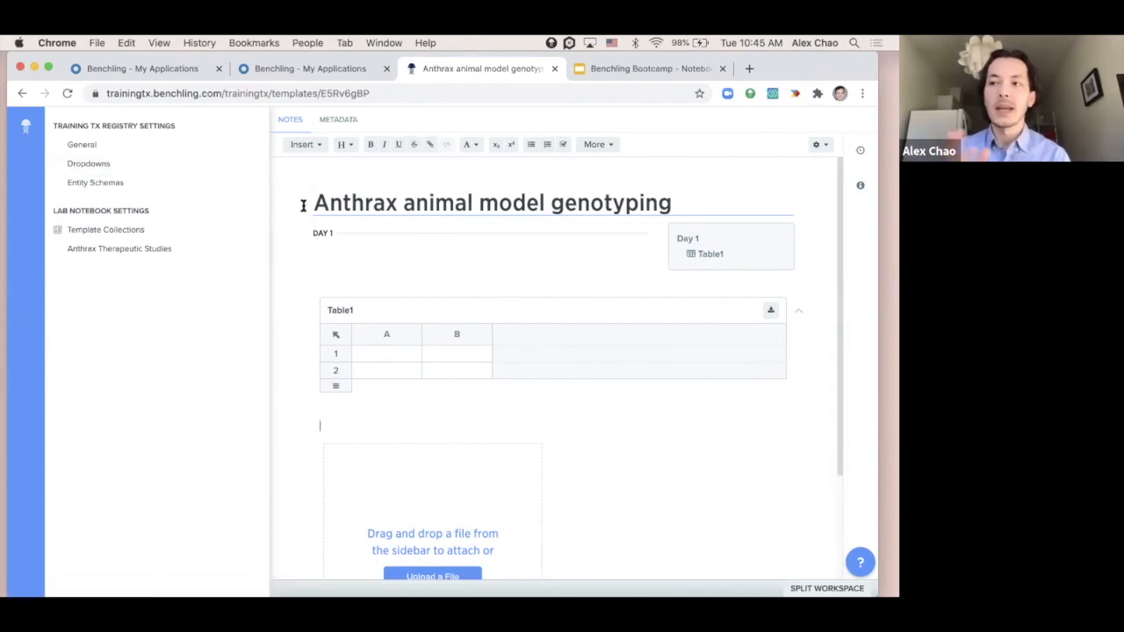
# Leave the template settings, open the global search and clear the previous search filters.
pyautogui.click(27, 129)
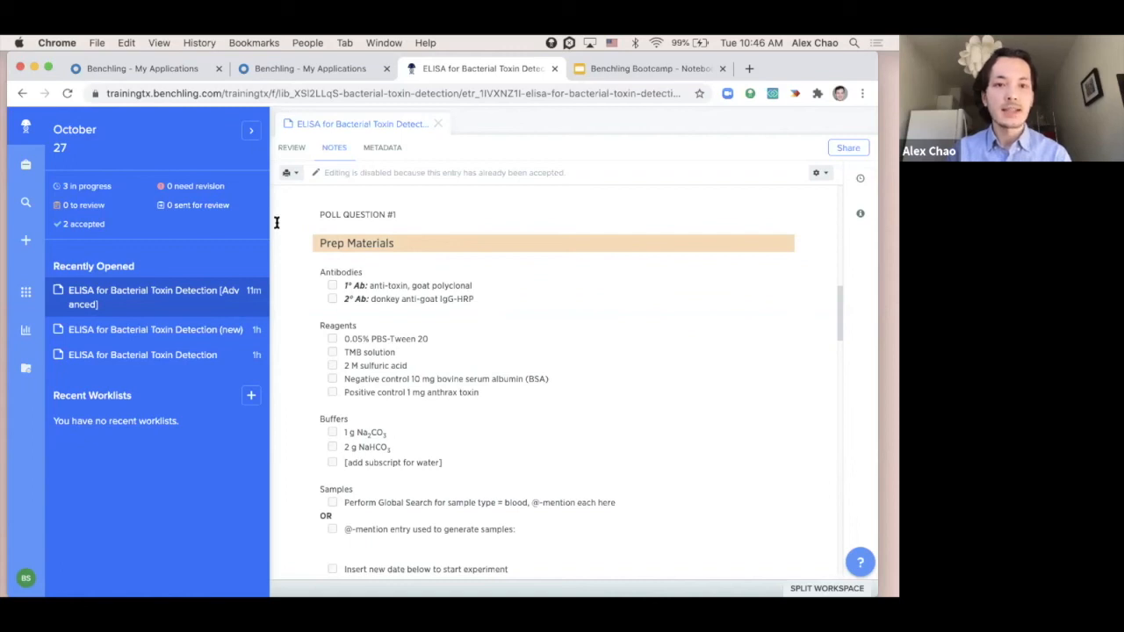
pyautogui.click(26, 203)
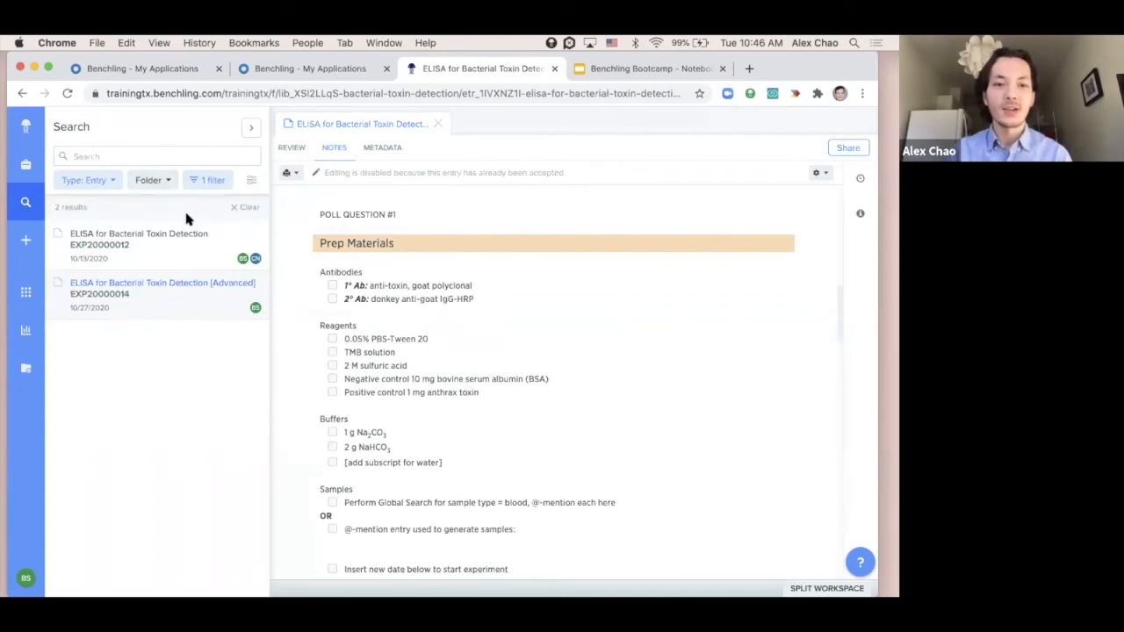
pyautogui.click(250, 208)
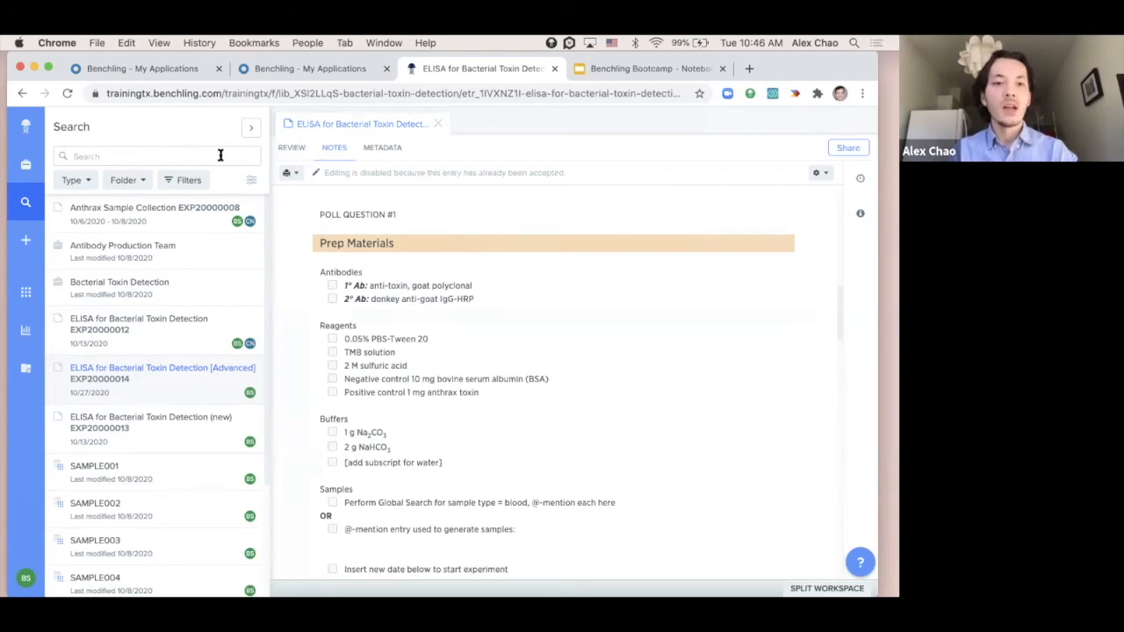
# Search for "elisa" with the type limited to Entry and check the available folder options.
pyautogui.click(111, 157)
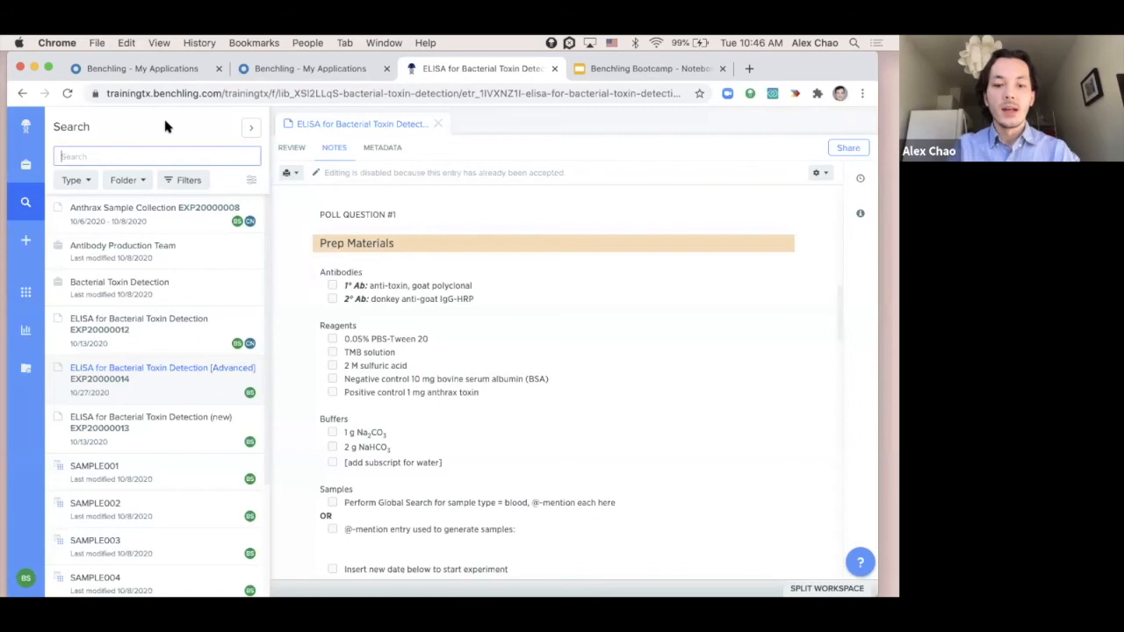
pyautogui.write('eli')
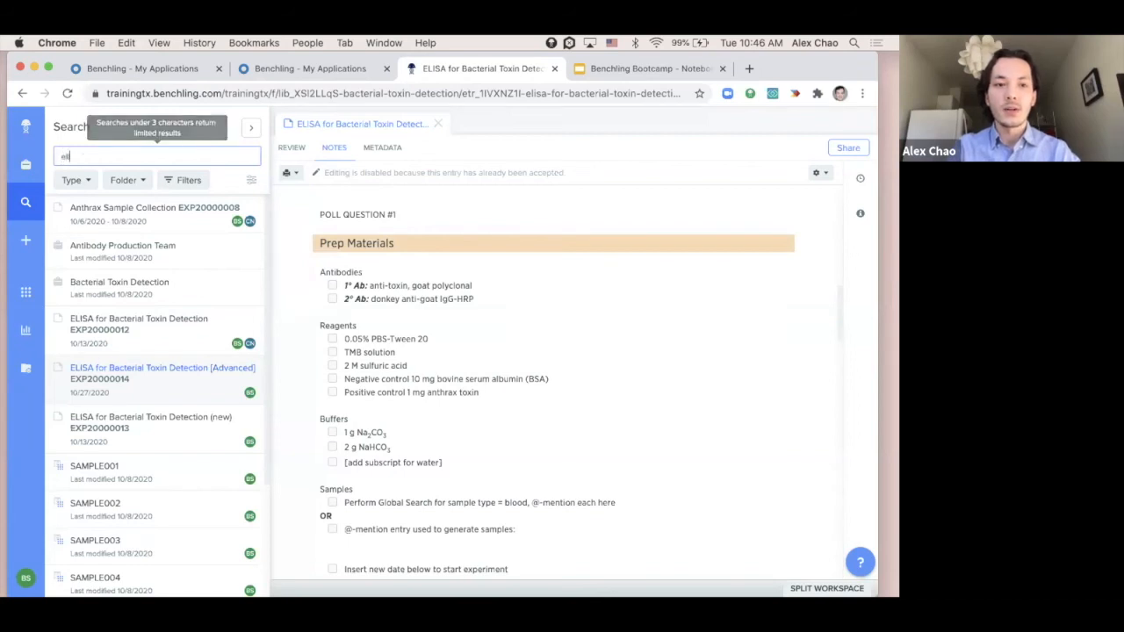
pyautogui.write('sa')
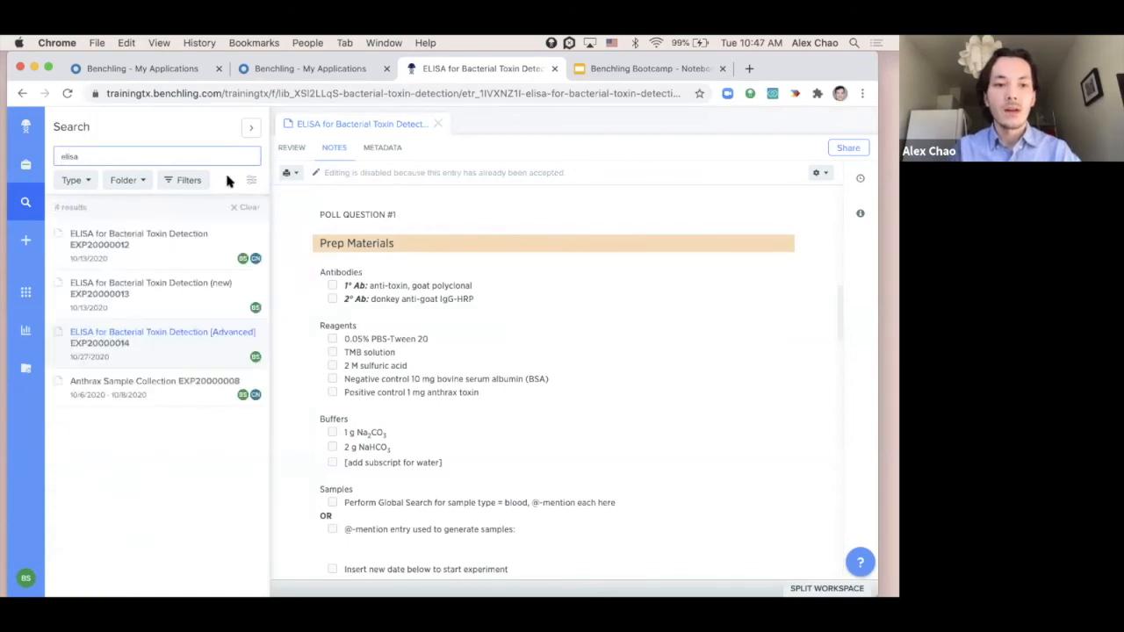
pyautogui.click(91, 186)
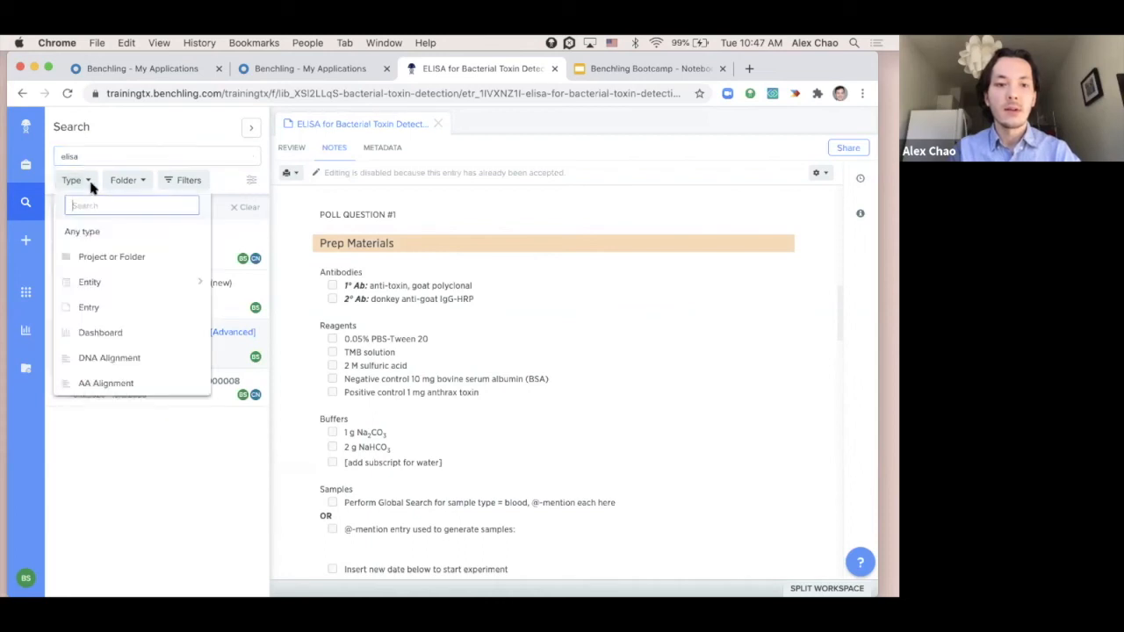
pyautogui.click(133, 308)
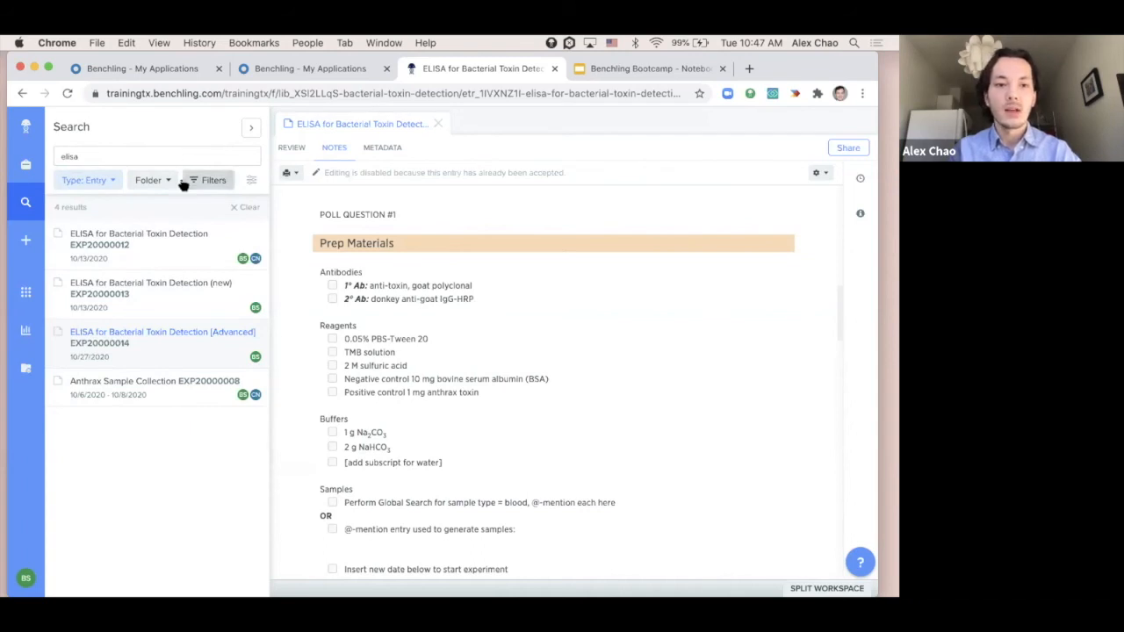
pyautogui.click(170, 183)
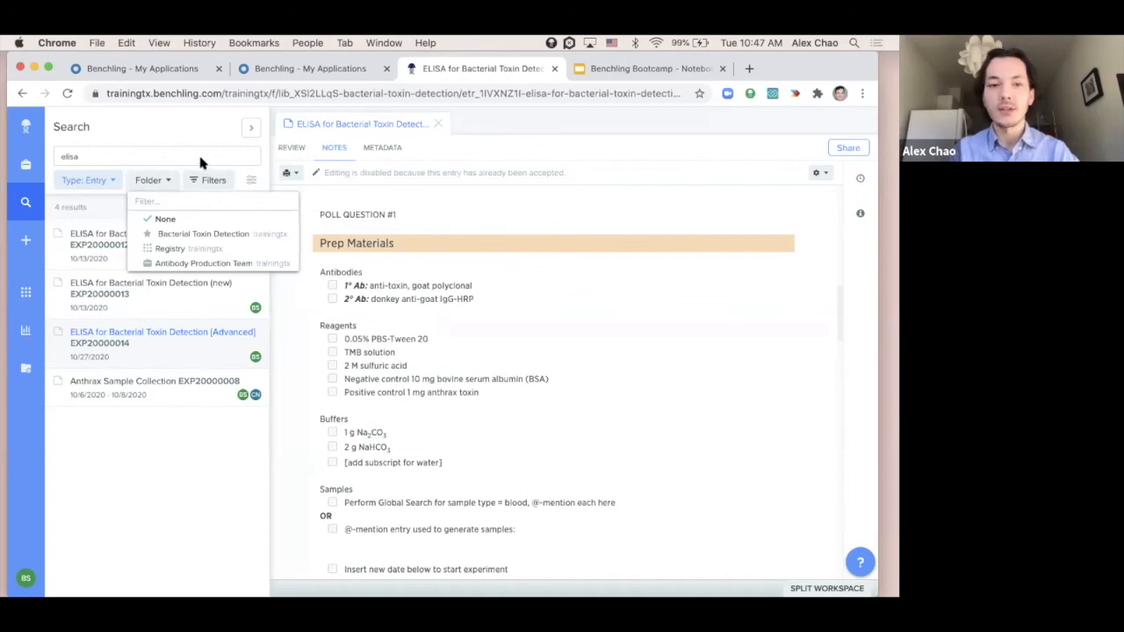
pyautogui.click(235, 183)
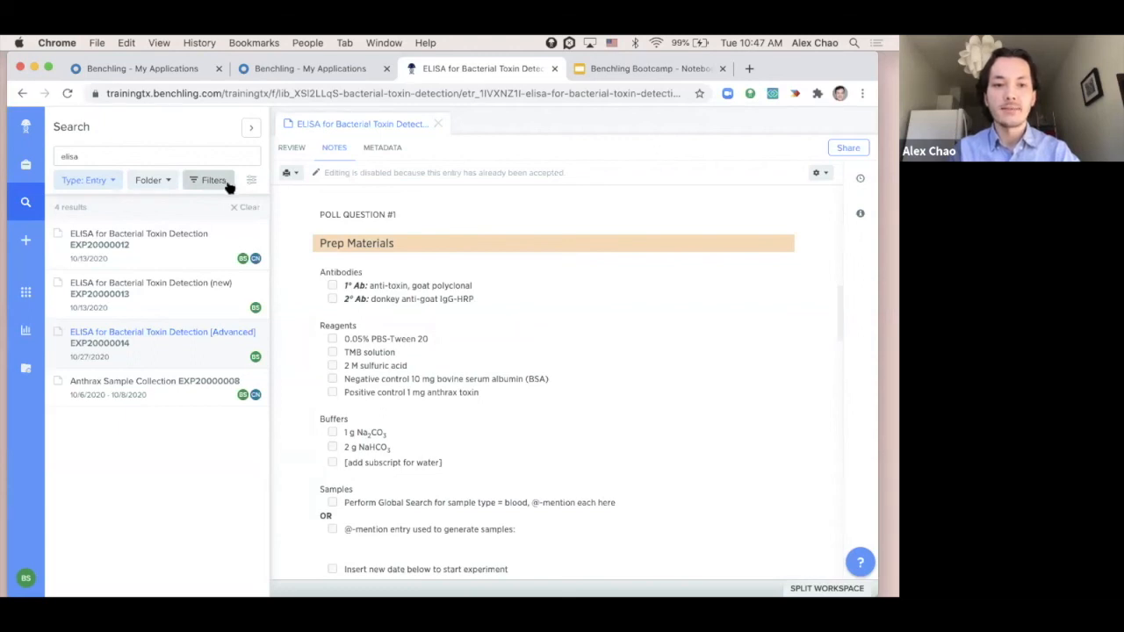
# Filter the search to entries created from 2020-10-19 to 2020-10-27.
pyautogui.click(228, 185)
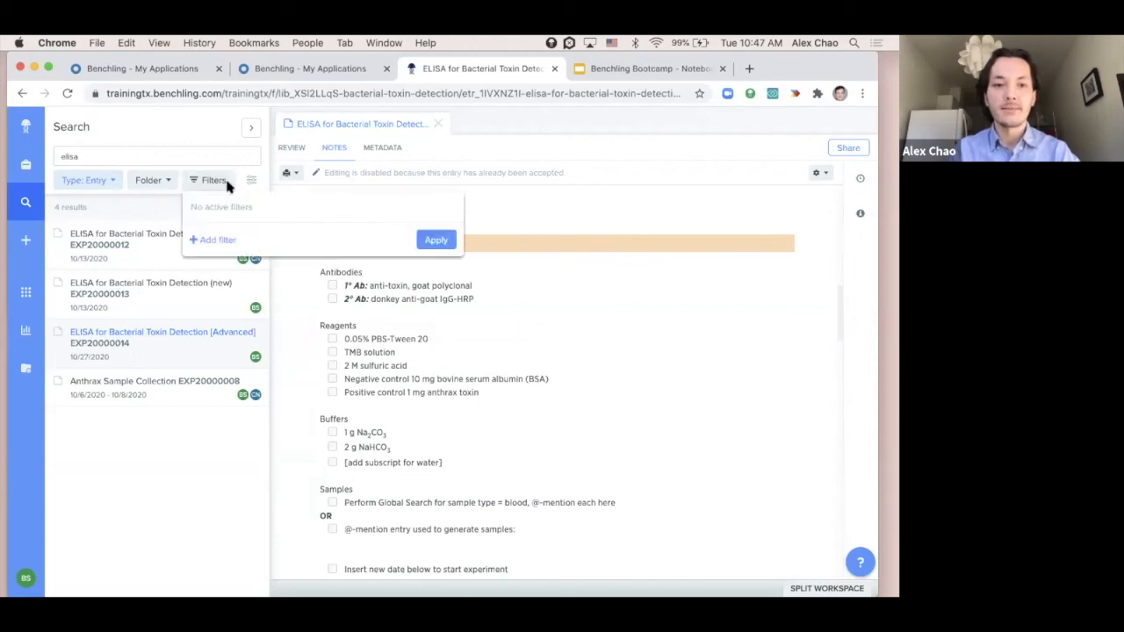
pyautogui.click(216, 239)
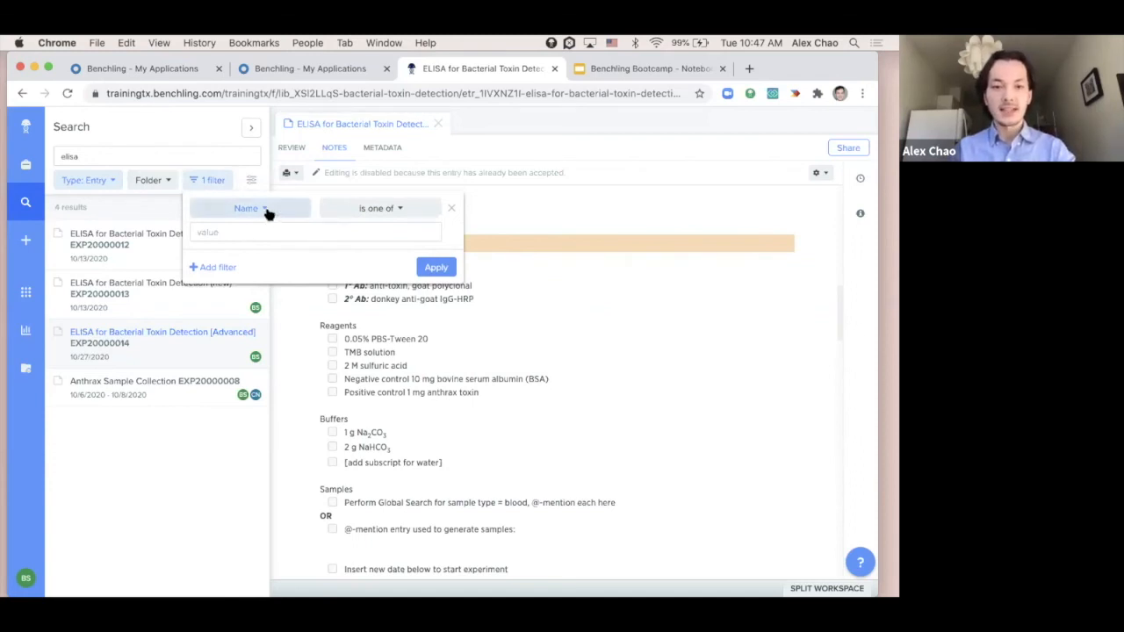
pyautogui.click(268, 210)
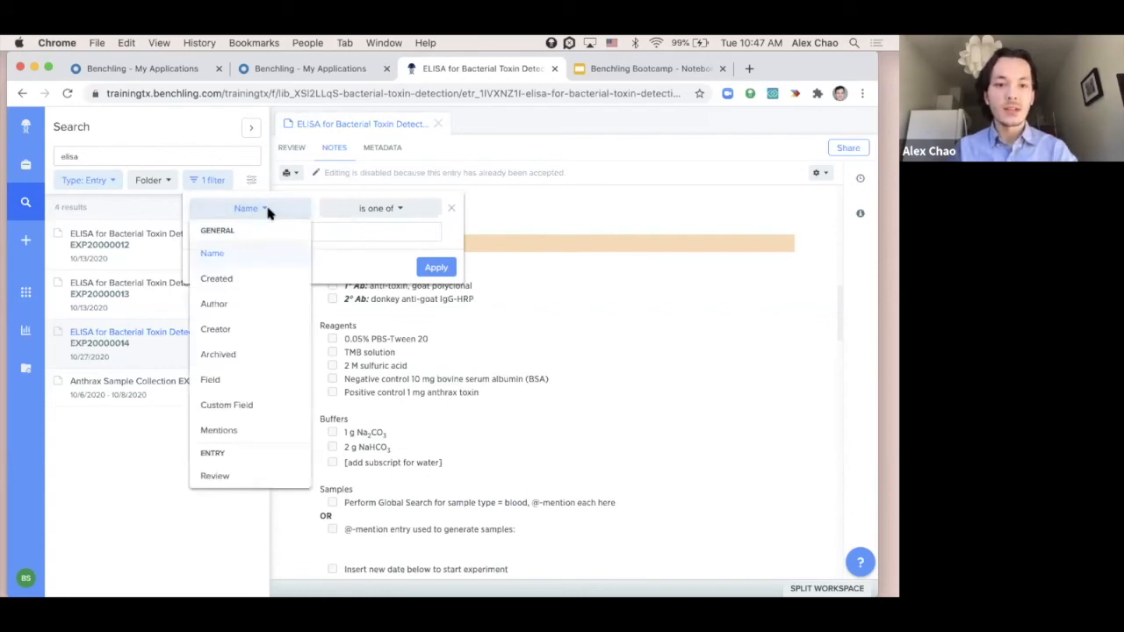
pyautogui.click(249, 280)
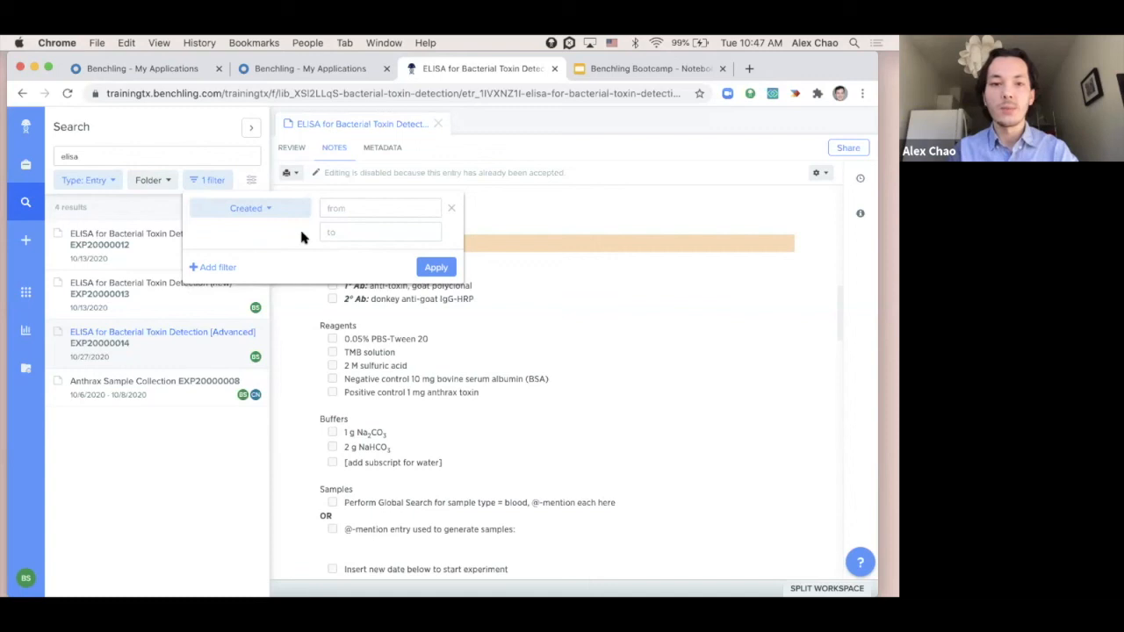
pyautogui.click(354, 208)
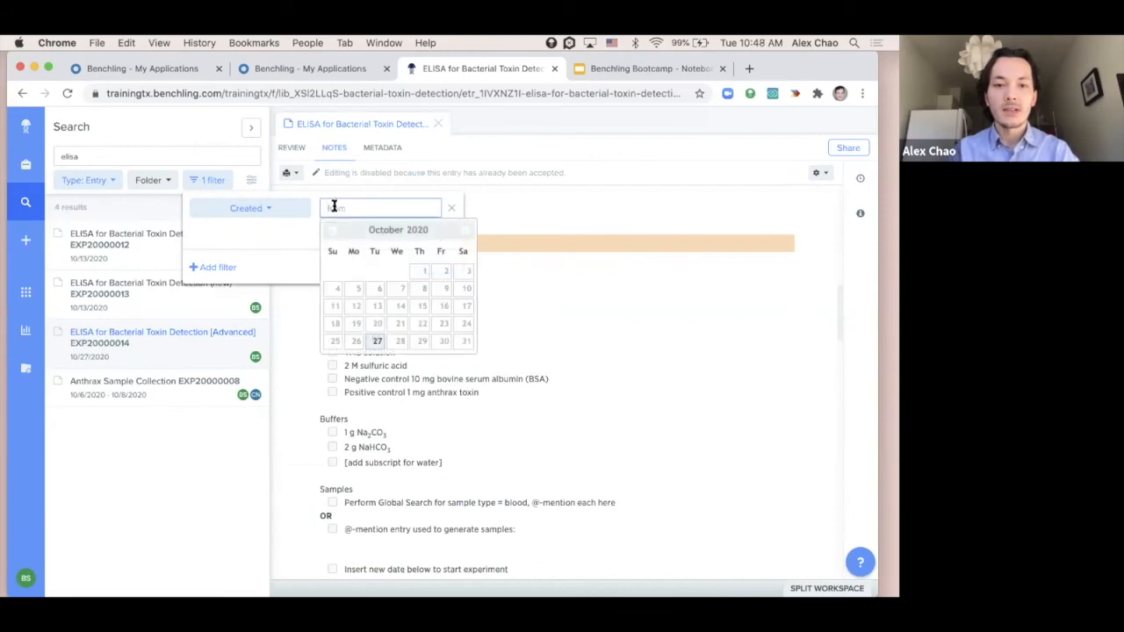
pyautogui.click(359, 326)
pyautogui.click(366, 233)
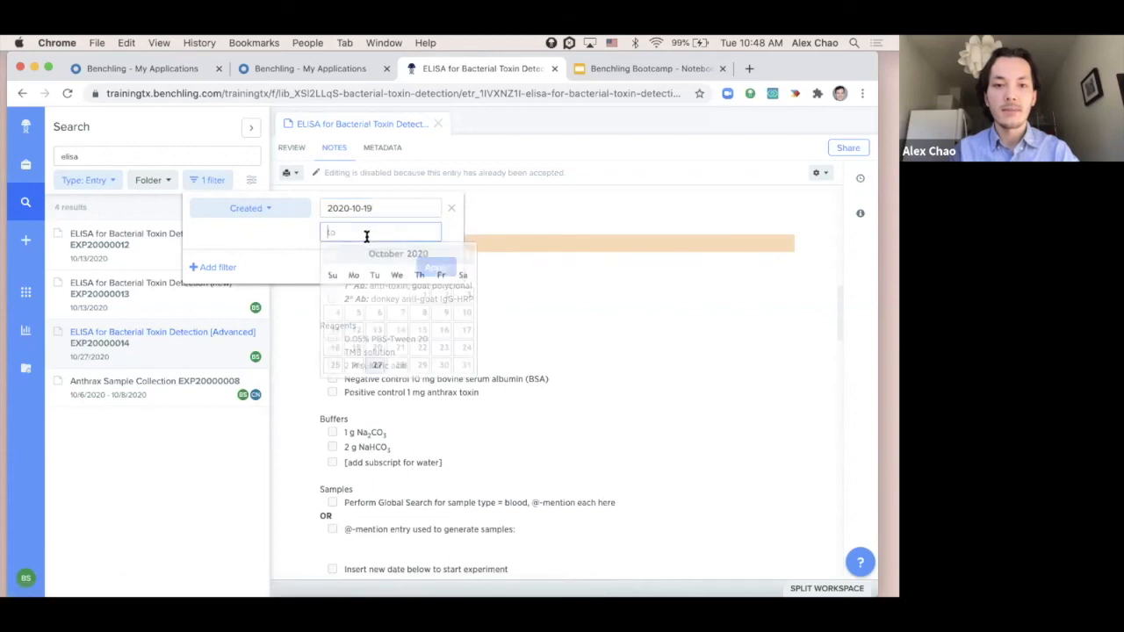
pyautogui.click(377, 365)
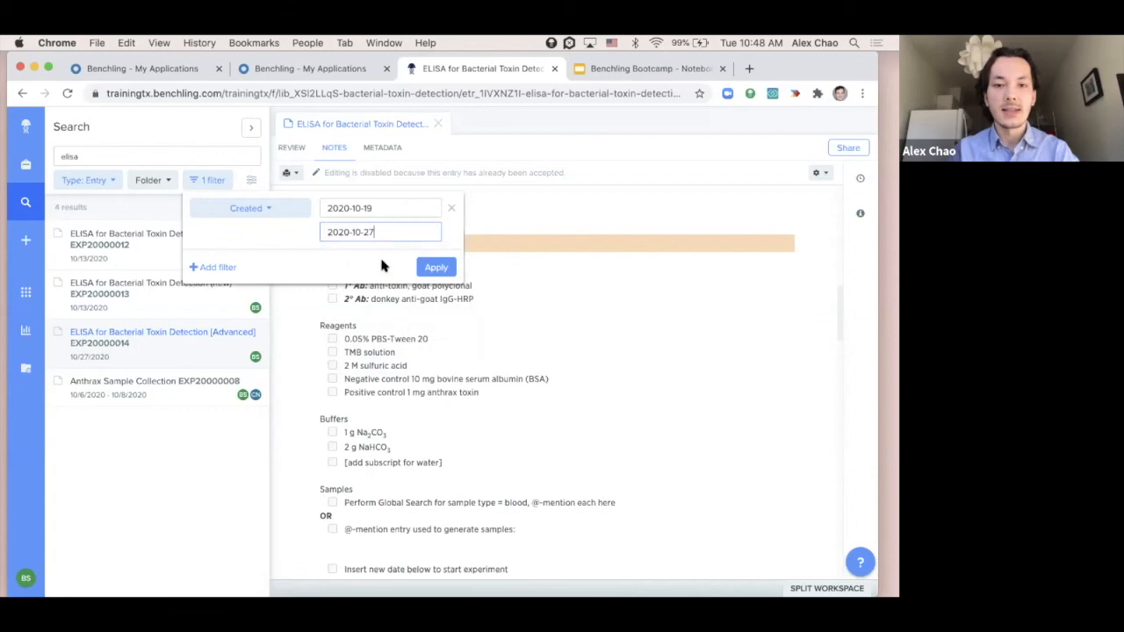
pyautogui.click(430, 267)
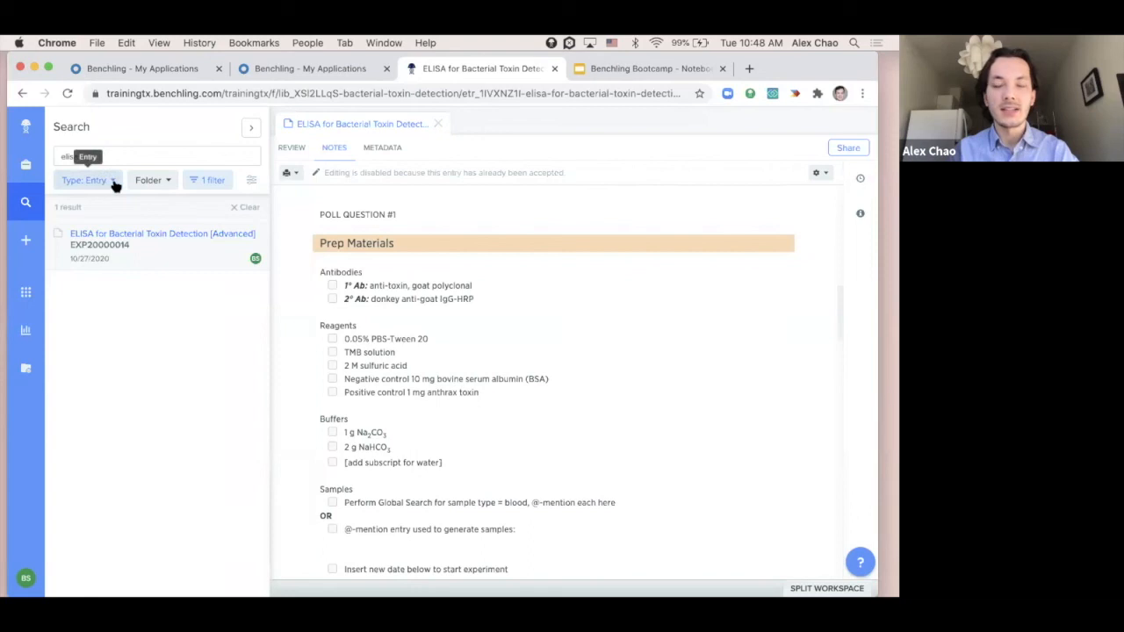
# Remove the creation date filter from the entry search.
pyautogui.click(217, 180)
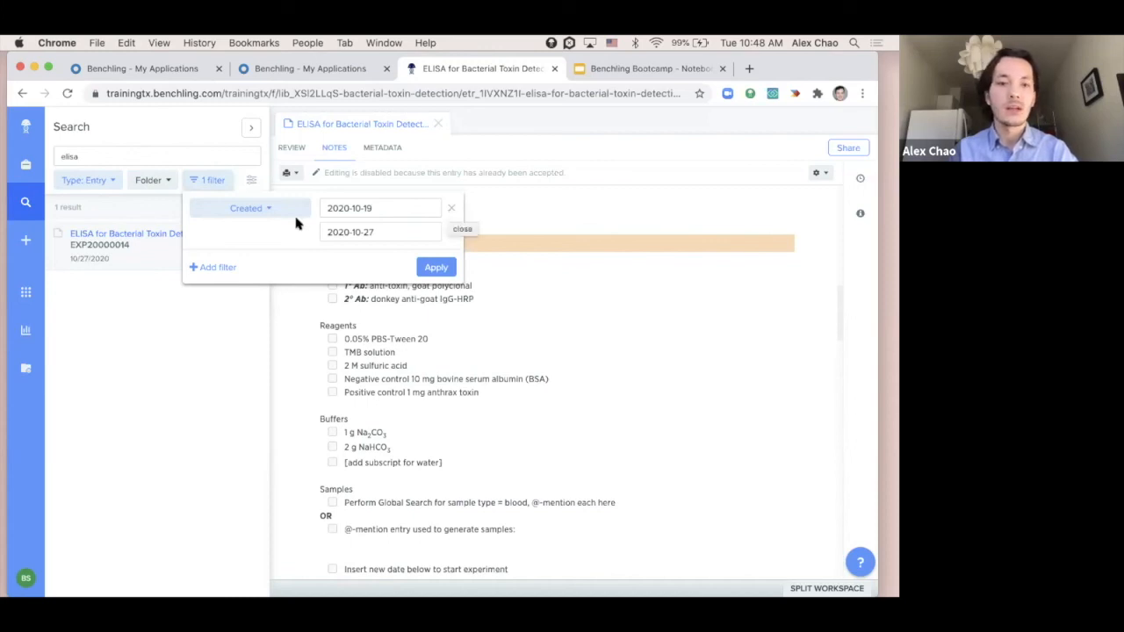
pyautogui.click(451, 209)
pyautogui.click(224, 283)
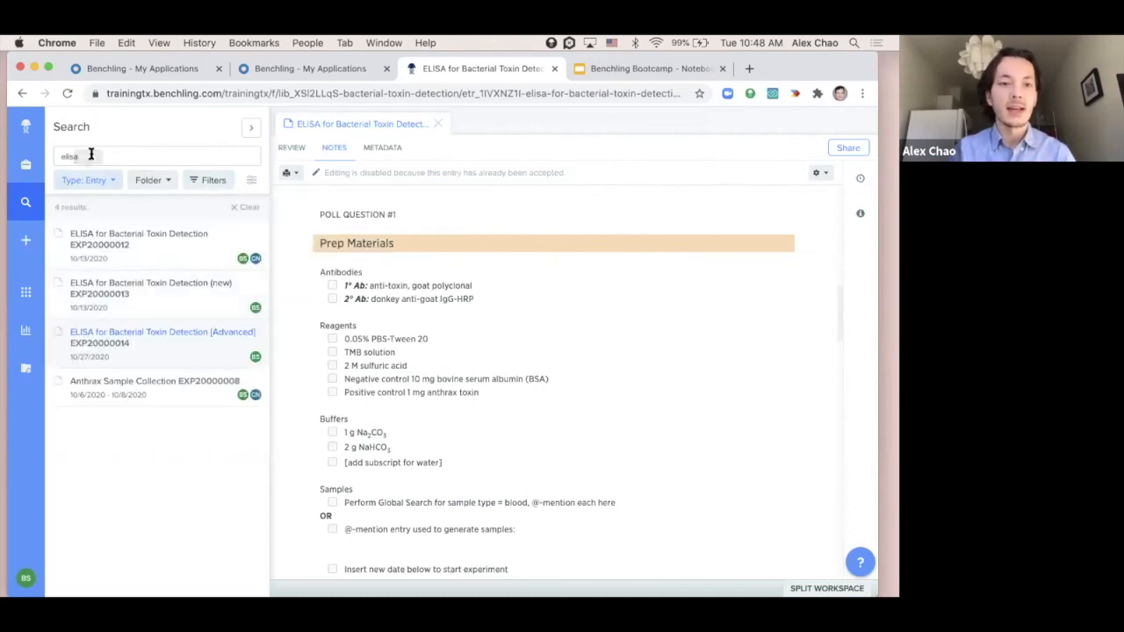
pyautogui.click(209, 184)
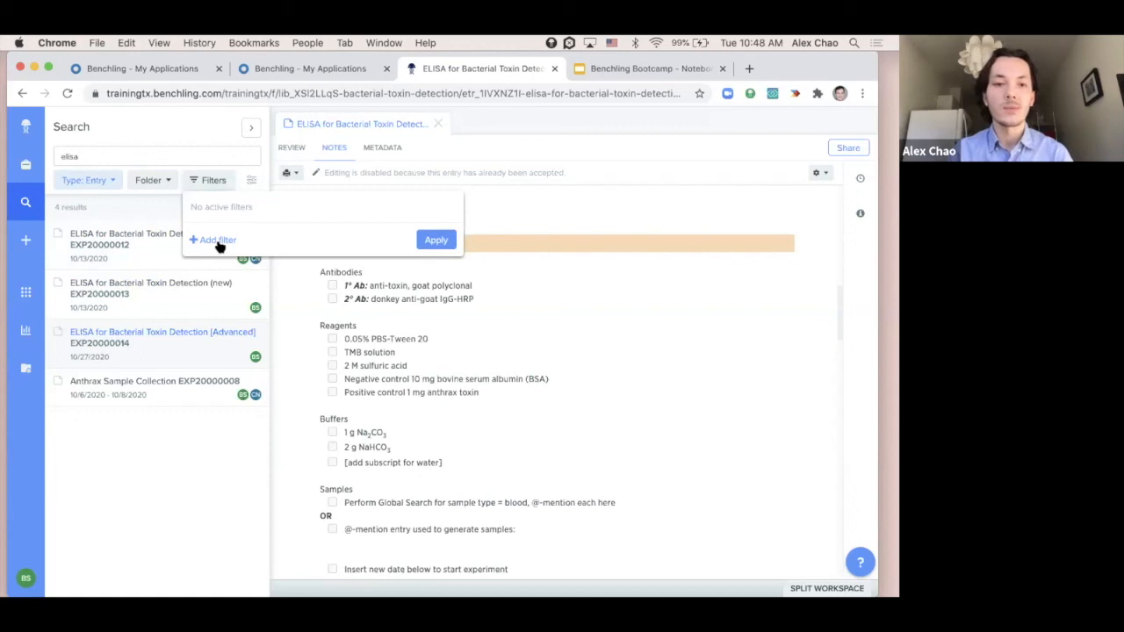
pyautogui.click(193, 125)
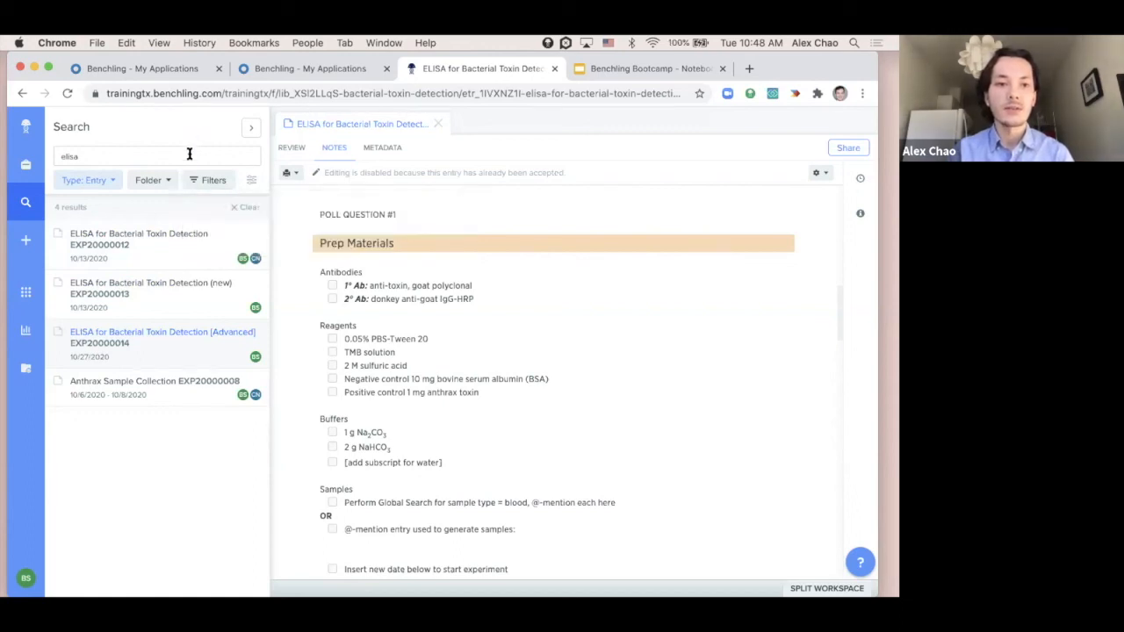
pyautogui.doubleClick(188, 155)
pyautogui.click(202, 117)
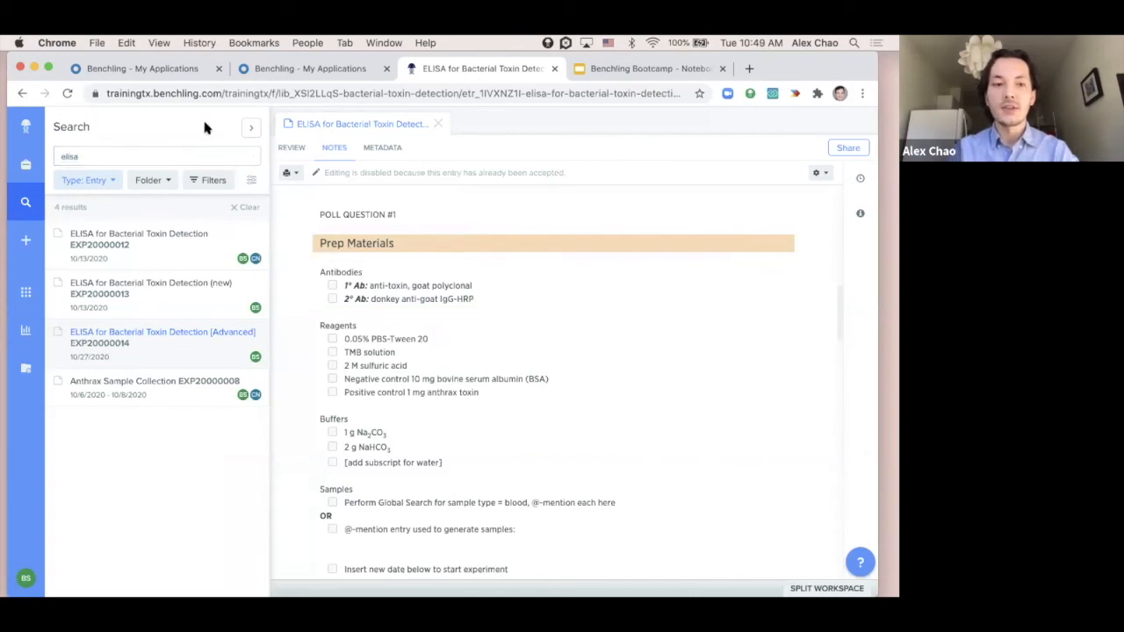
# Clear the current search with its type filter and search all items for "Synergy HT".
pyautogui.click(236, 211)
pyautogui.click(228, 157)
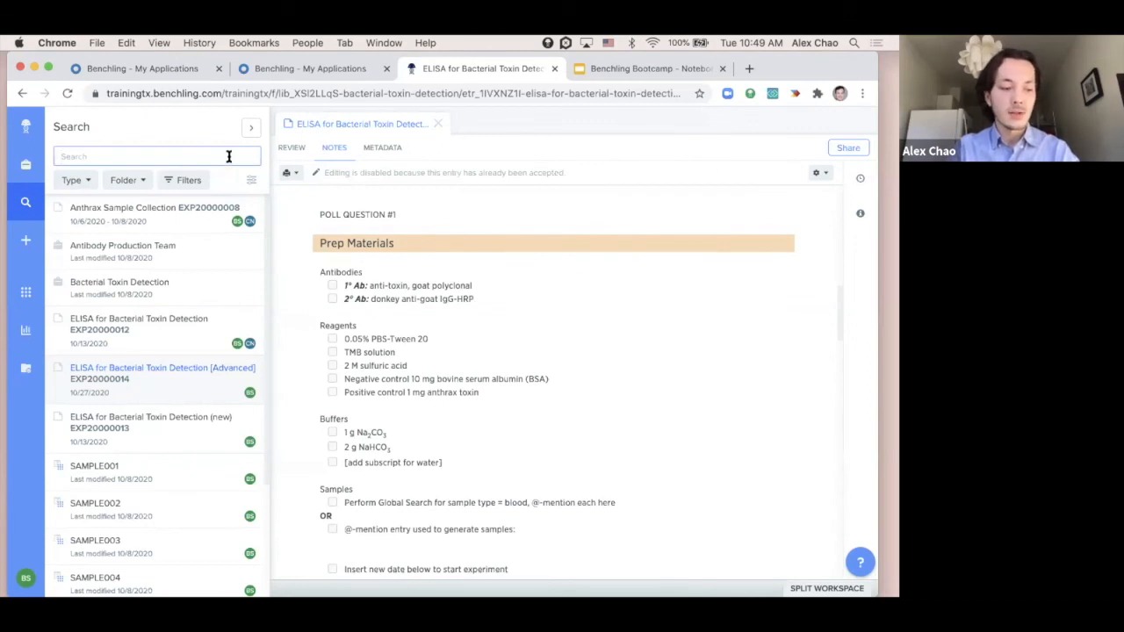
pyautogui.write('Synergy HT')
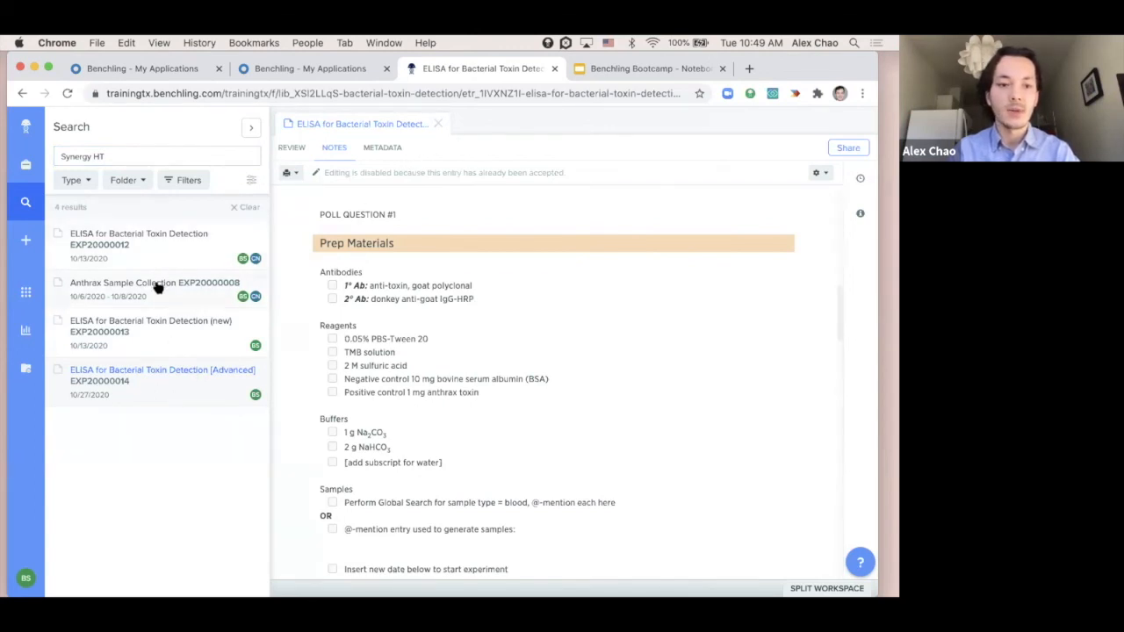
# Open the entry ELISA for Bacterial Toxin Detection EXP20000012 and look for "synergy" in its notes using the browser's text find.
pyautogui.click(155, 246)
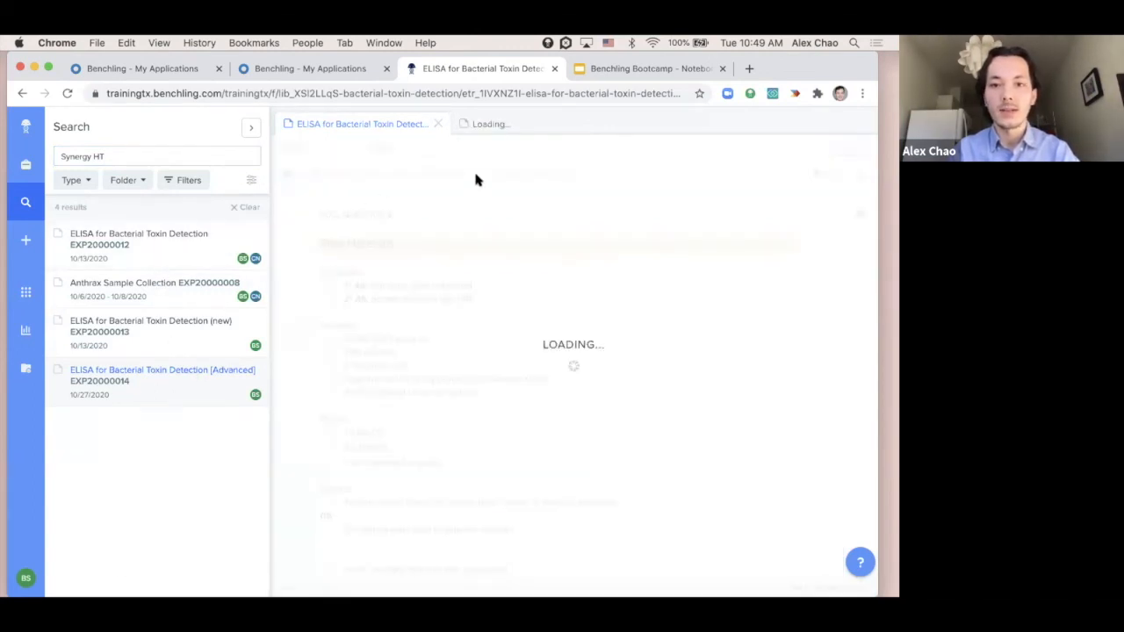
pyautogui.scroll(-1, 494, 294)
pyautogui.scroll(1, 494, 295)
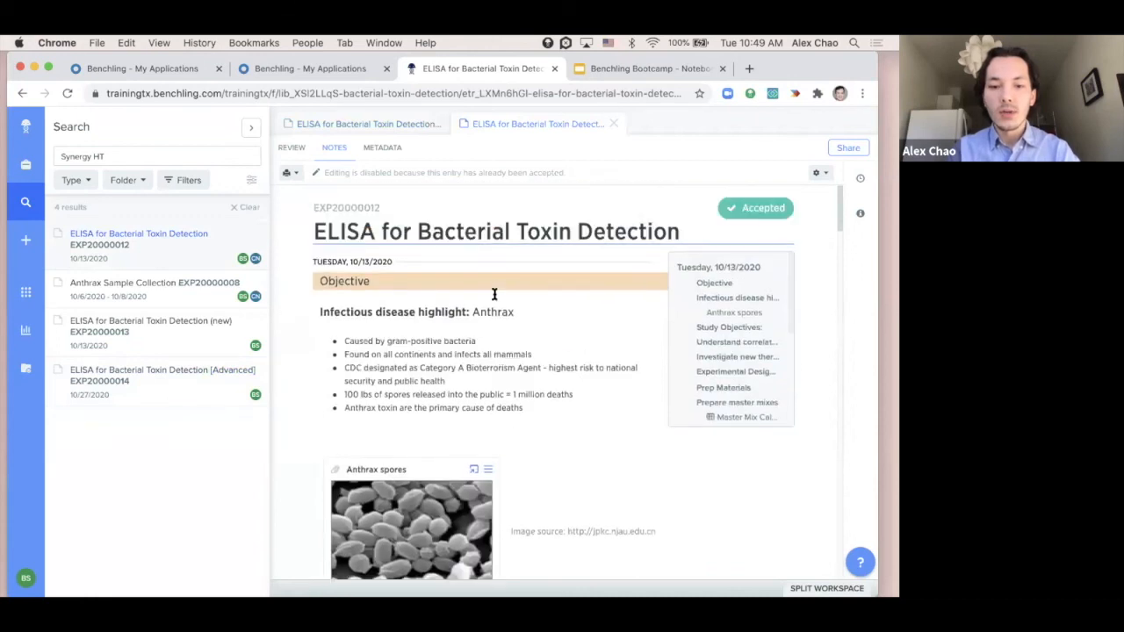
pyautogui.press('super+f')
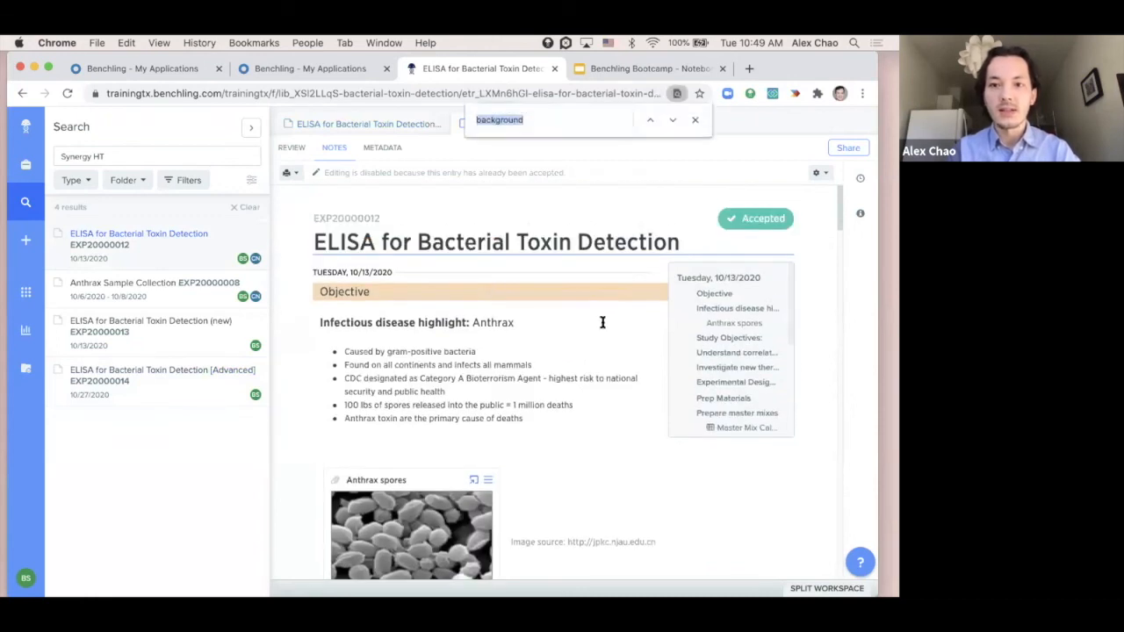
pyautogui.write('synergy')
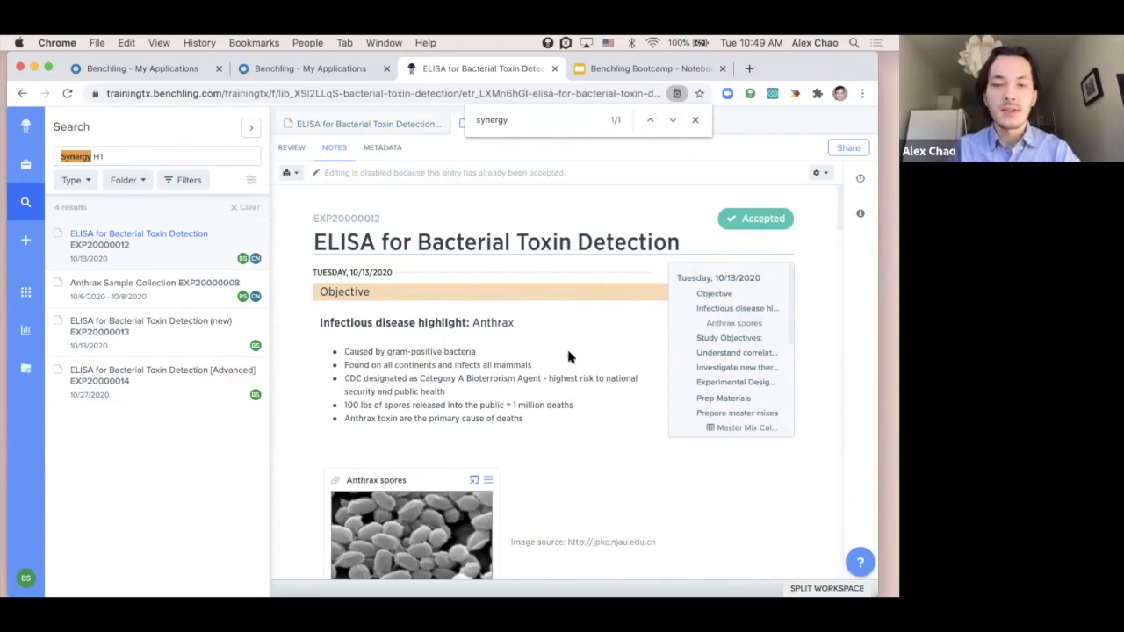
pyautogui.scroll(-3, 566, 352)
pyautogui.scroll(-20, 568, 356)
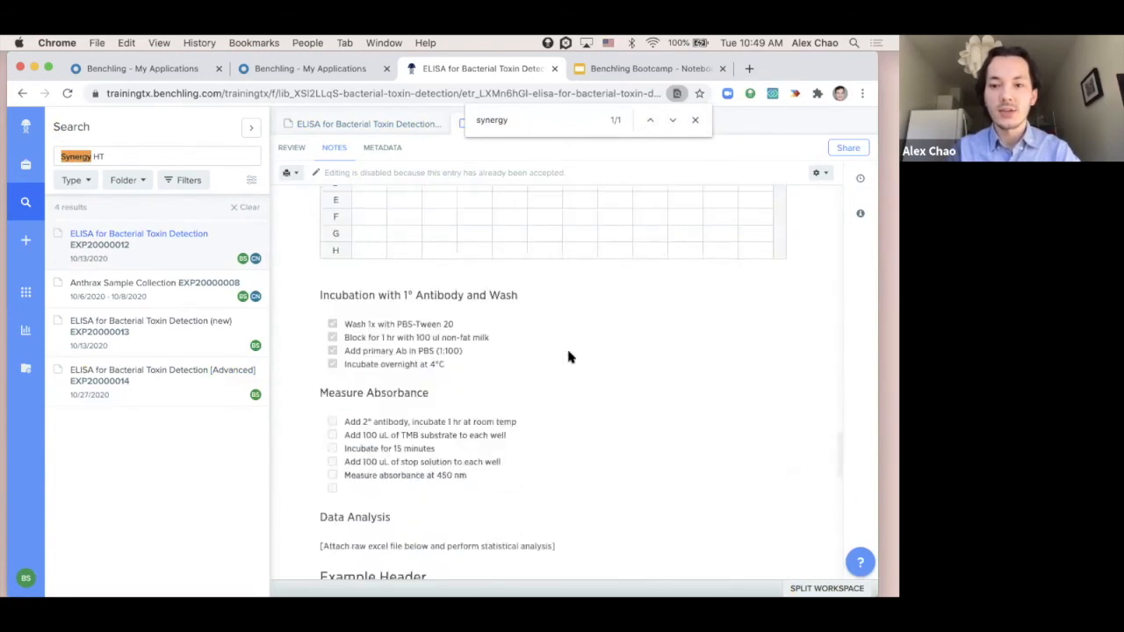
pyautogui.scroll(5, 568, 356)
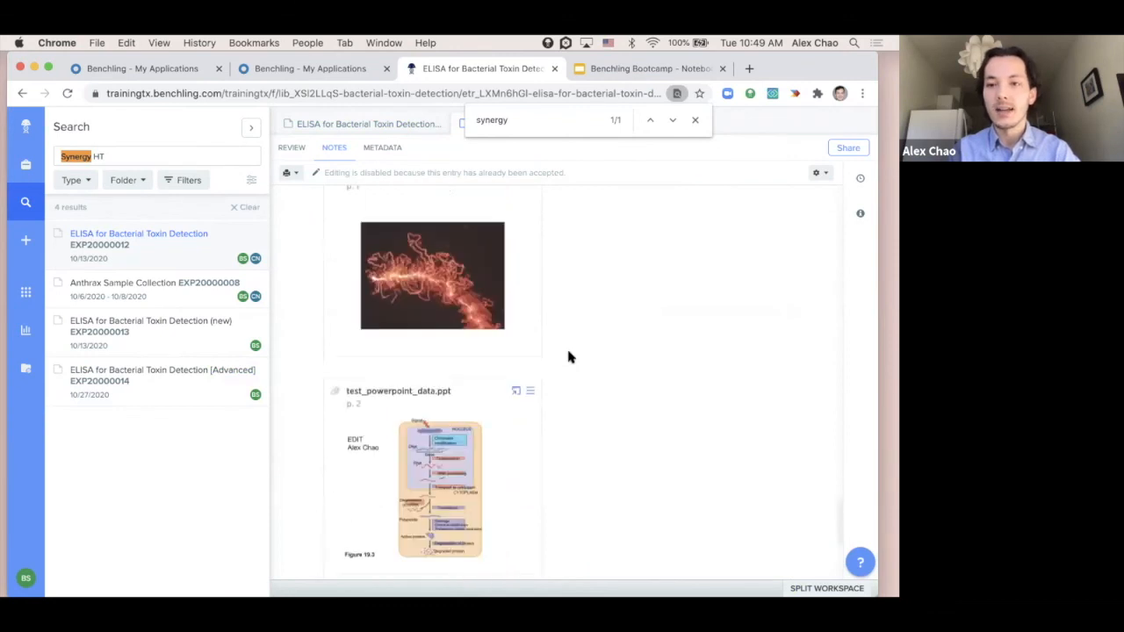
pyautogui.scroll(2, 568, 355)
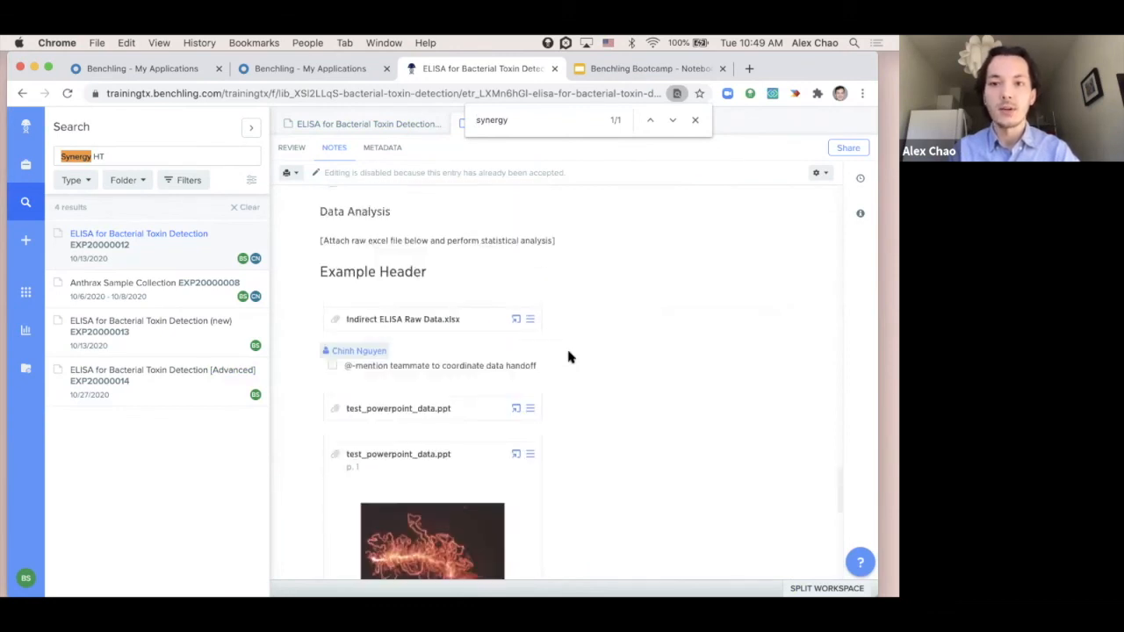
pyautogui.click(694, 121)
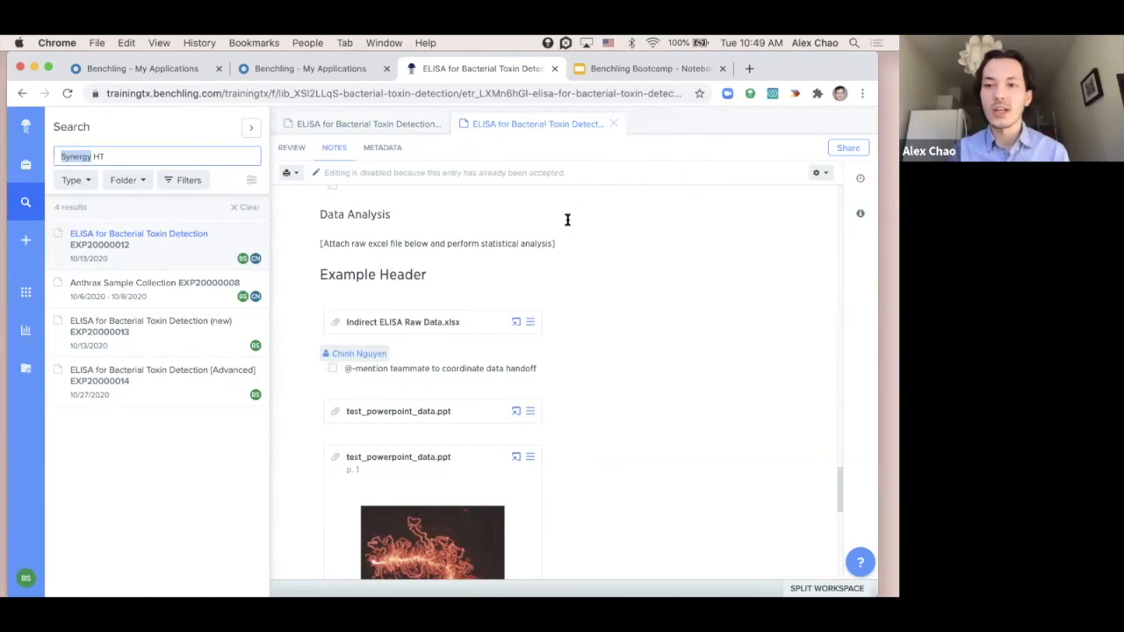
# Preview the attached file Indirect ELISA Raw Data.xlsx and examine its reader type and procedure details.
pyautogui.click(468, 274)
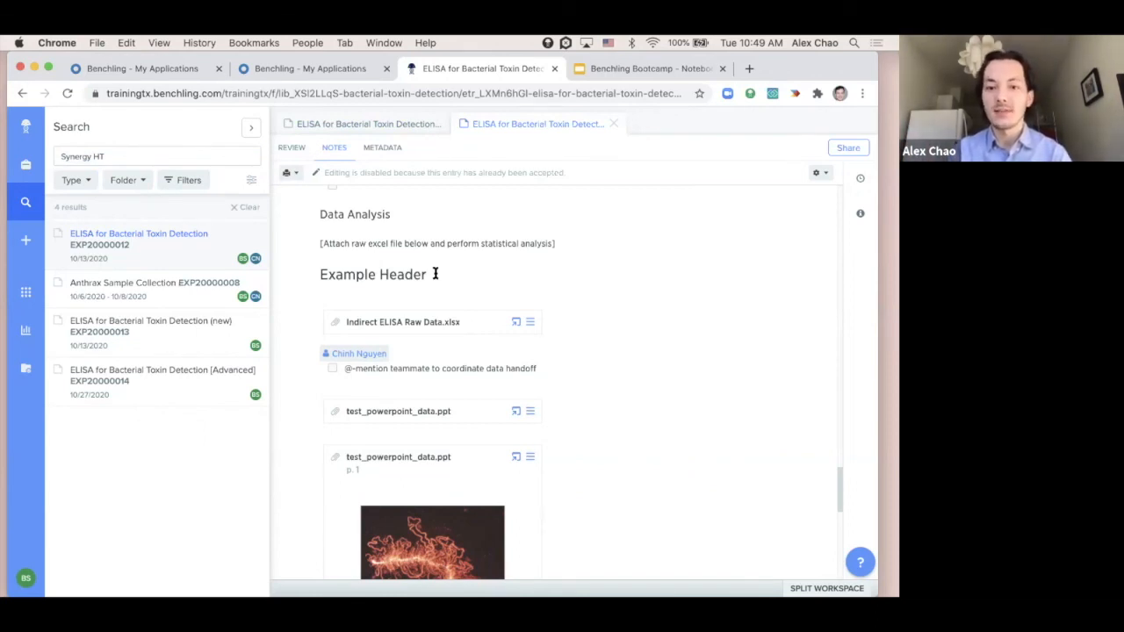
pyautogui.click(420, 323)
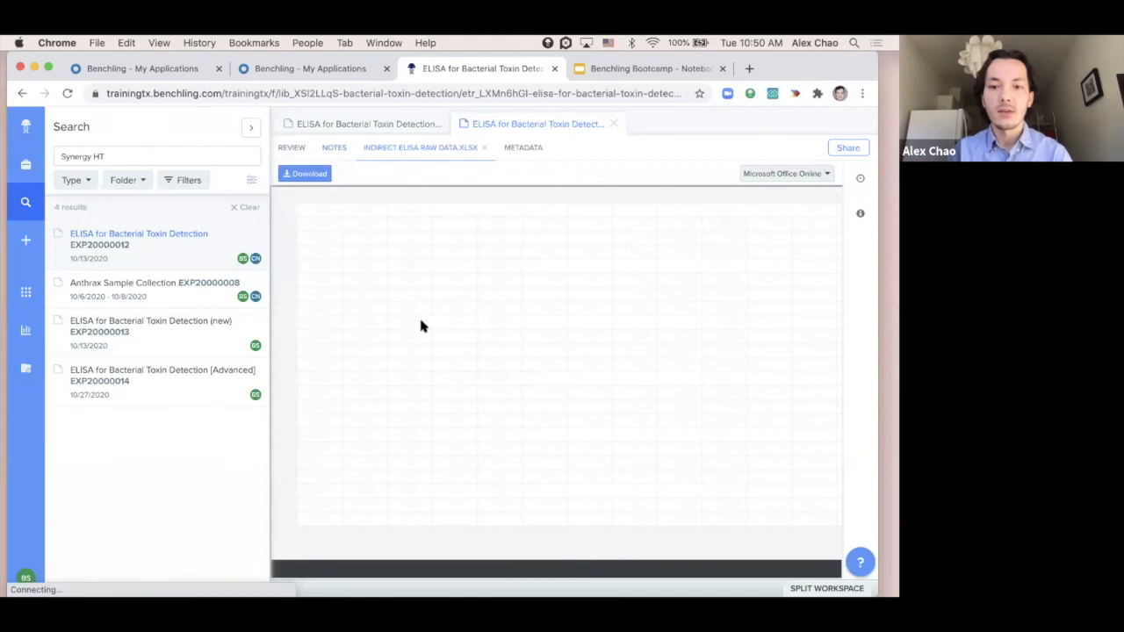
pyautogui.scroll(10, 421, 325)
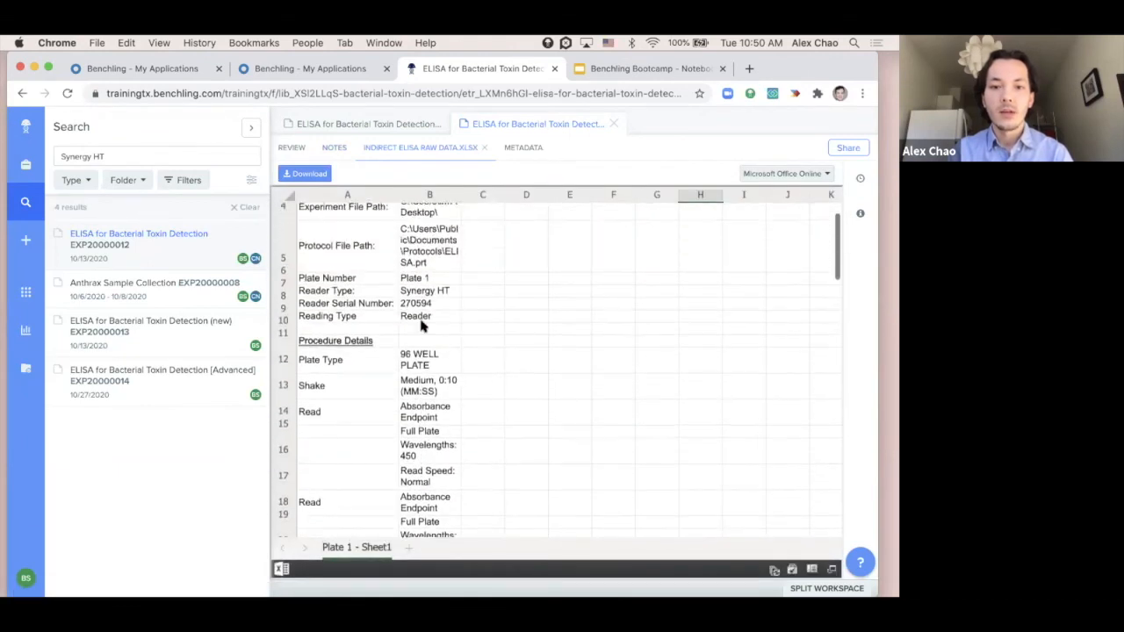
pyautogui.scroll(2, 421, 326)
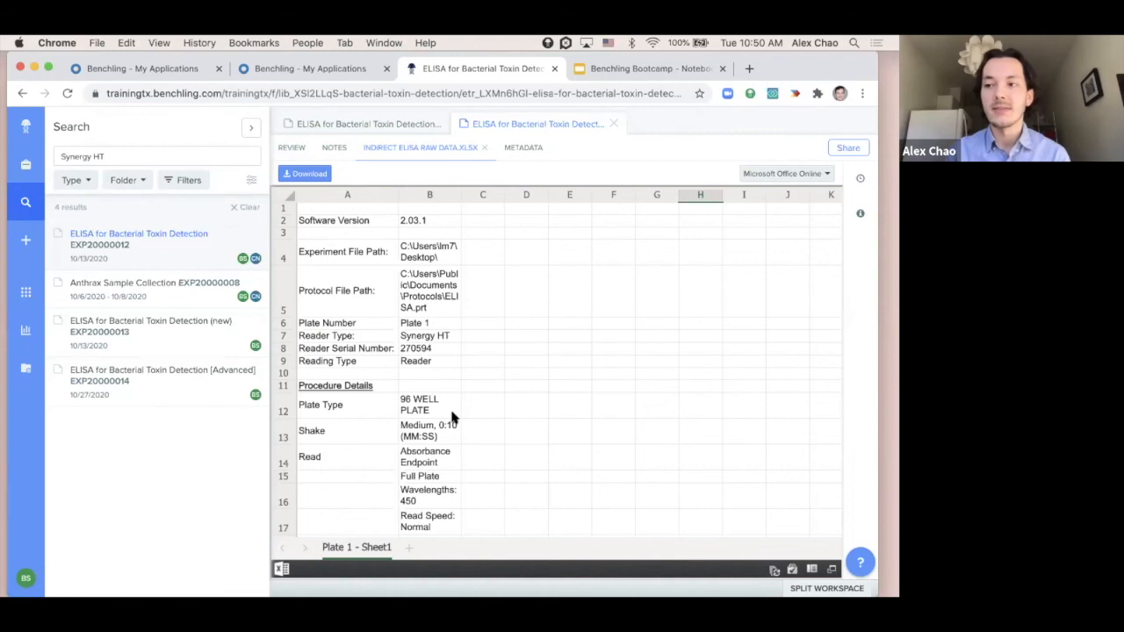
pyautogui.scroll(-2, 453, 418)
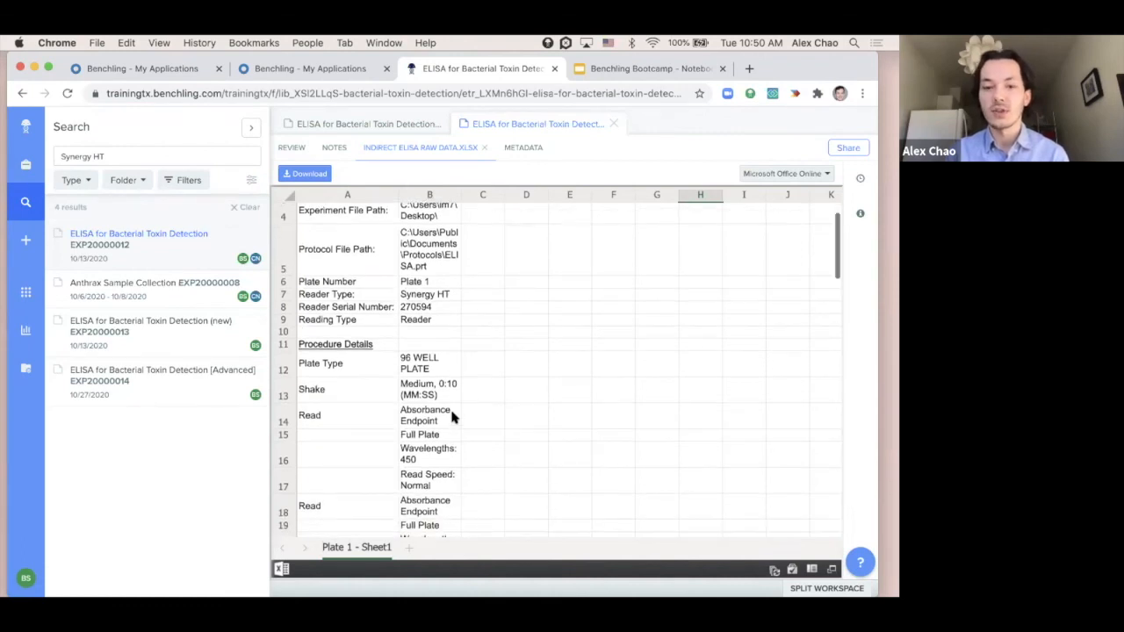
pyautogui.scroll(2, 453, 418)
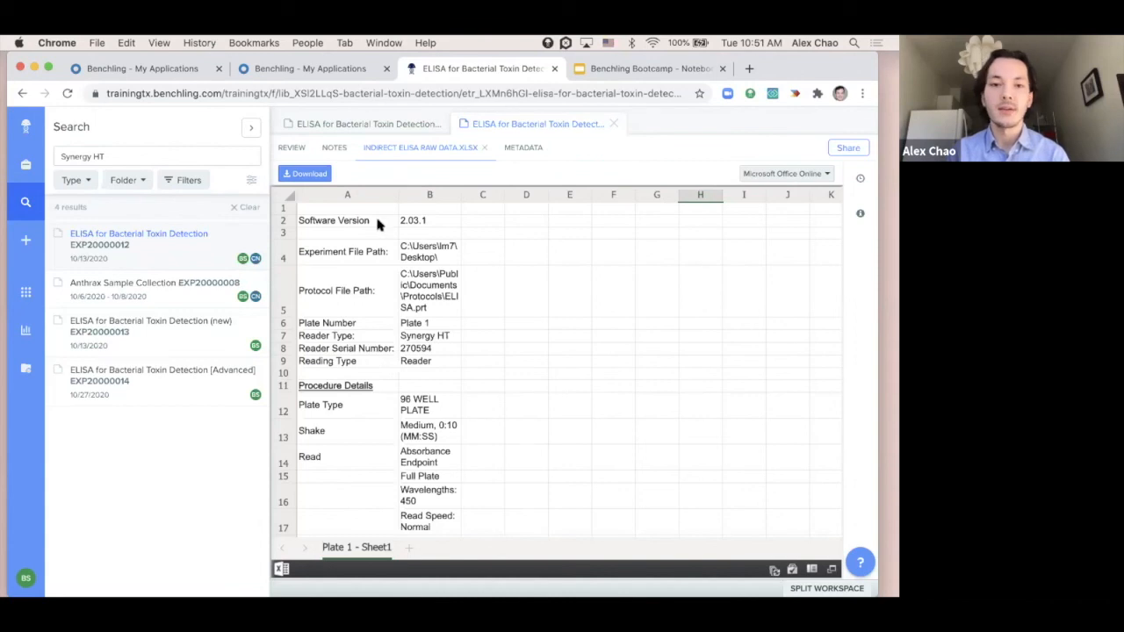
# Return to the entry's notes, hide the search results and close the other open ELISA entry.
pyautogui.click(338, 148)
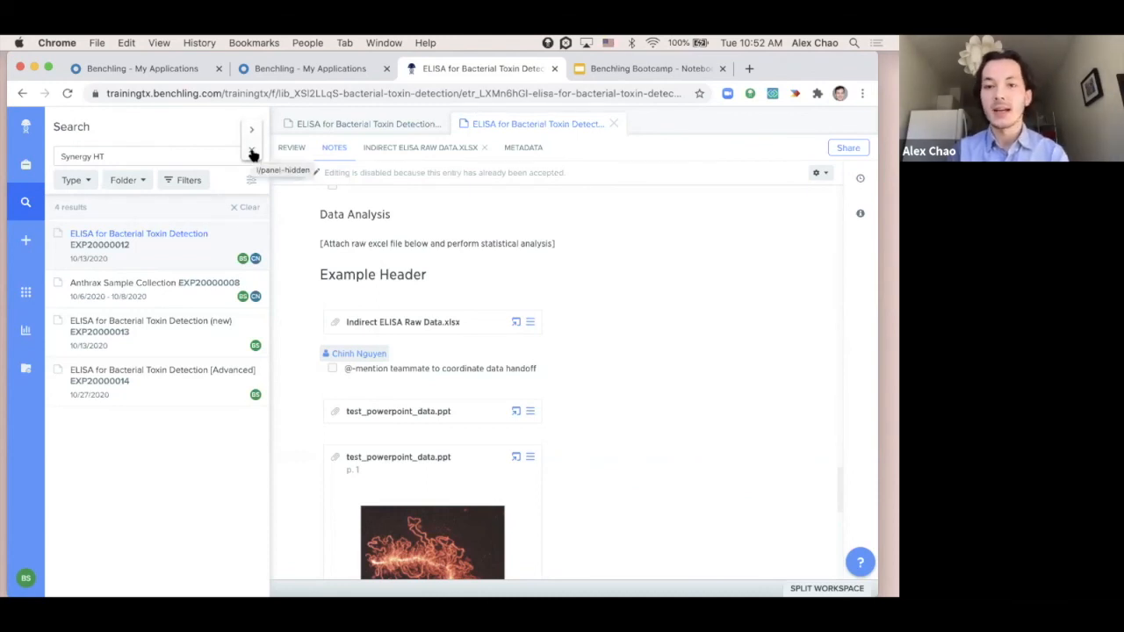
pyautogui.click(251, 151)
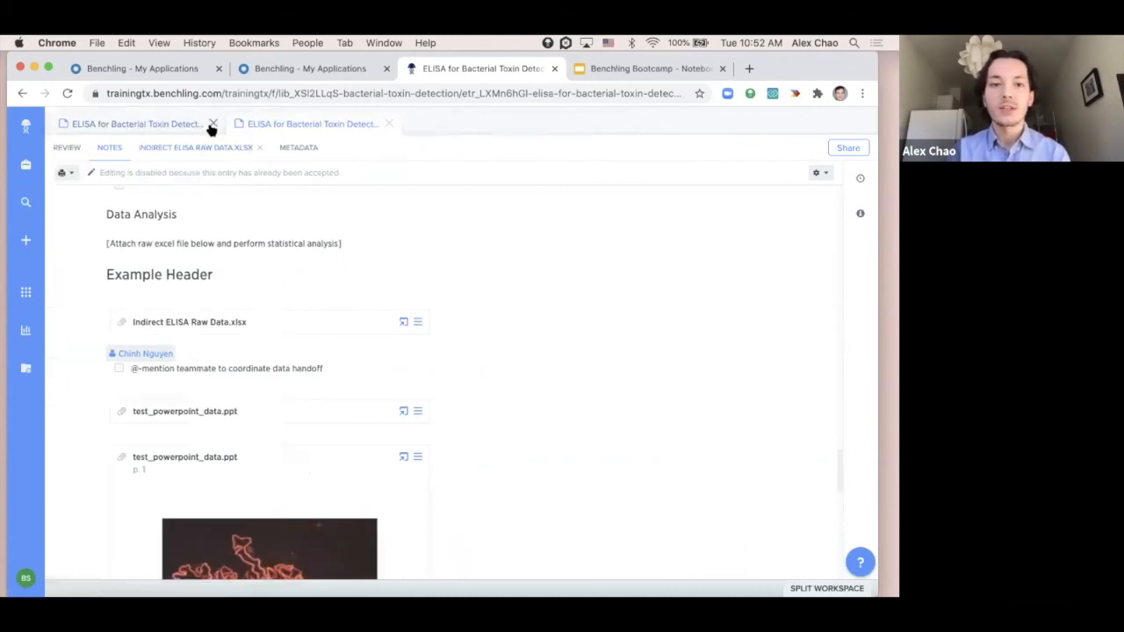
pyautogui.click(212, 123)
pyautogui.scroll(3, 272, 325)
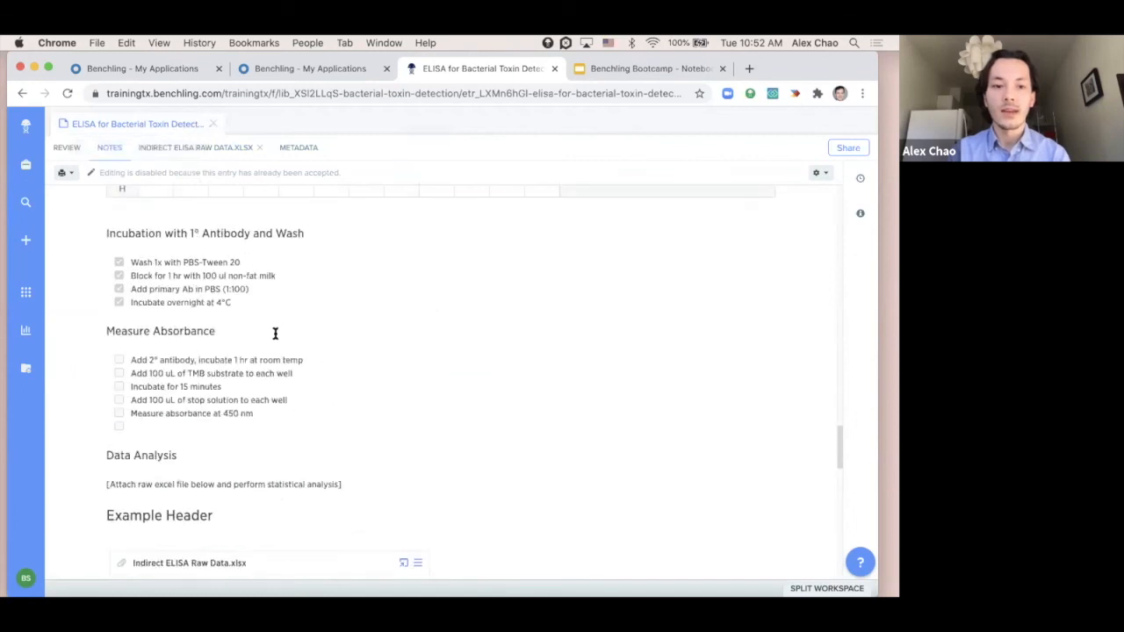
pyautogui.scroll(-4, 274, 333)
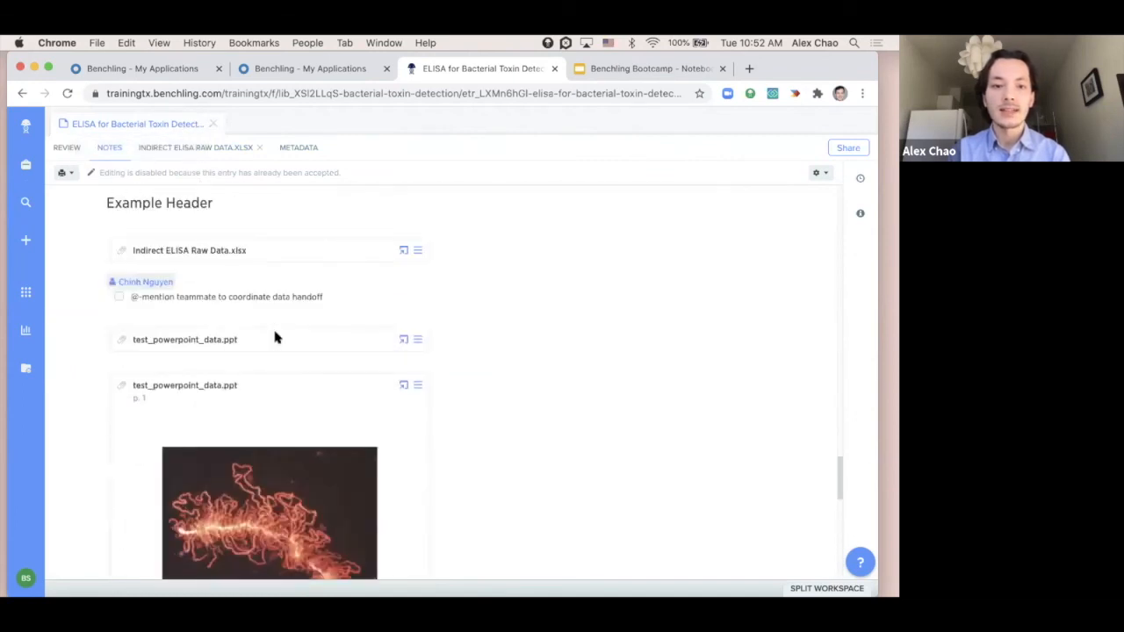
pyautogui.scroll(-1, 274, 337)
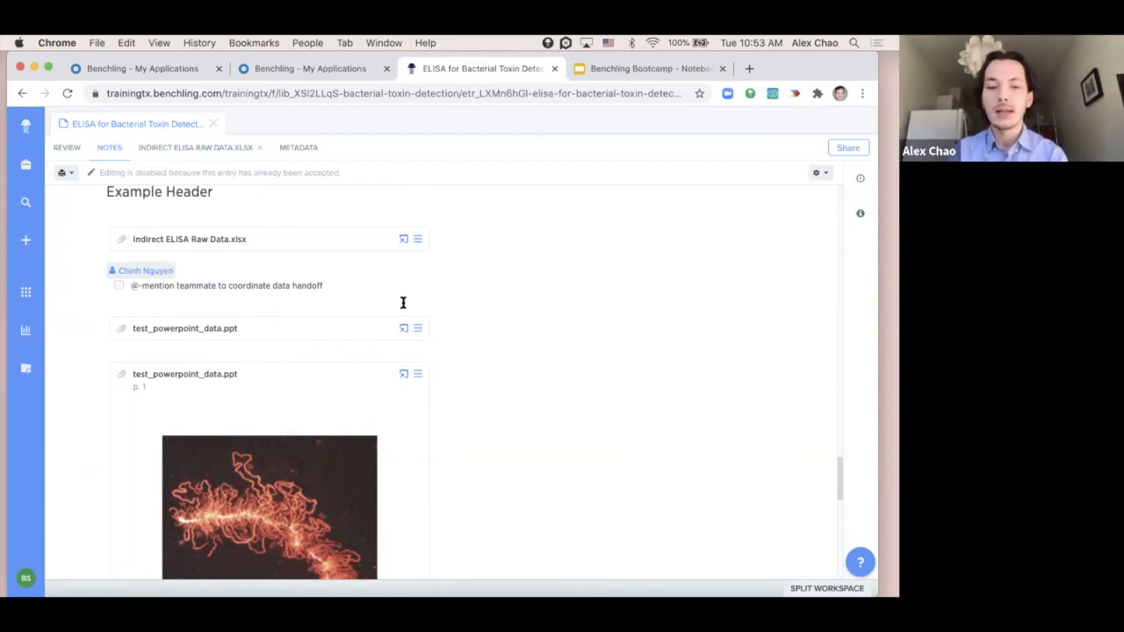
pyautogui.scroll(-2, 419, 401)
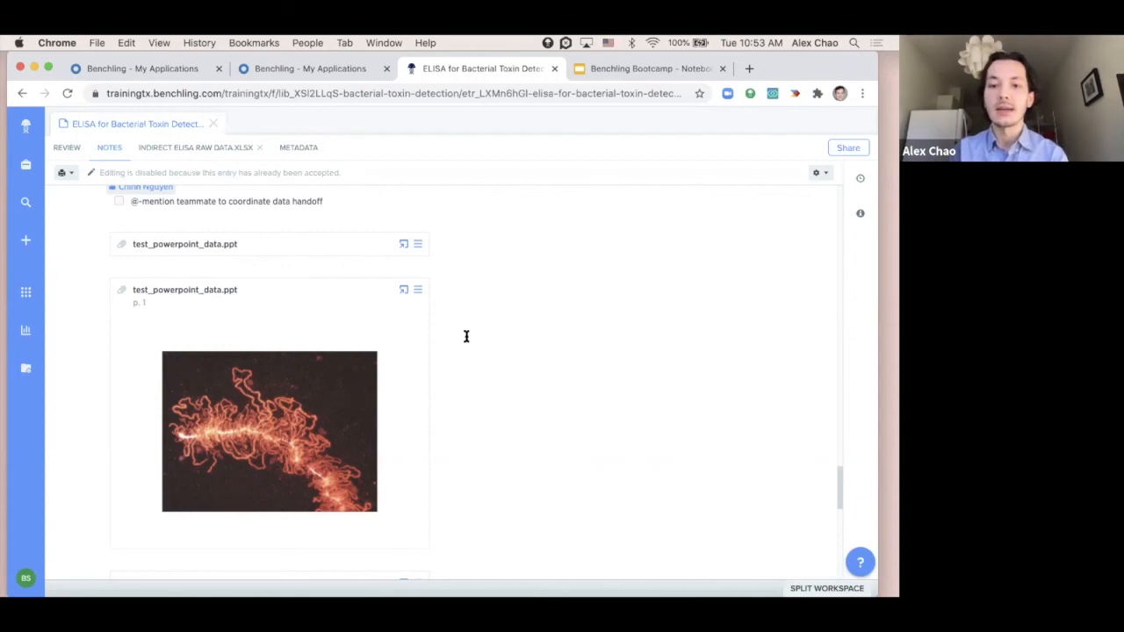
pyautogui.scroll(2, 466, 336)
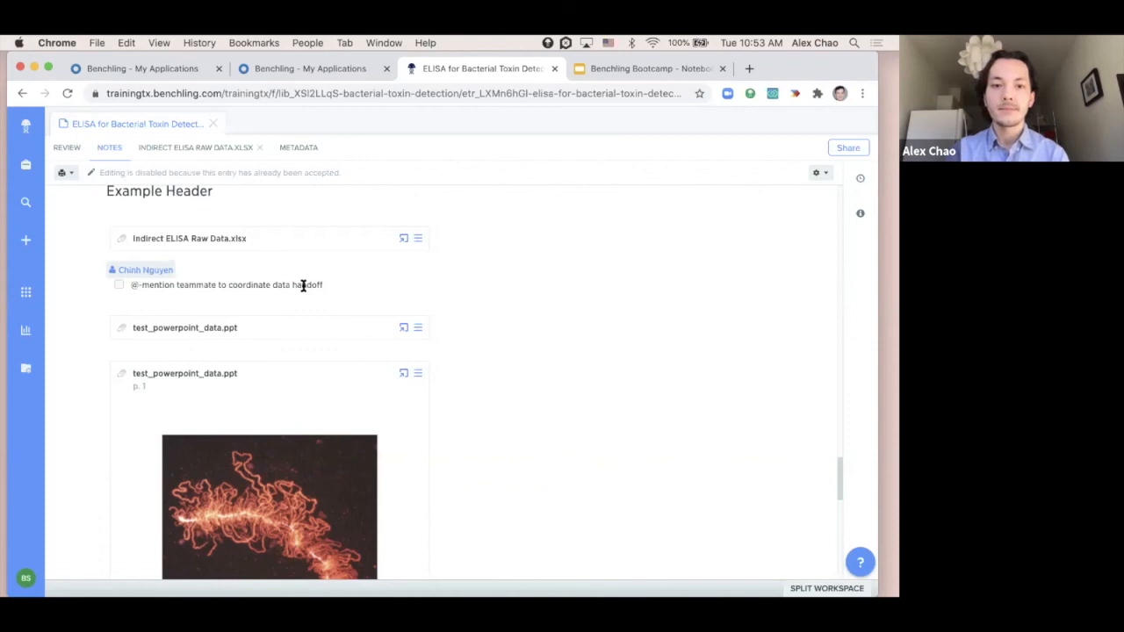
# Switch to the Benchling Bootcamp - Notebook Advanced deck in Google Slides and present it up to the New Notebook Functionality slide.
pyautogui.click(604, 74)
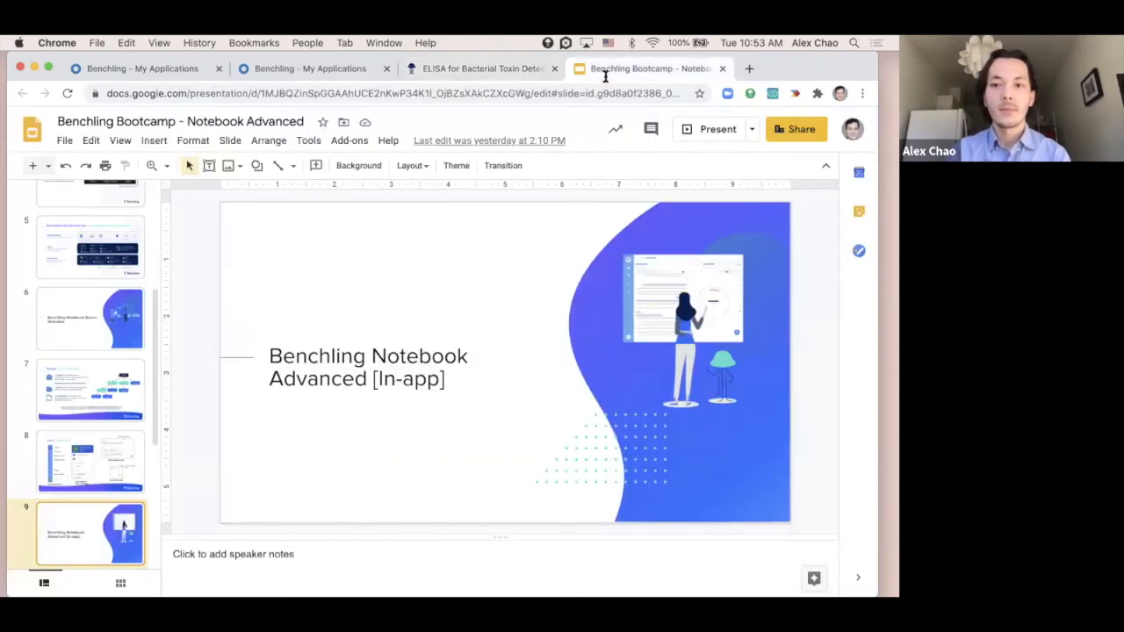
pyautogui.click(709, 129)
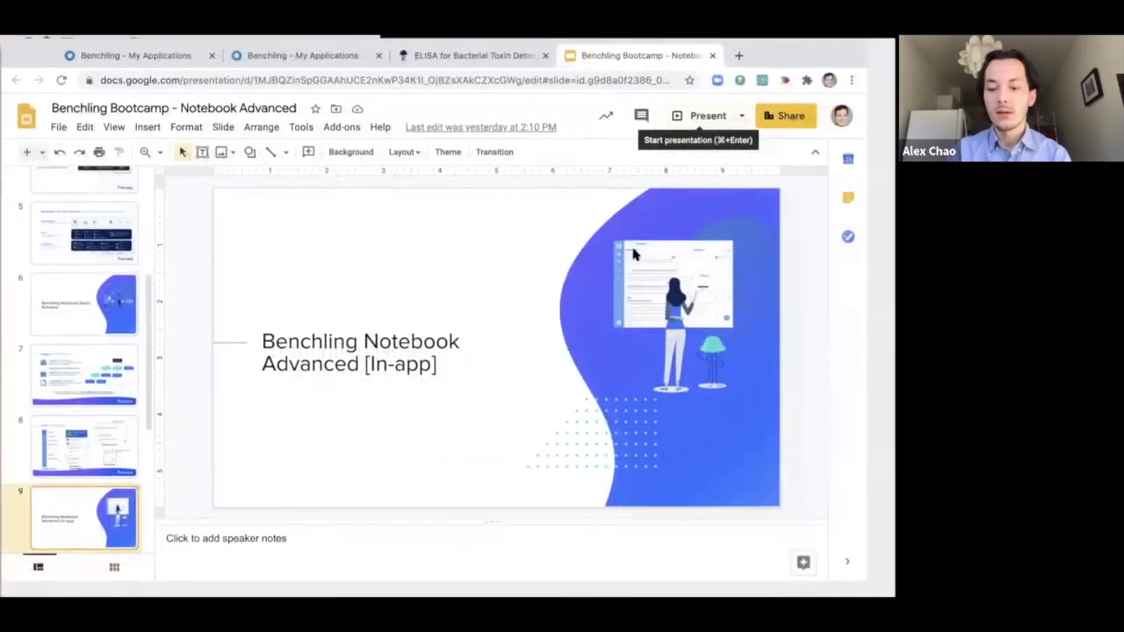
pyautogui.press('Right')
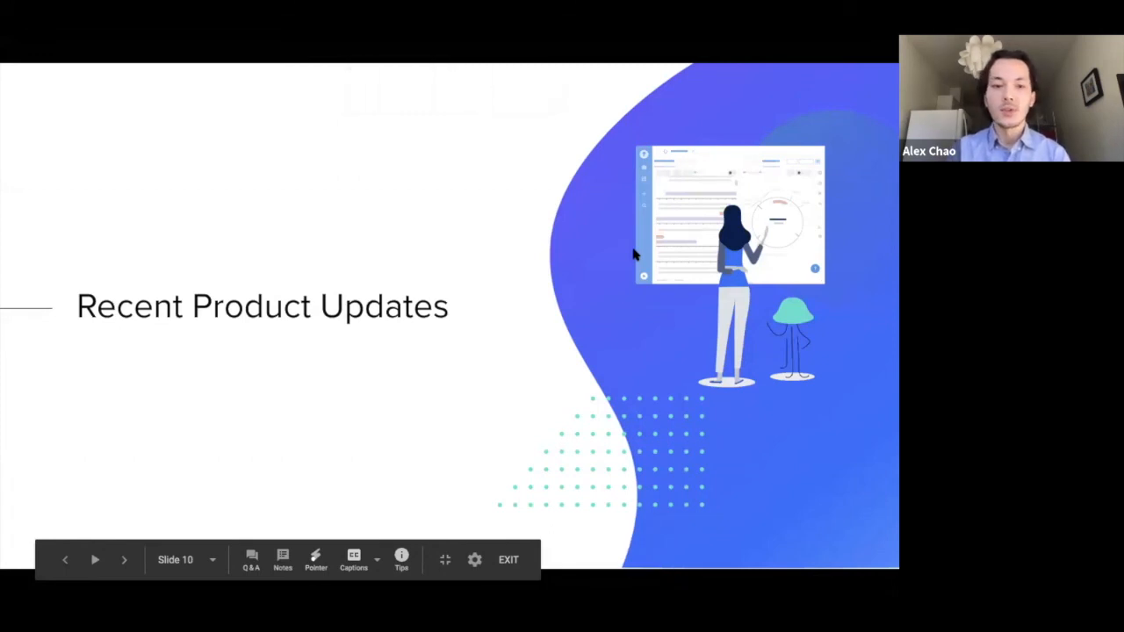
pyautogui.press('Right')
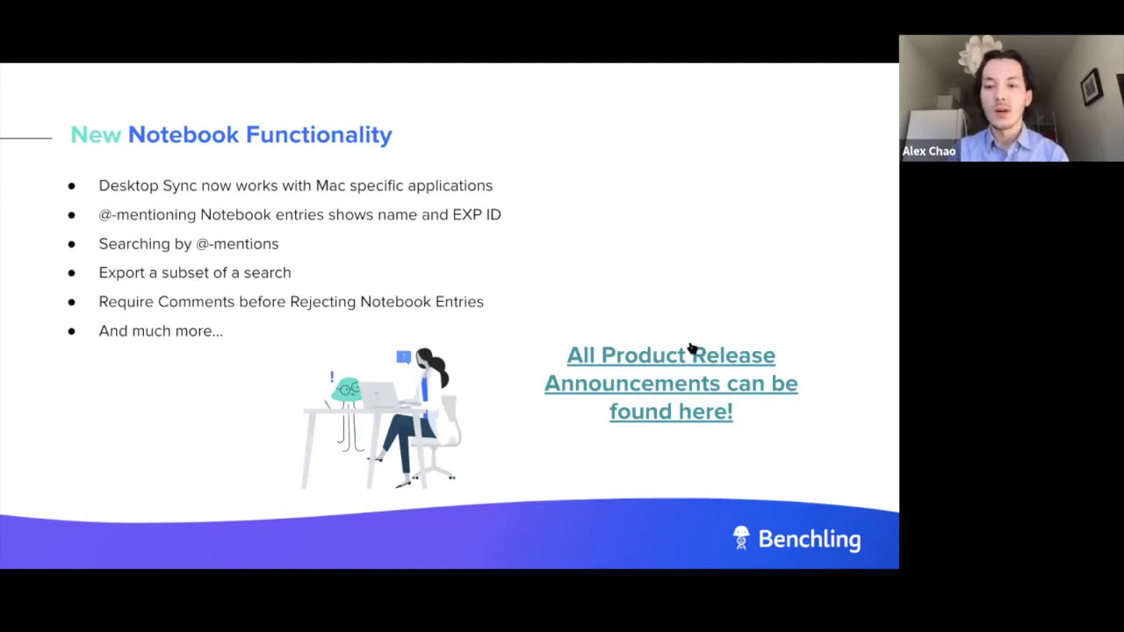
# Follow the slide's link to the product release announcements and view the October 2020 Product Release Notes.
pyautogui.click(687, 389)
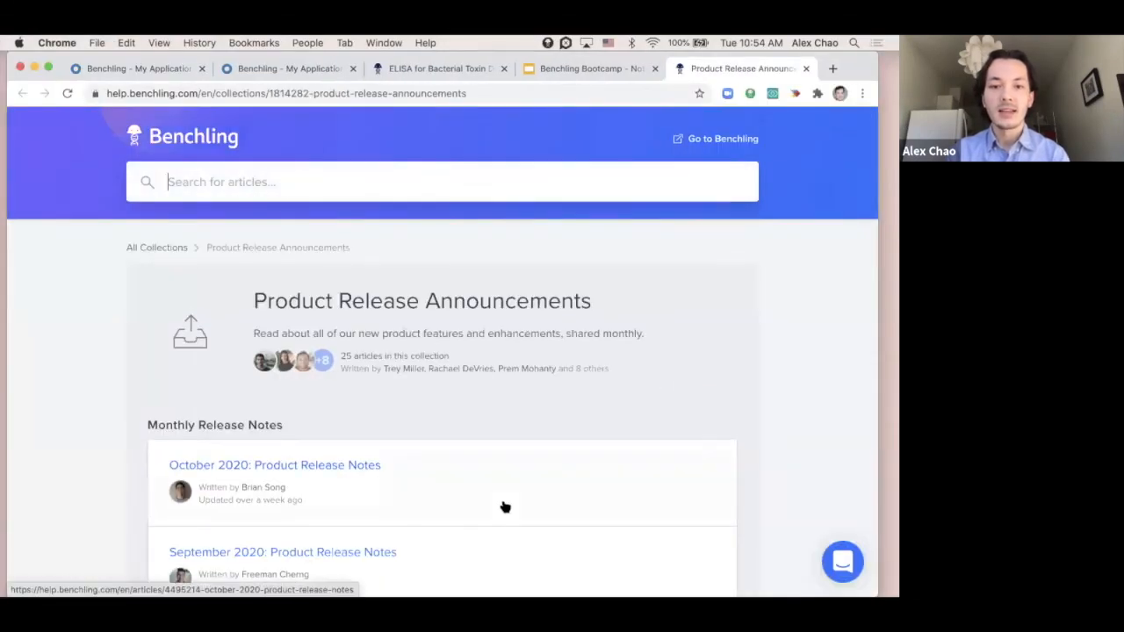
pyautogui.scroll(-3, 502, 503)
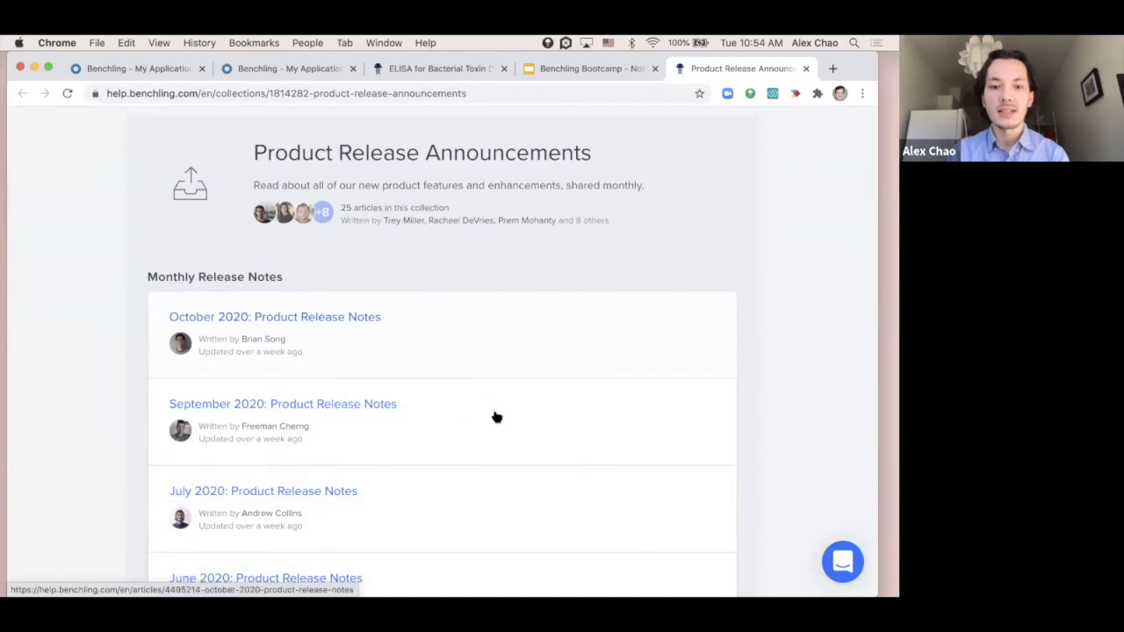
pyautogui.click(522, 352)
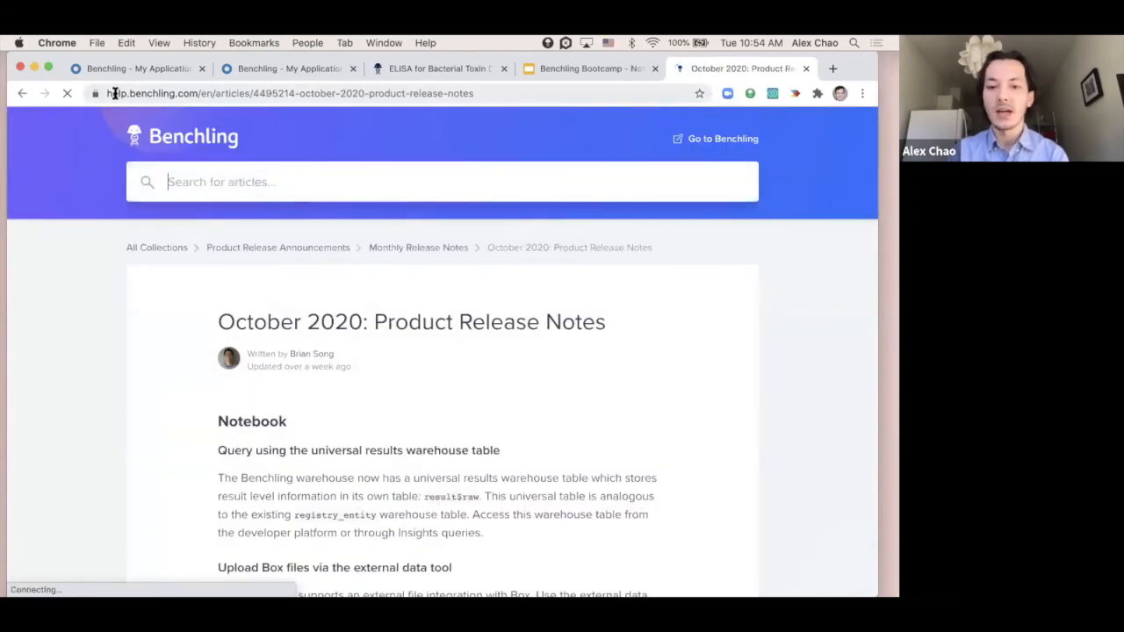
pyautogui.scroll(-2, 497, 435)
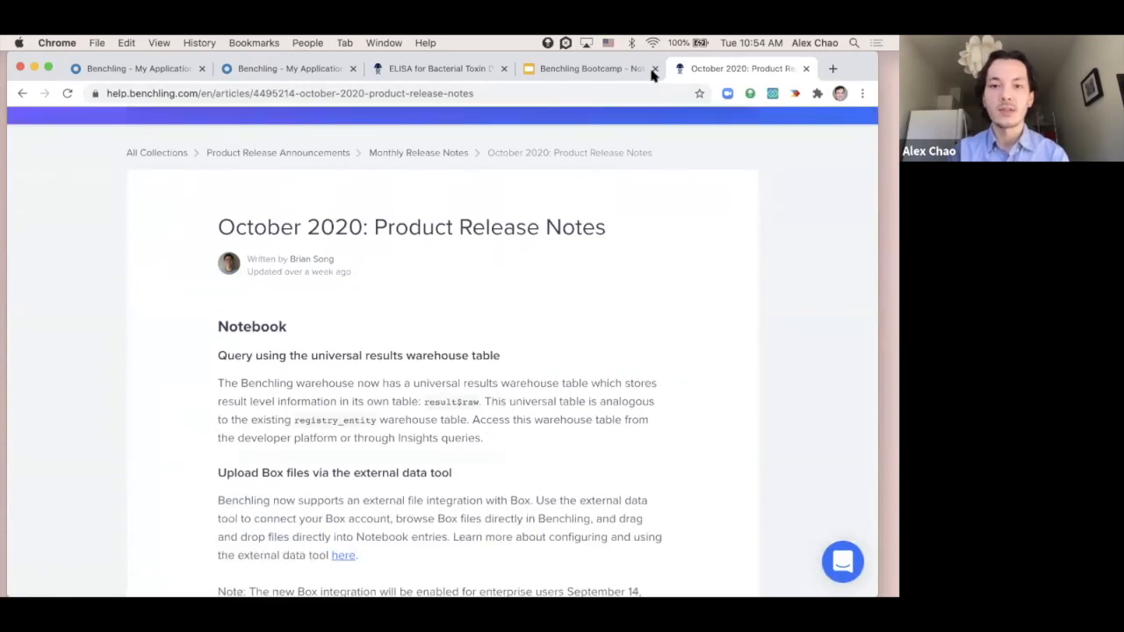
# Return to the slide presentation and advance it to the Benchling Training Survey slide.
pyautogui.click(612, 69)
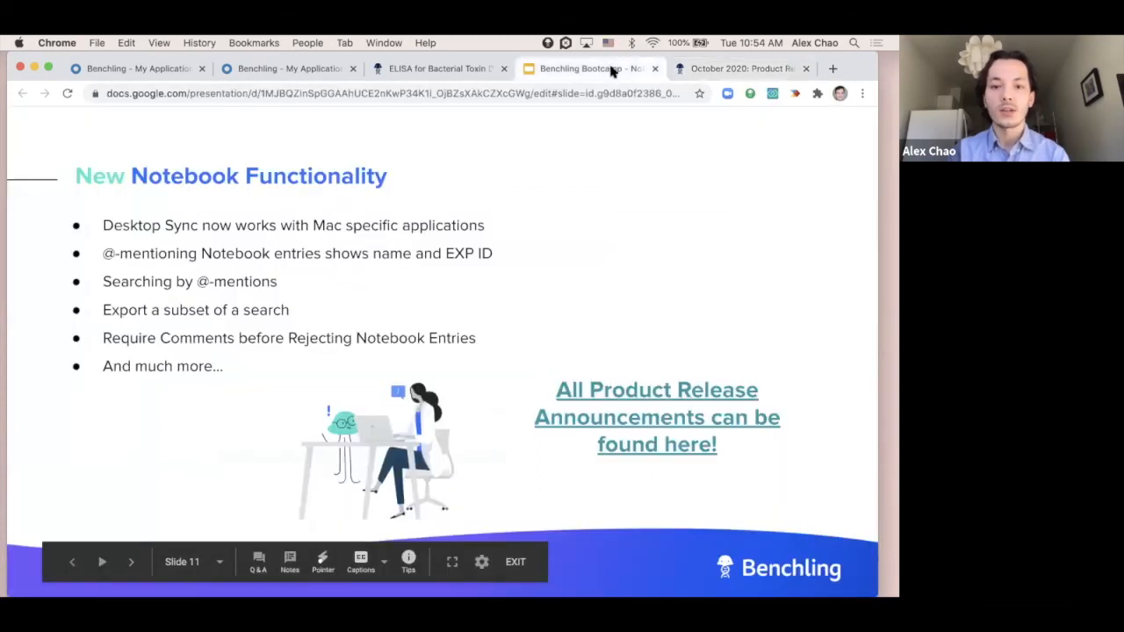
pyautogui.click(838, 272)
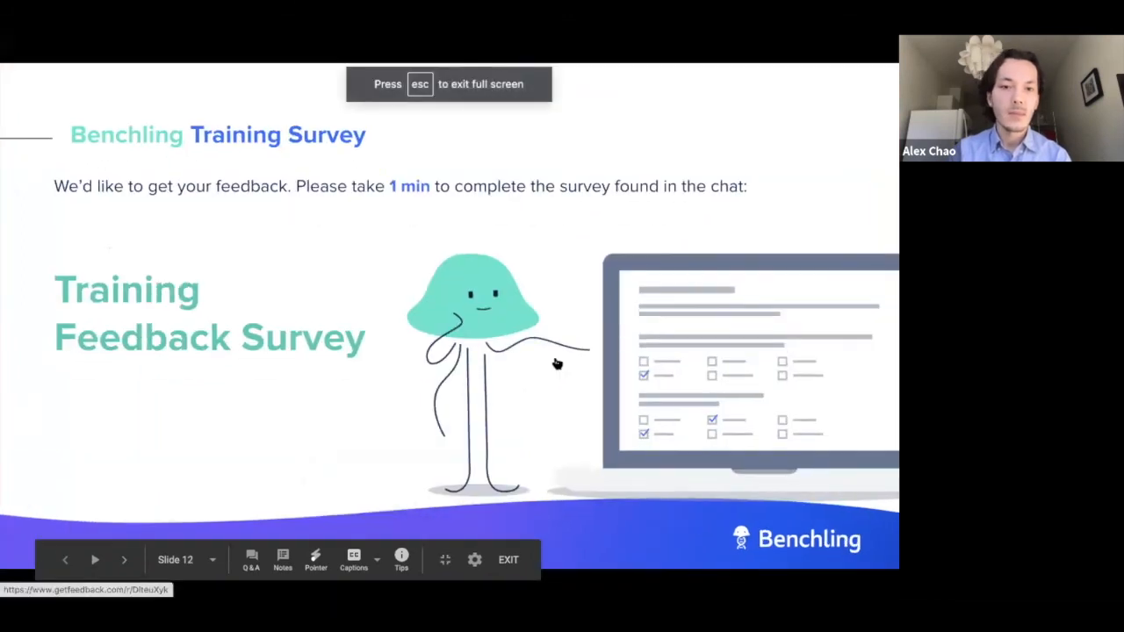
pyautogui.moveTo(674, 42)
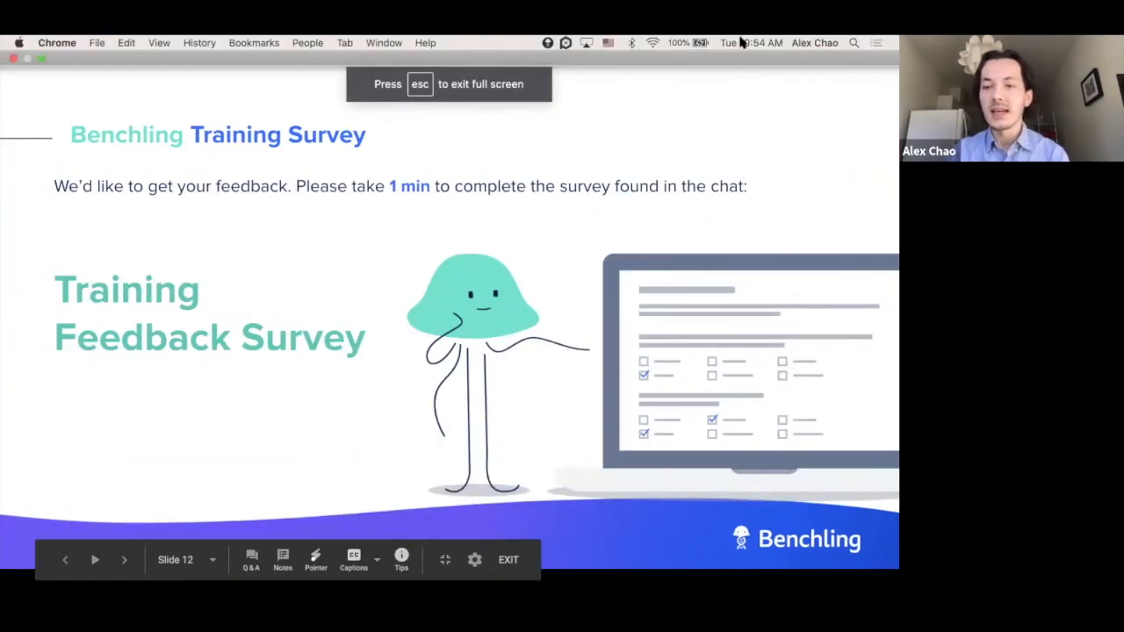